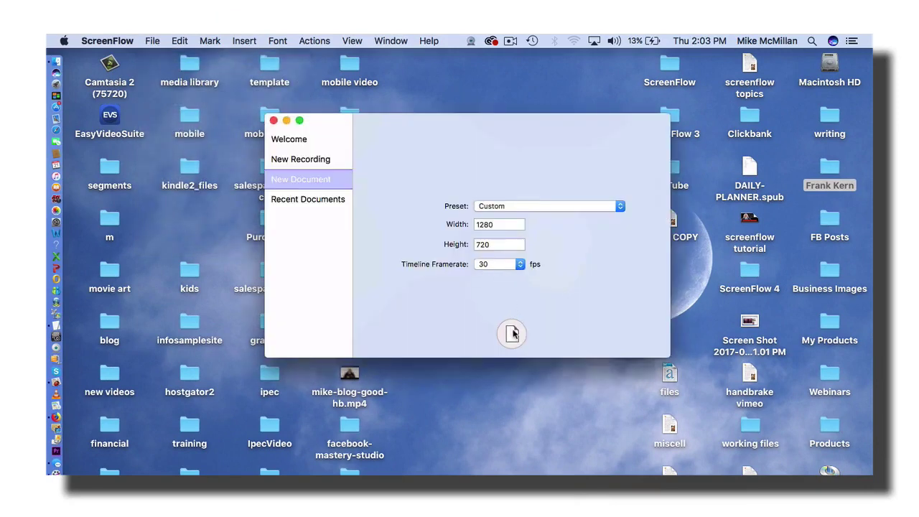
- Create a 1280 x 720 document at 30 fps and set its canvas background colour to white
click(512, 333)
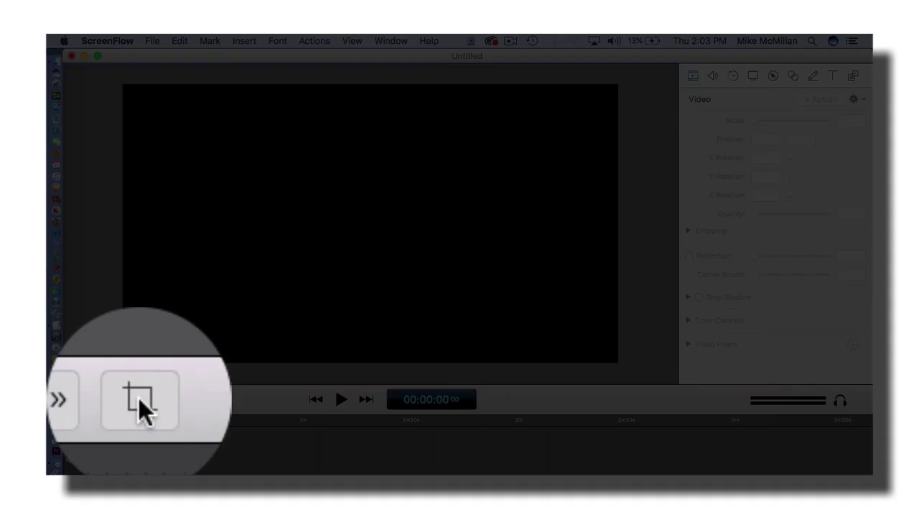
click(120, 399)
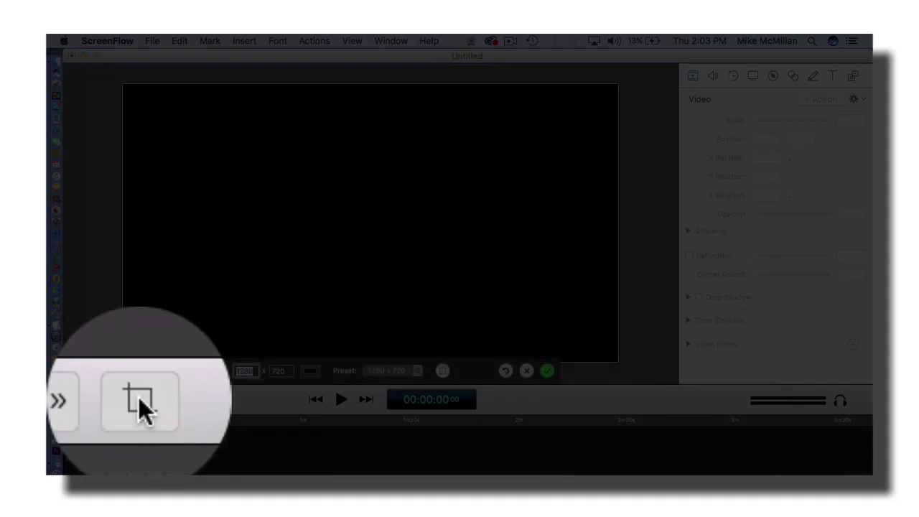
click(311, 370)
click(625, 247)
click(591, 253)
click(549, 211)
click(544, 270)
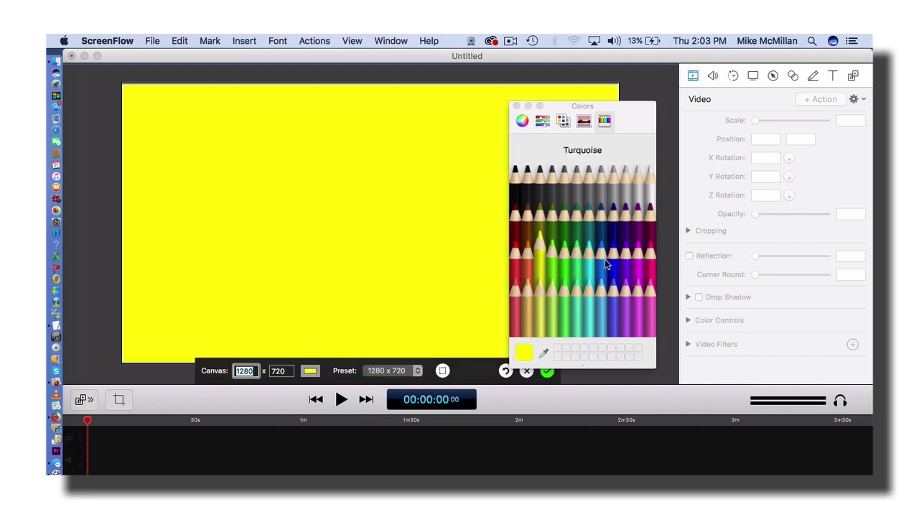
click(651, 181)
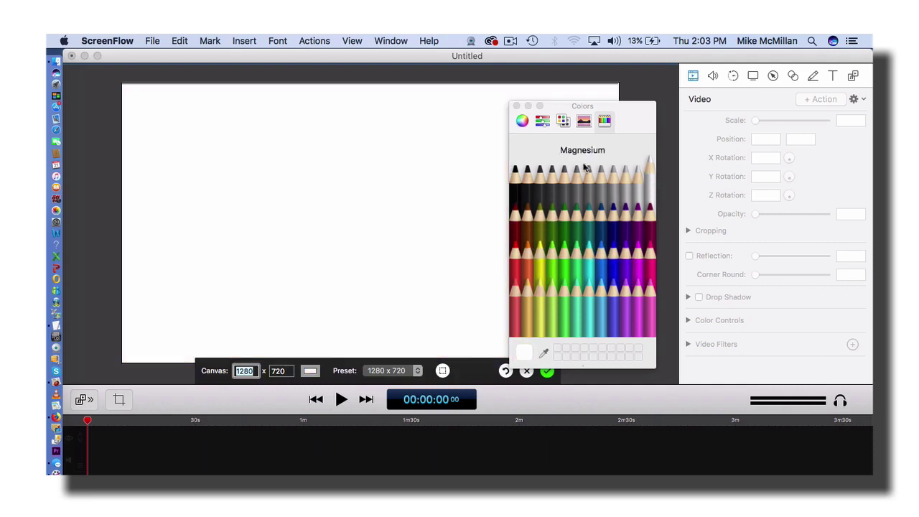
click(516, 105)
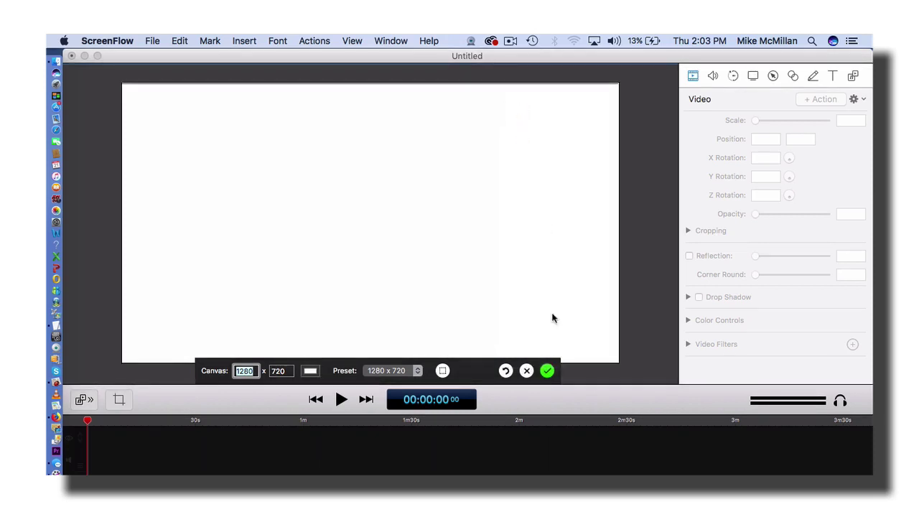
click(547, 370)
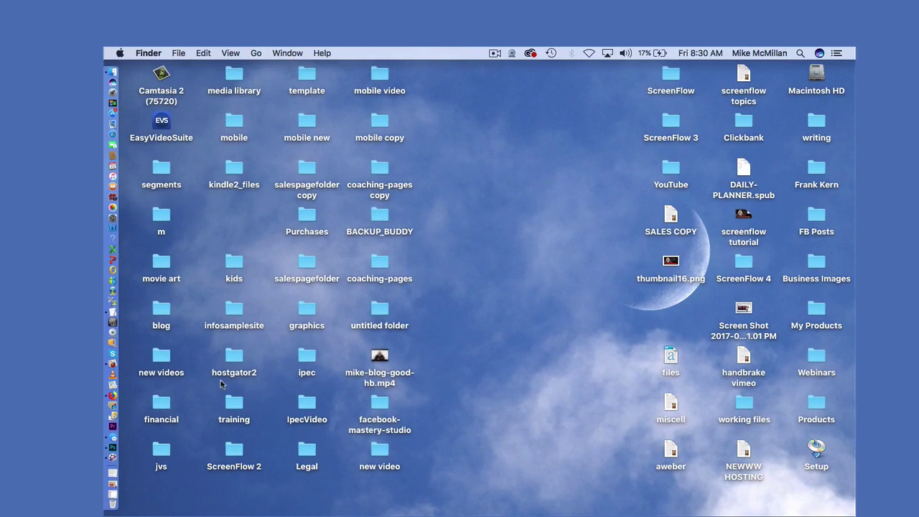
- Switch to ScreenFlow and open the setup for a new recording
click(113, 467)
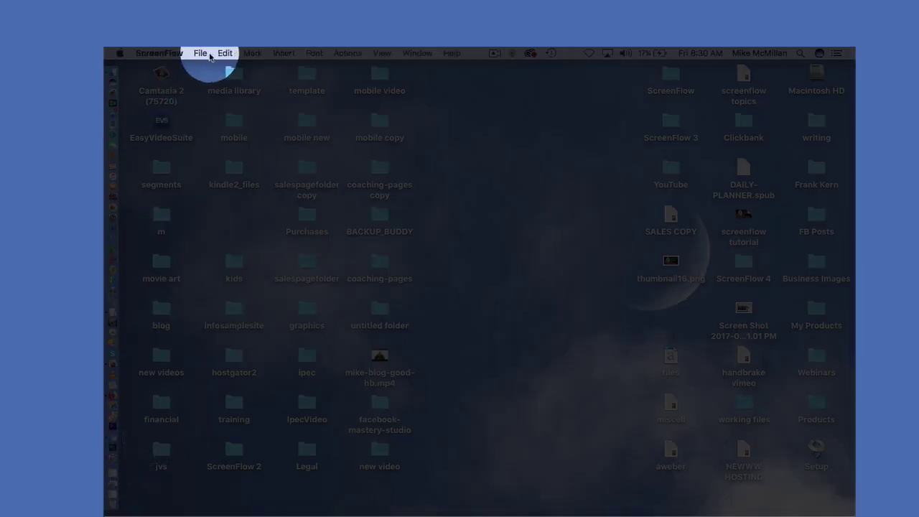
click(213, 53)
click(208, 64)
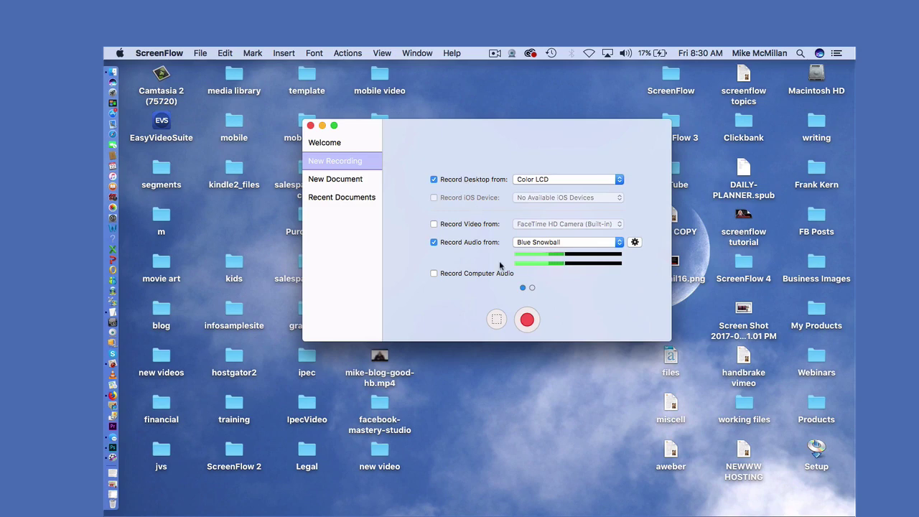
- Change the recording's audio source to the Built-in Microphone and back to Blue Snowball
click(613, 244)
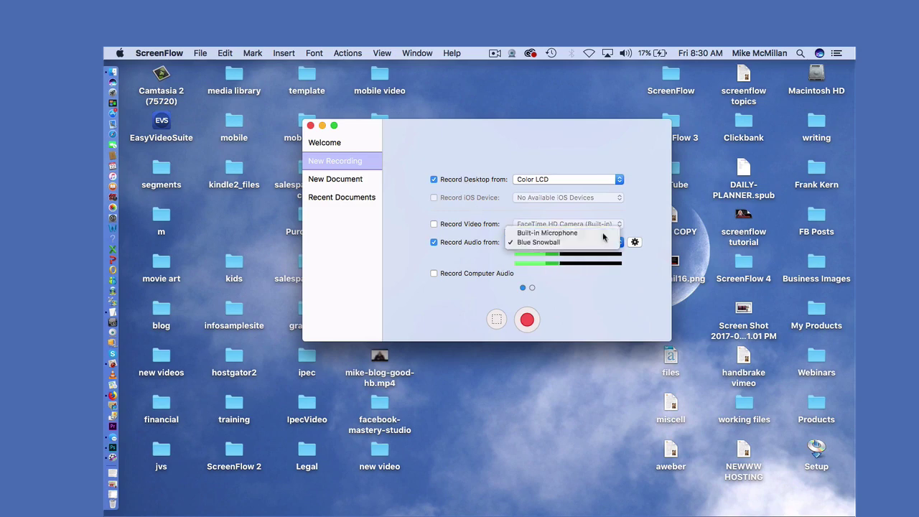
click(603, 233)
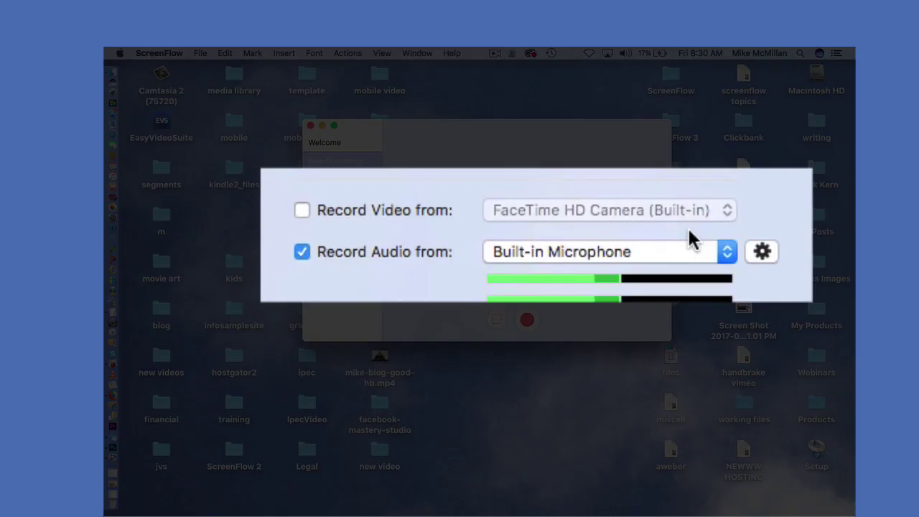
click(630, 252)
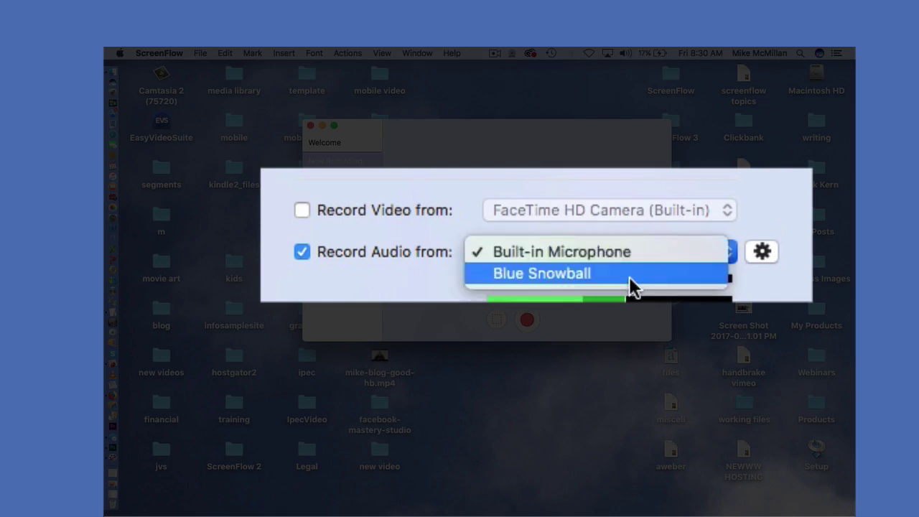
click(629, 274)
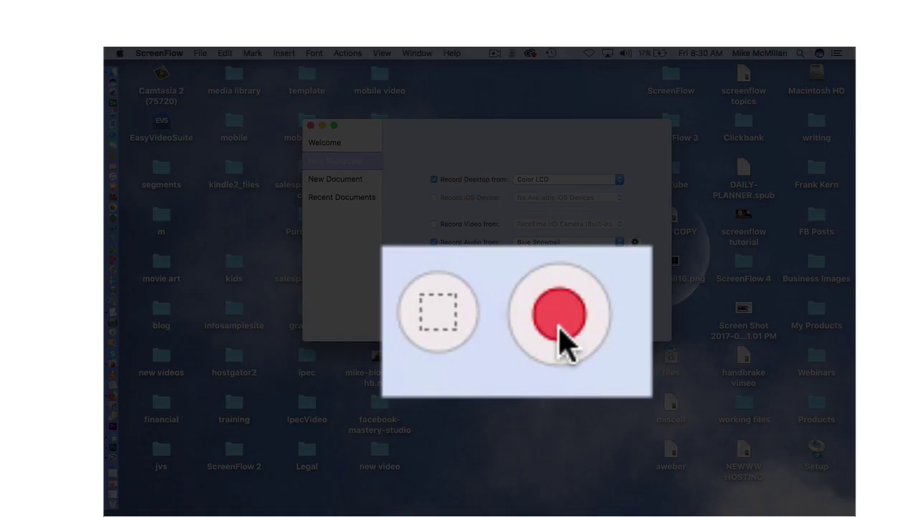
- Try a partial-screen recording by narrowing and repositioning the capture area, and cancel it without recording
click(452, 336)
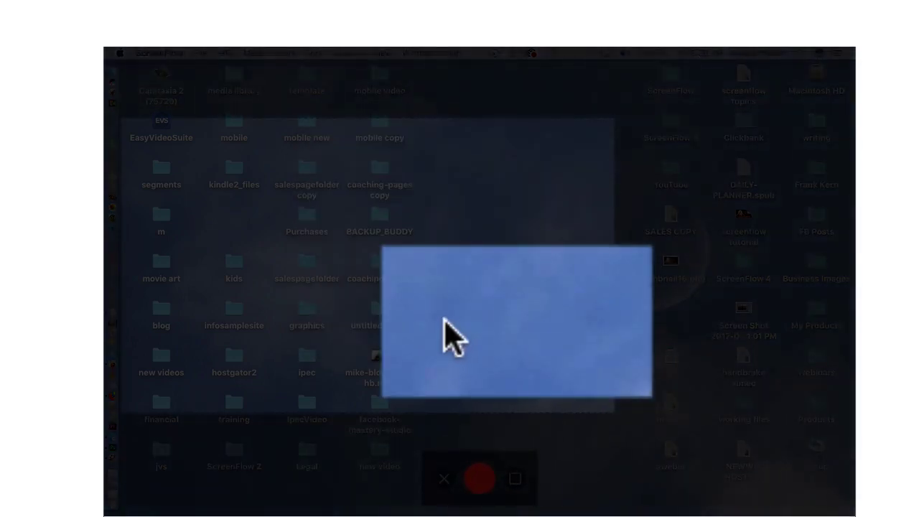
drag(575, 285, 567, 266)
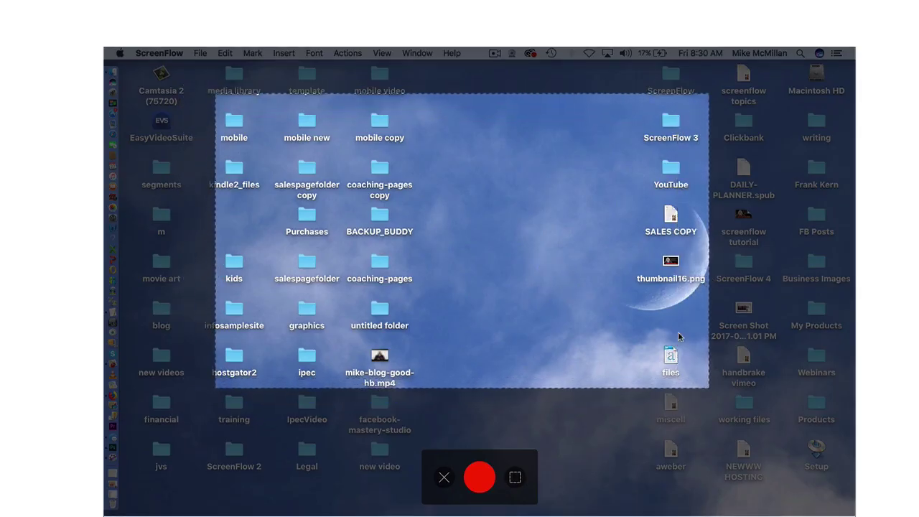
mouse_move(707, 325)
mouse_down()
mouse_move(594, 316)
mouse_move(701, 316)
mouse_up()
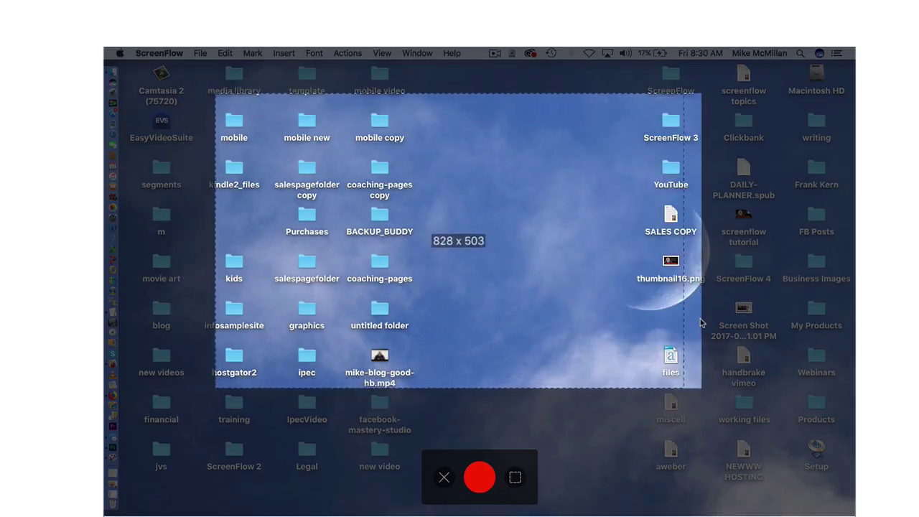
mouse_move(574, 360)
mouse_down()
mouse_move(609, 355)
mouse_move(567, 363)
mouse_up()
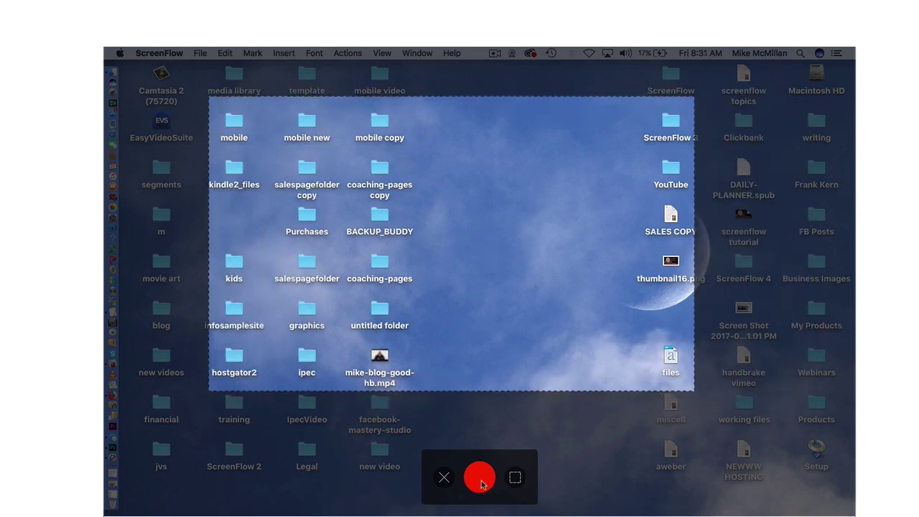
click(444, 478)
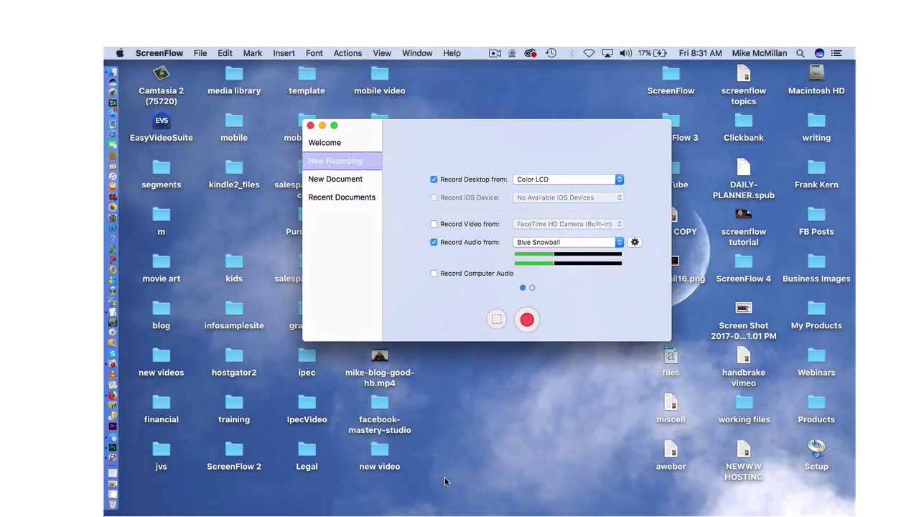
click(495, 54)
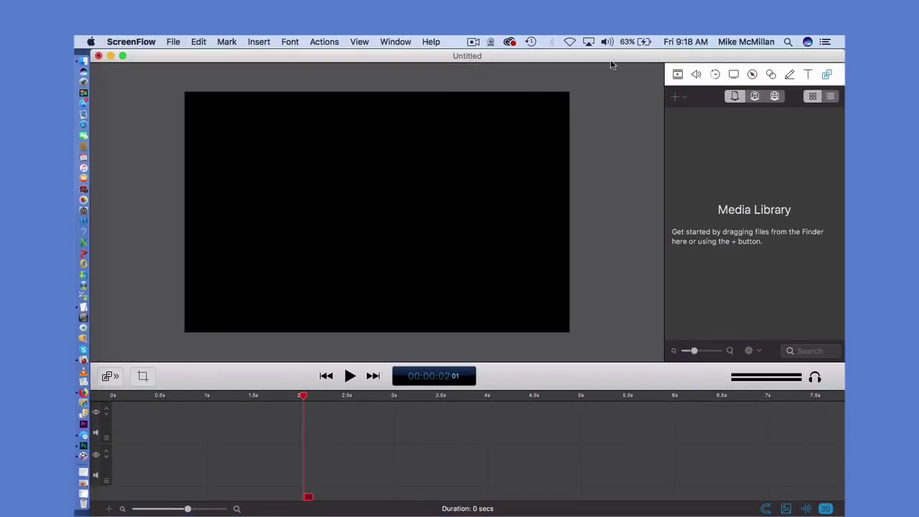
- Add thumbnail16.png from the desktop to the start of the timeline and shorten its clip to 2.5 seconds
drag(612, 60, 391, 64)
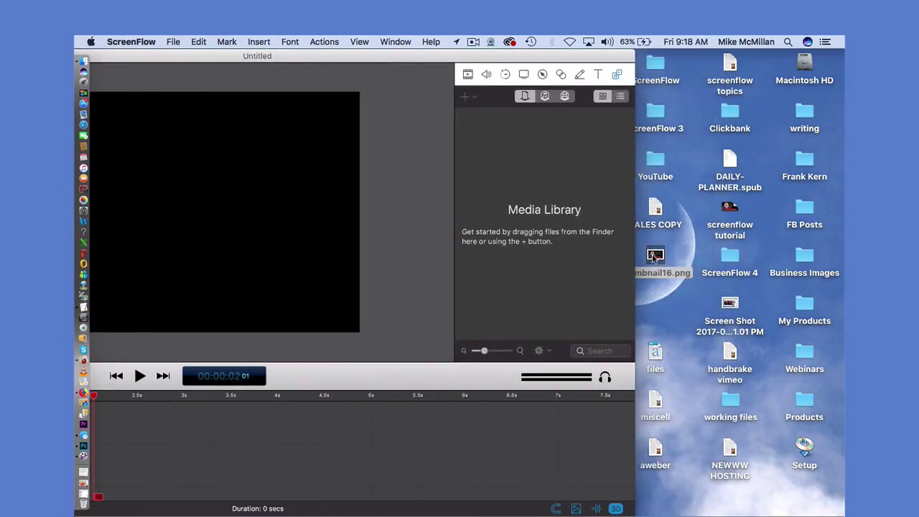
drag(653, 257, 184, 421)
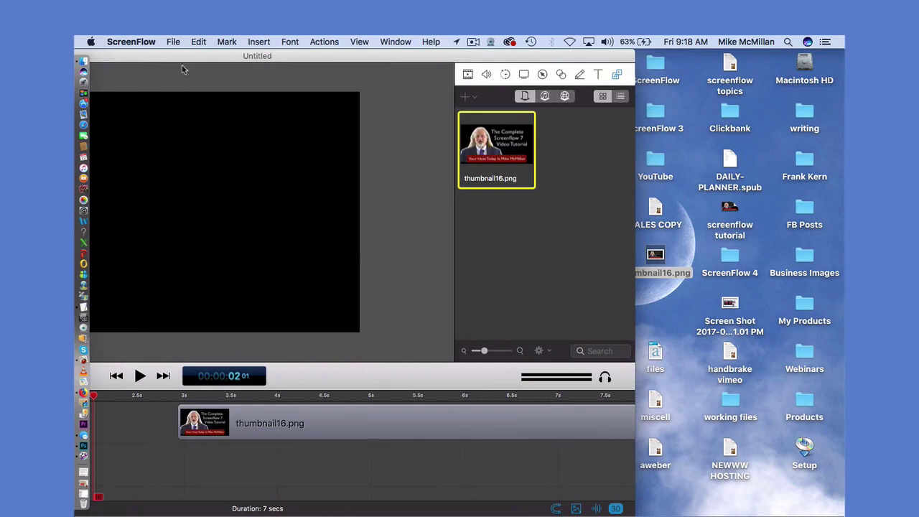
drag(183, 65, 397, 39)
drag(526, 419, 290, 406)
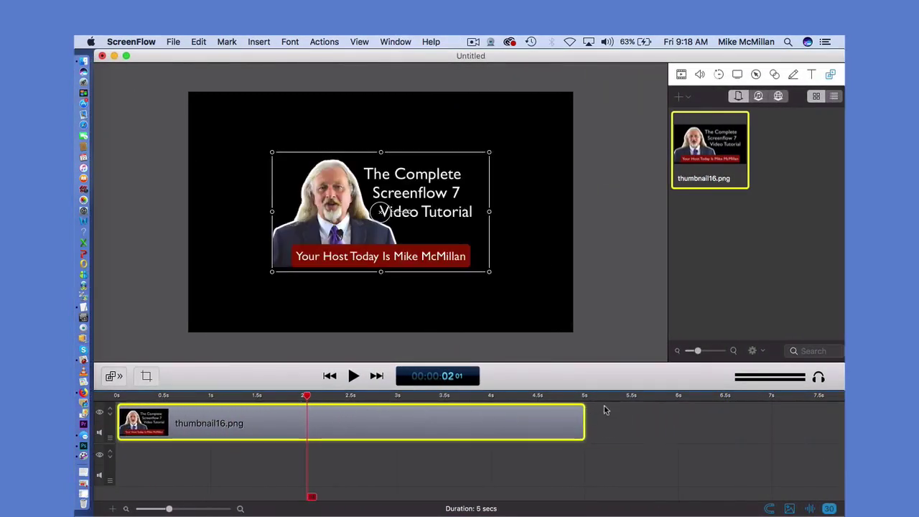
drag(586, 422, 349, 402)
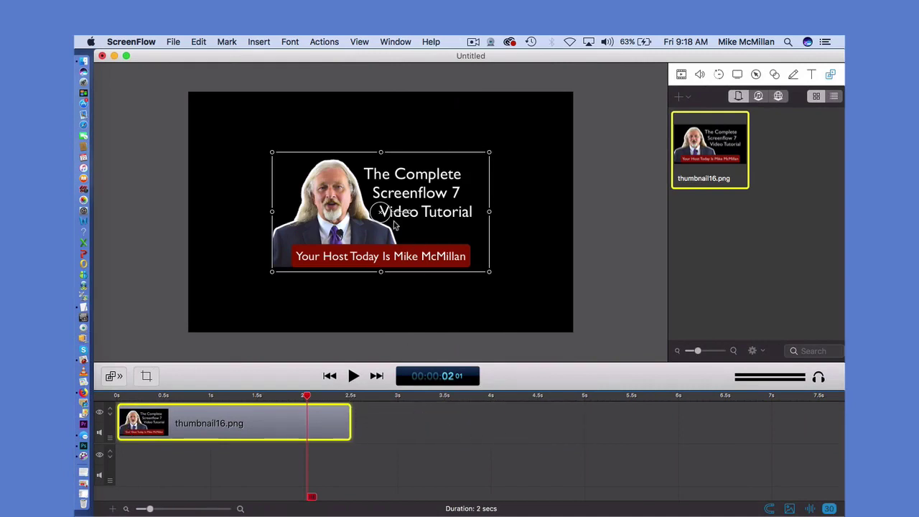
- Enlarge the thumbnail image to the full canvas width and centre it vertically on the canvas
drag(409, 198, 335, 144)
drag(405, 213, 540, 324)
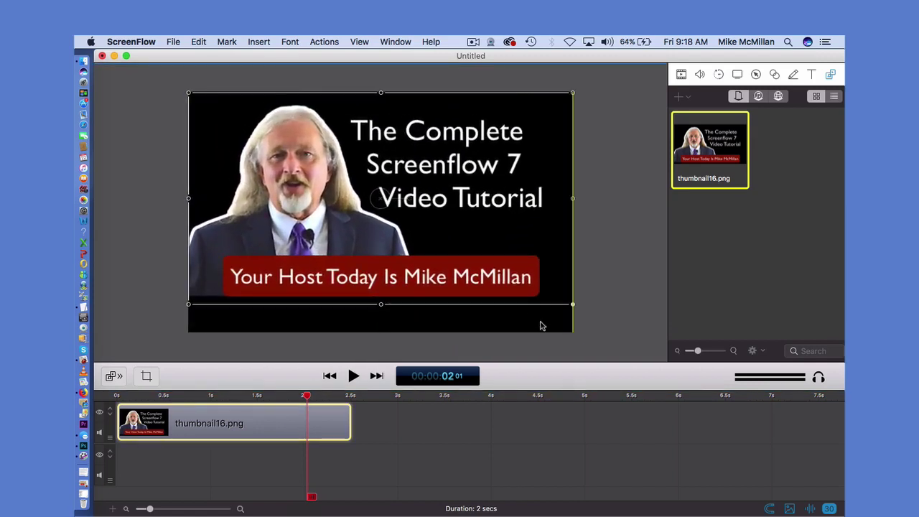
drag(472, 264, 472, 278)
click(604, 280)
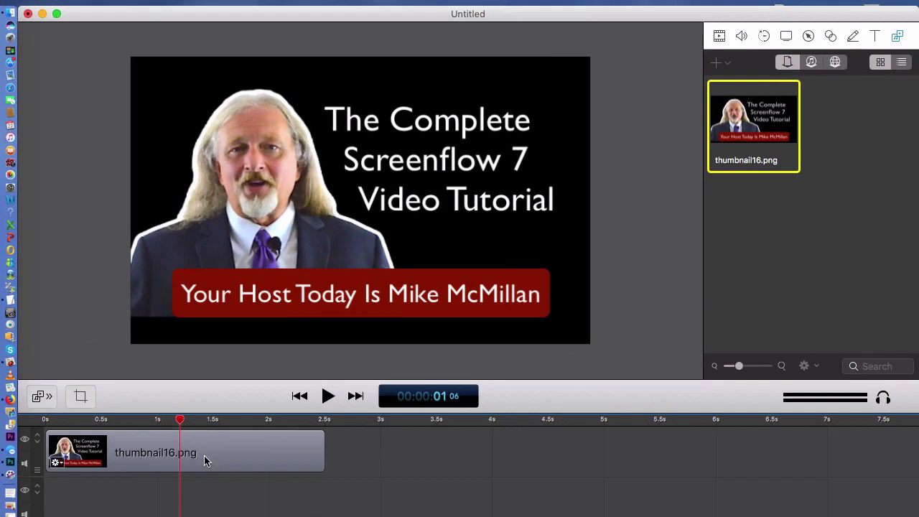
- Import dance.mov from the desktop into the media library and place it on the timeline directly after the thumbnail clip
drag(179, 422, 323, 423)
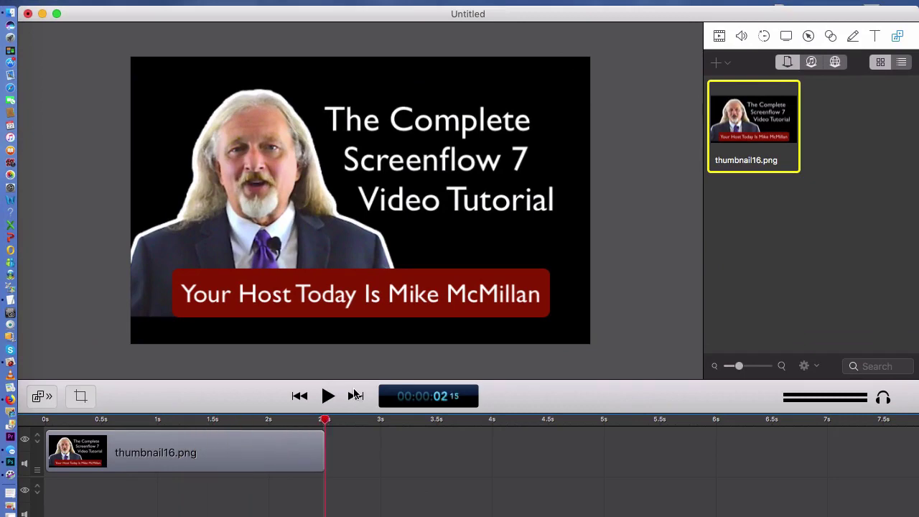
drag(785, 16, 520, 10)
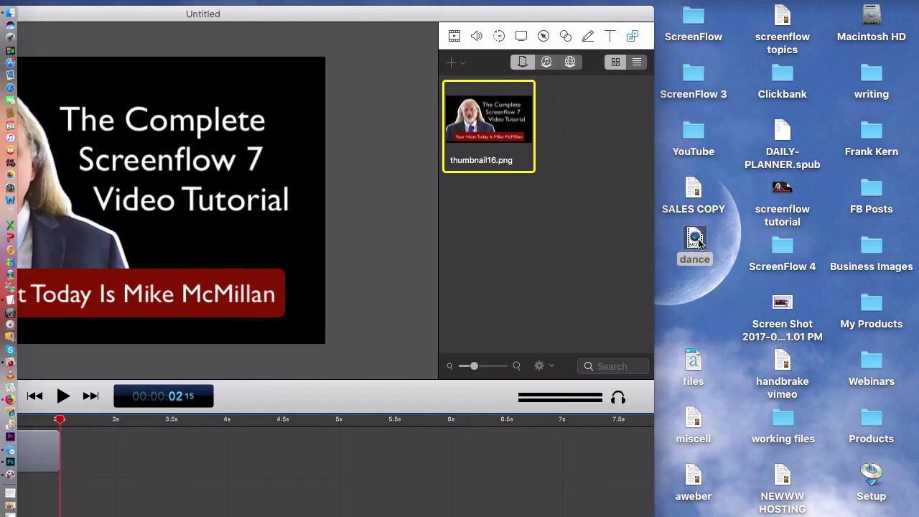
drag(698, 244, 505, 215)
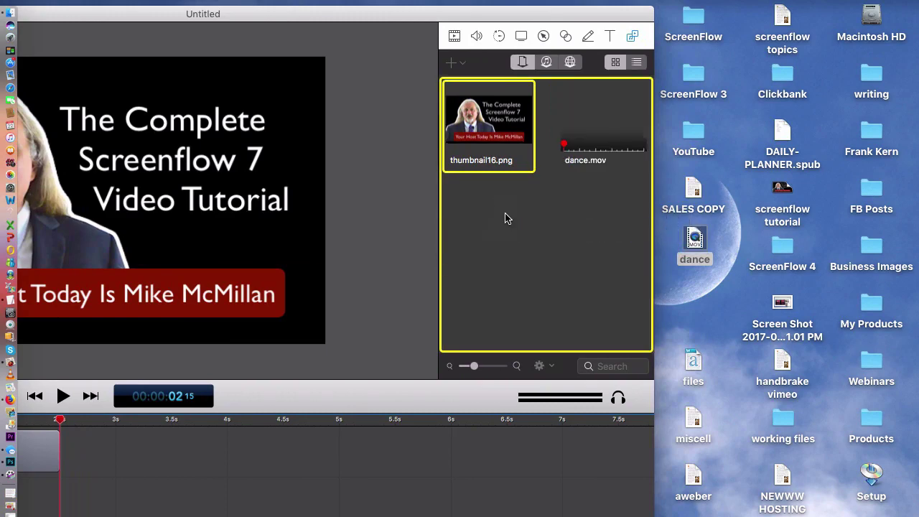
drag(331, 20, 590, 10)
drag(842, 106, 400, 476)
drag(486, 450, 412, 448)
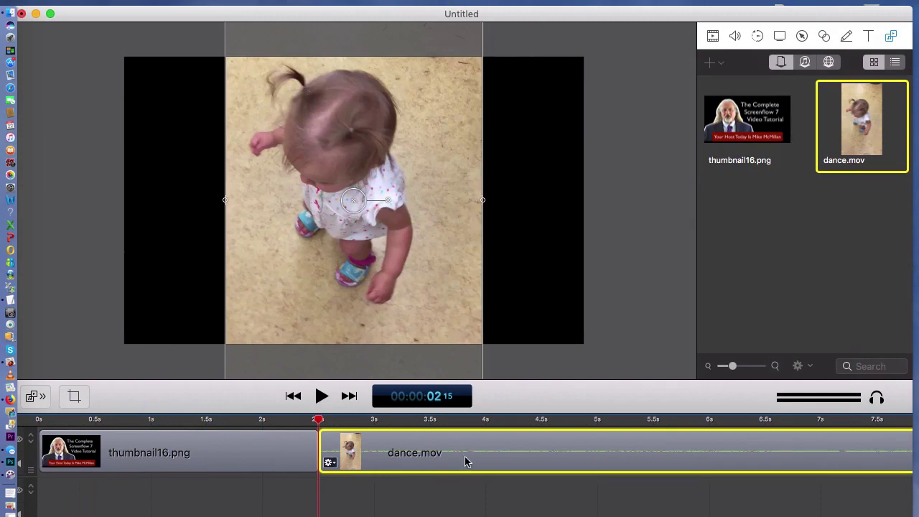
- Play the timeline from about 2 seconds to review the transition from the thumbnail into dance.mov
click(276, 424)
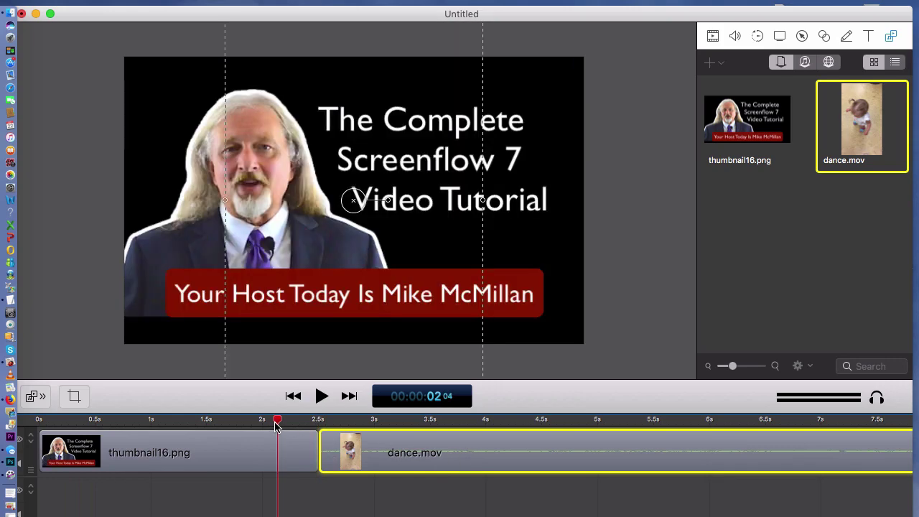
click(258, 505)
key(space)
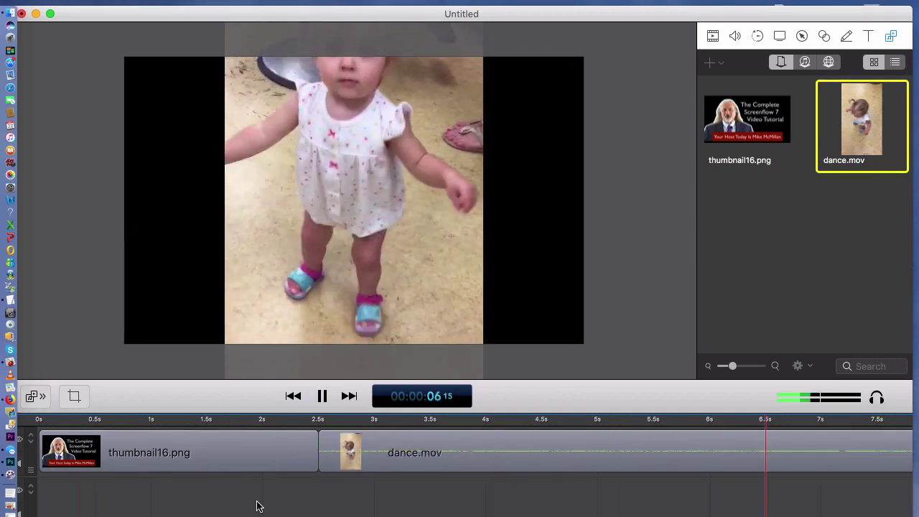
key(space)
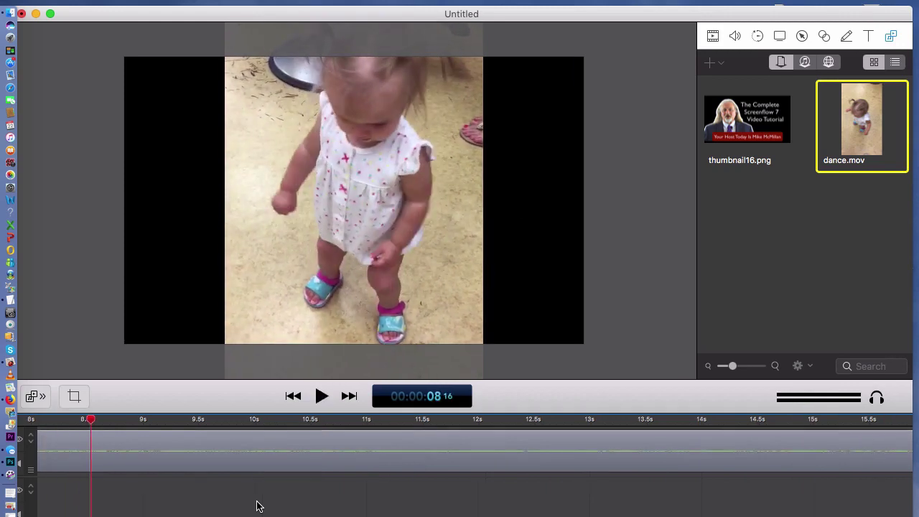
- Split the dance.mov clip at 00:00:09 06 on the timeline
scroll(221, 482, left, 5)
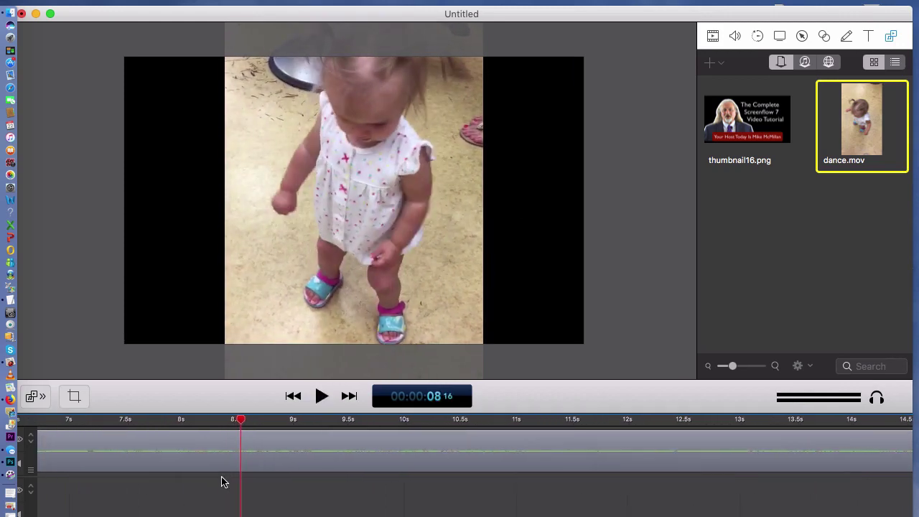
click(385, 438)
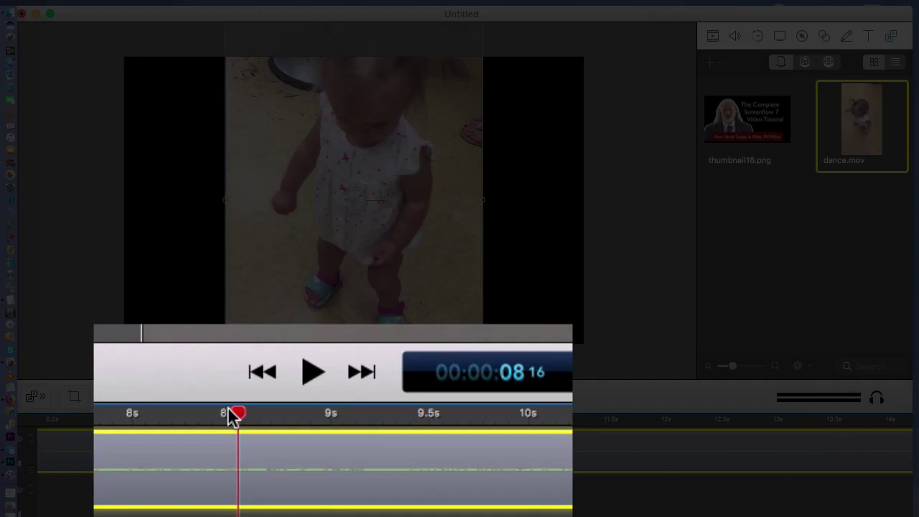
drag(279, 422, 354, 422)
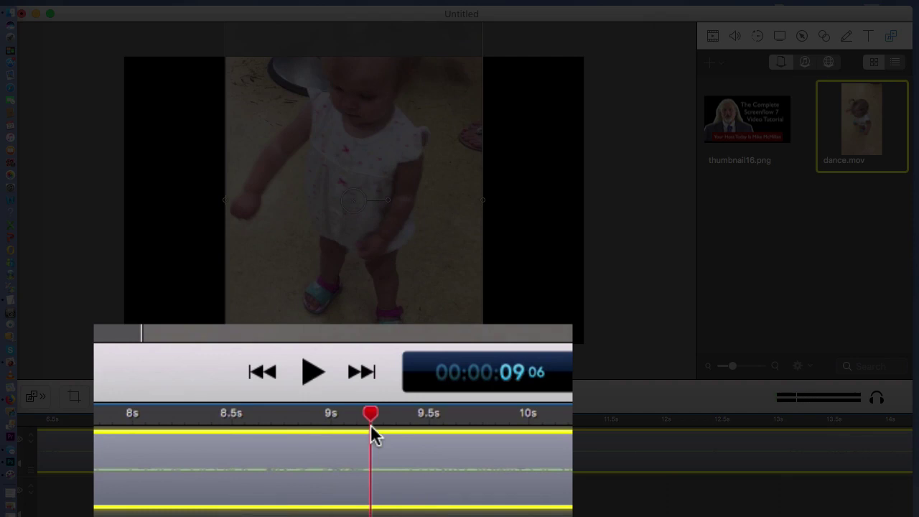
key(t)
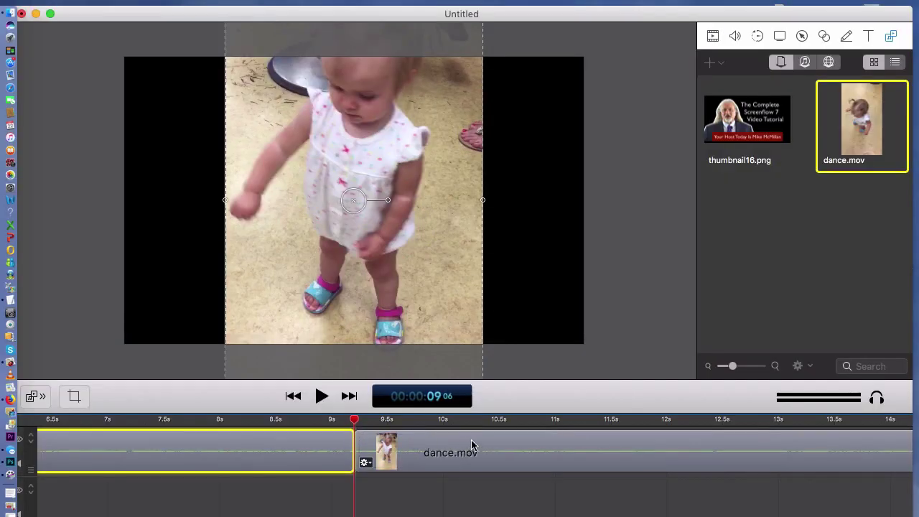
- Delete the part of dance.mov that follows the cut at 00:00:09 06
click(471, 441)
key(Delete)
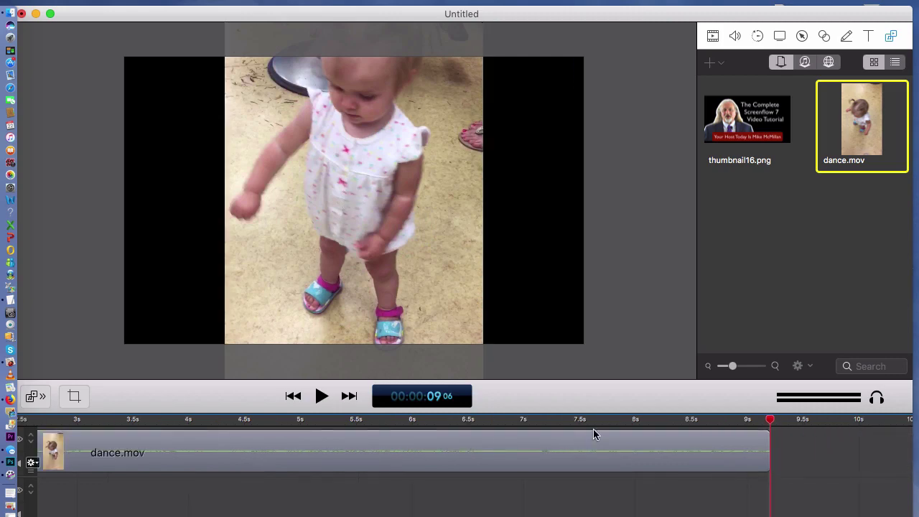
- Split the remaining dance.mov clip at 00:00:05 06 on the timeline
scroll(374, 462, left, 1)
scroll(374, 461, left, 5)
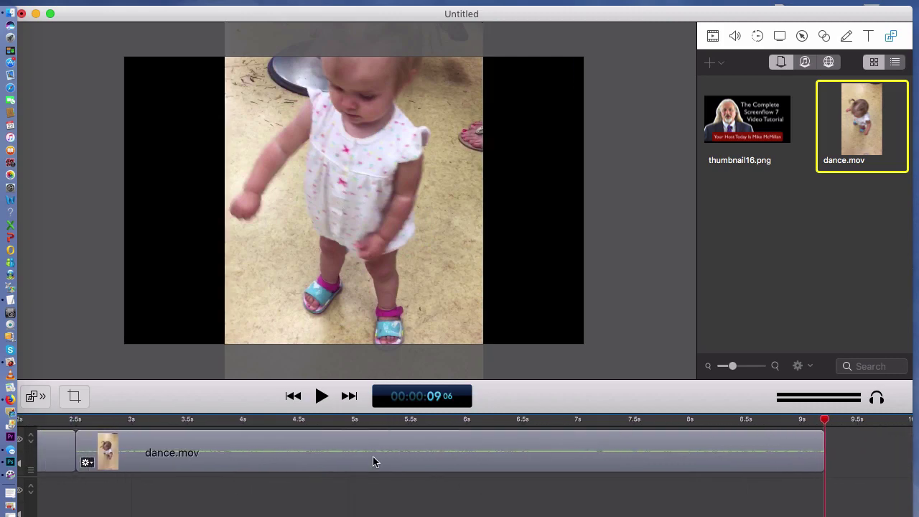
click(378, 423)
click(393, 445)
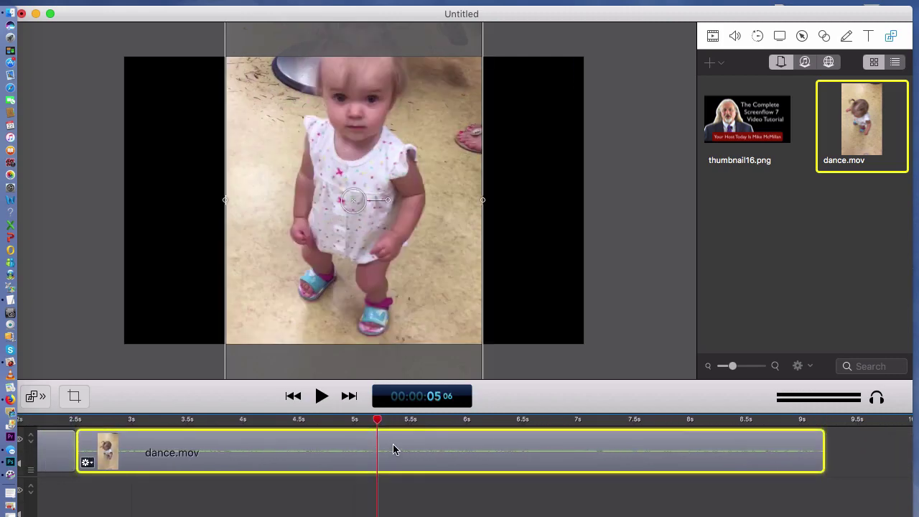
key(t)
- Delete the dance.mov segment after the 00:00:05 06 cut and play back the timeline
click(546, 452)
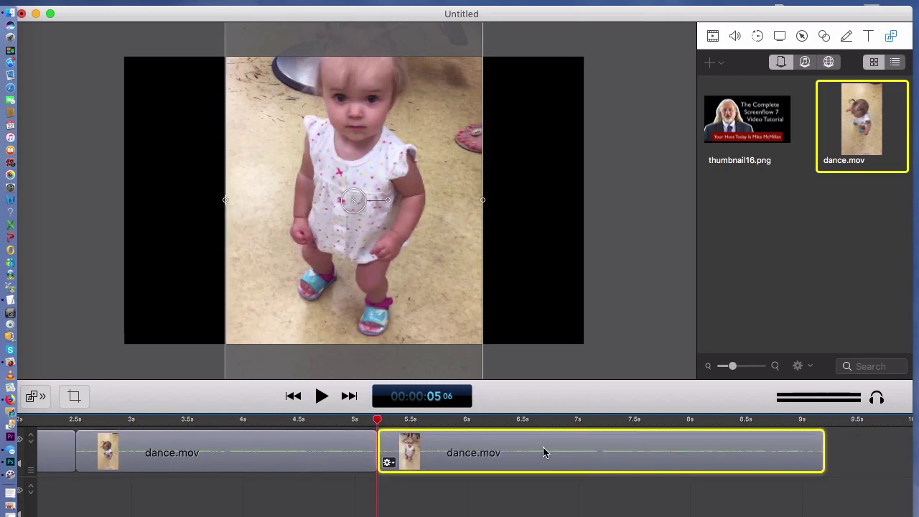
scroll(542, 447, left, 20)
key(BackSpace)
click(301, 419)
key(space)
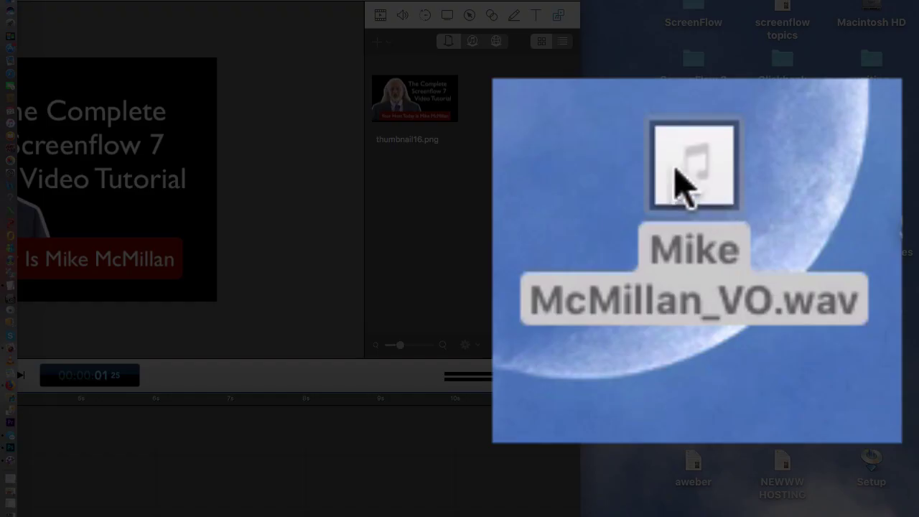
- Import the voiceover WAV file from the desktop and place it at the timeline start on the track beneath the thumbnail clip
drag(678, 183, 517, 100)
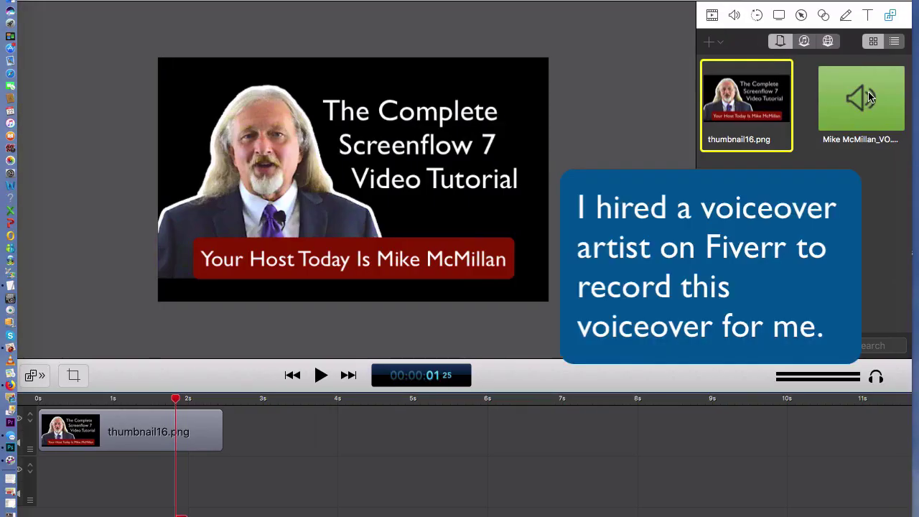
drag(868, 100, 394, 500)
drag(567, 466, 234, 461)
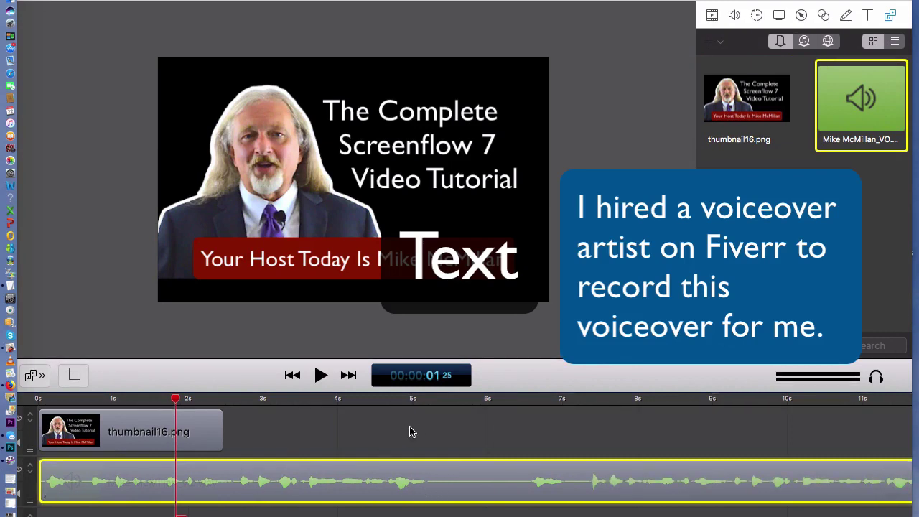
- Split the voiceover clip at 00:00:05 07 and delete the portion after the cut
click(431, 399)
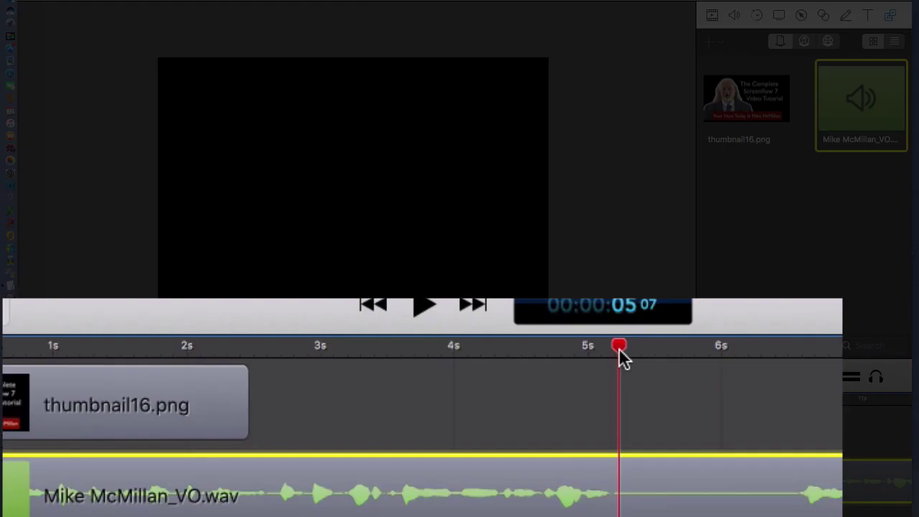
key(t)
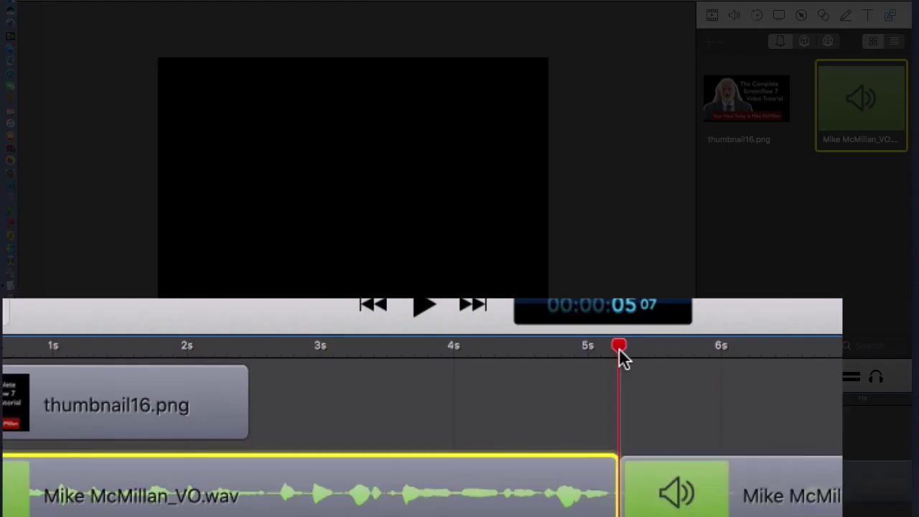
click(638, 506)
key(Delete)
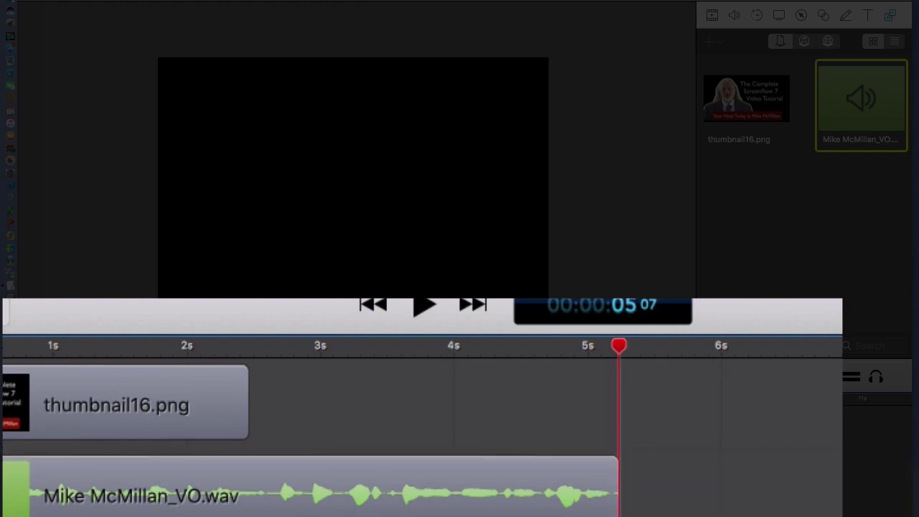
- Extend the thumbnail16.png clip to end with the voiceover at 00:00:05 07, and play the timeline from the start
click(217, 388)
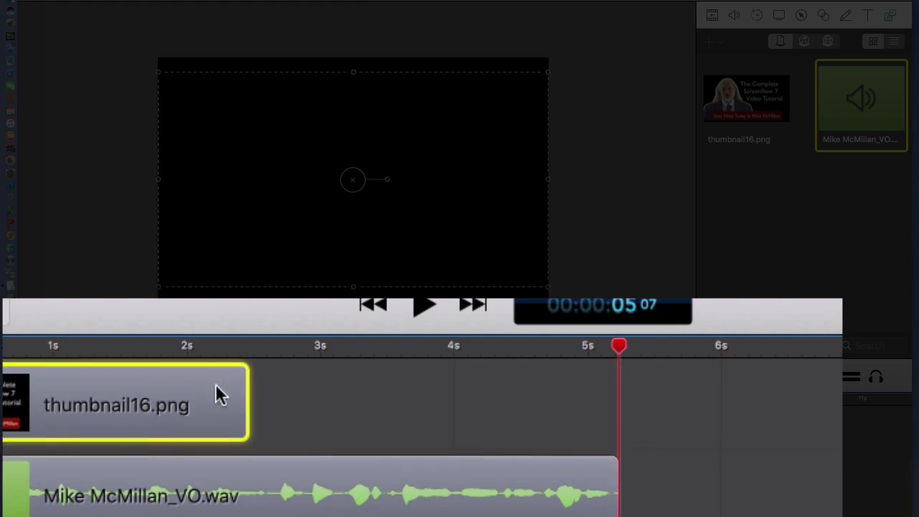
drag(247, 389, 611, 427)
click(378, 311)
click(425, 313)
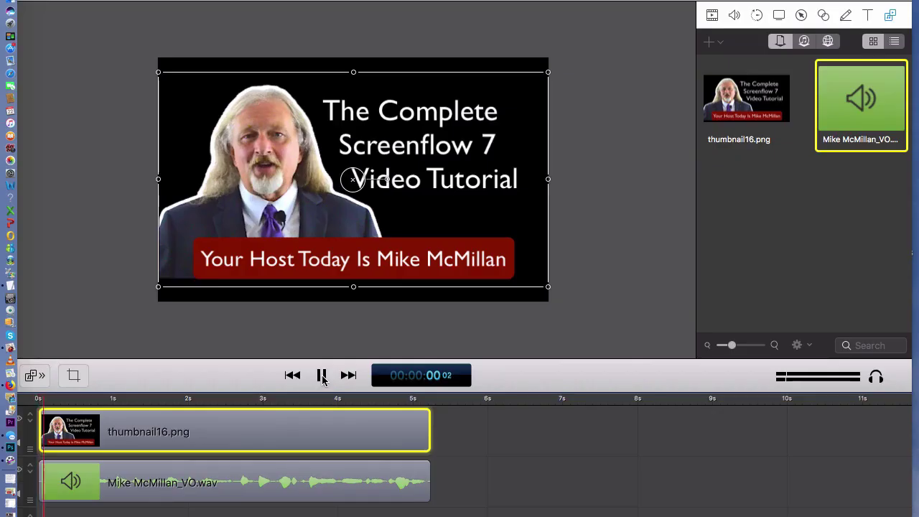
click(573, 484)
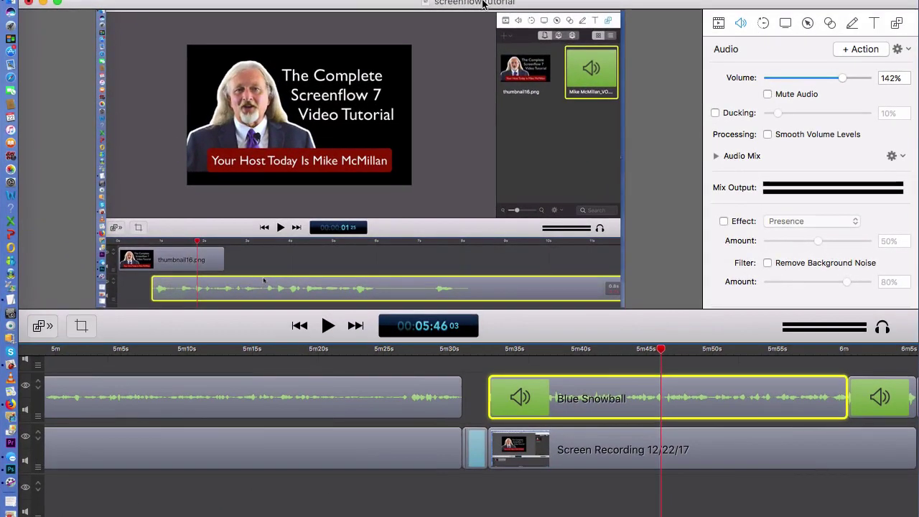
- Play the Blue Snowball audio clip from 00:05:35 20 in the screenflow tutorial document to check its loudness
click(523, 353)
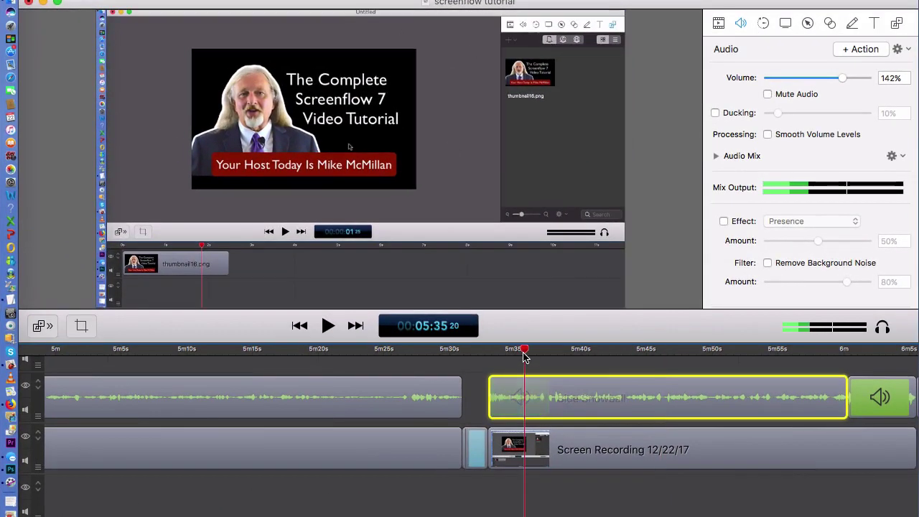
key(space)
key(space)
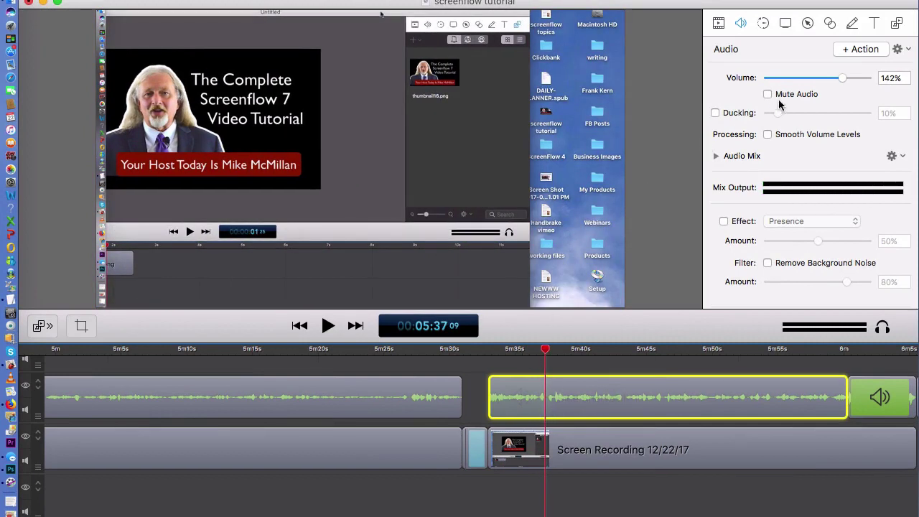
- Set the Blue Snowball clip's volume to 55% and play a short section to hear the difference
drag(843, 78, 797, 81)
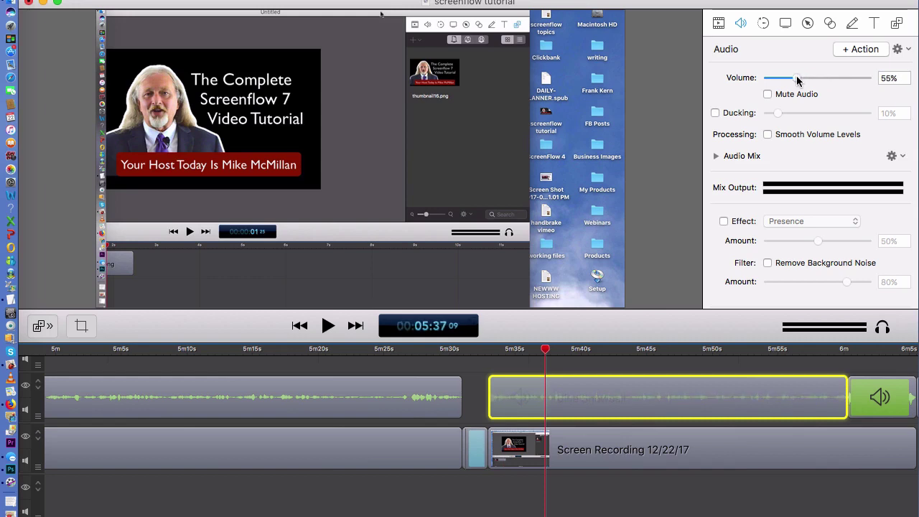
key(space)
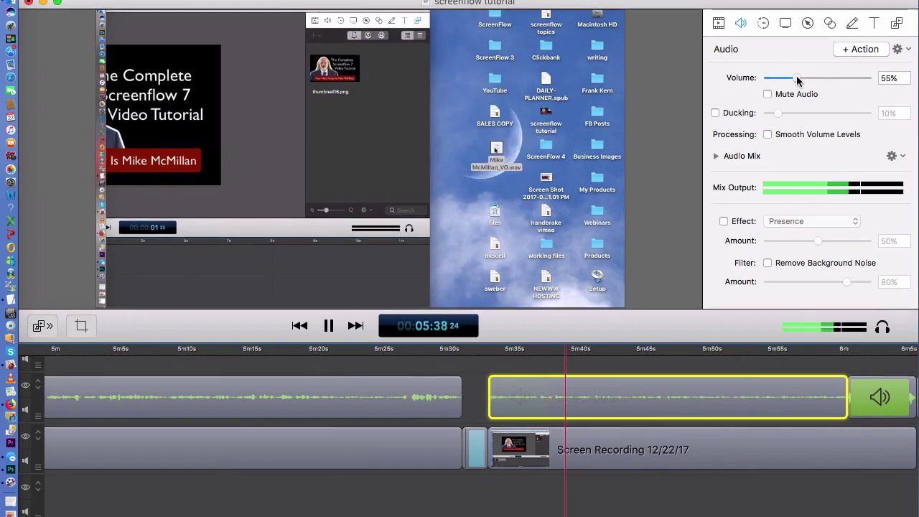
key(space)
- Raise the Blue Snowball clip's volume to 190%, play a section of it, and lower the volume again
drag(797, 81, 894, 77)
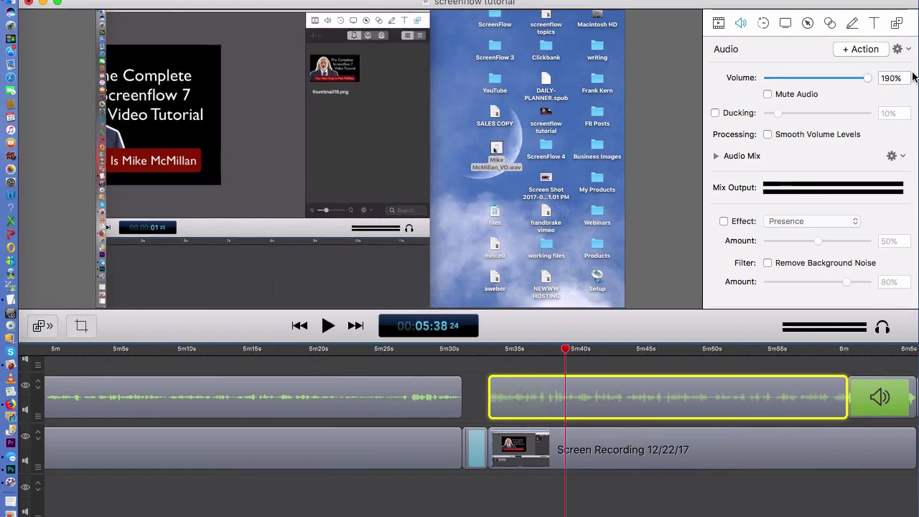
click(598, 352)
key(space)
key(space)
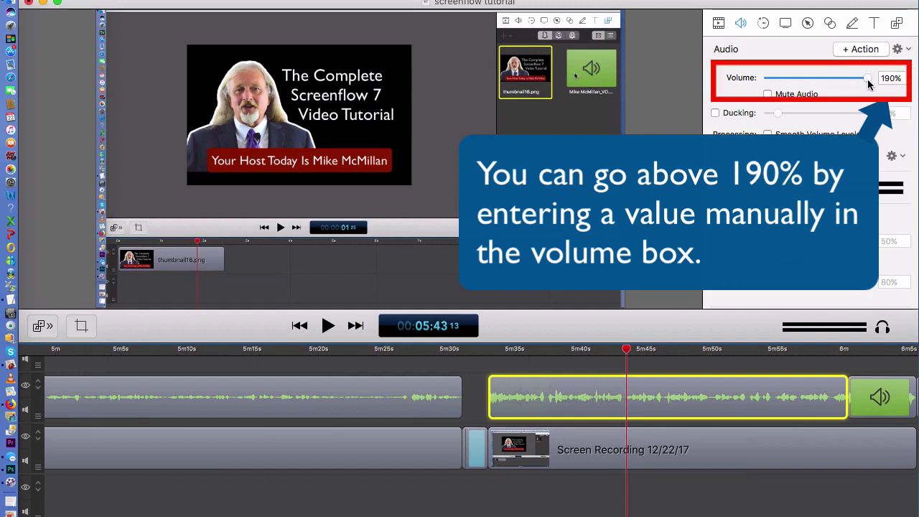
drag(867, 77, 855, 93)
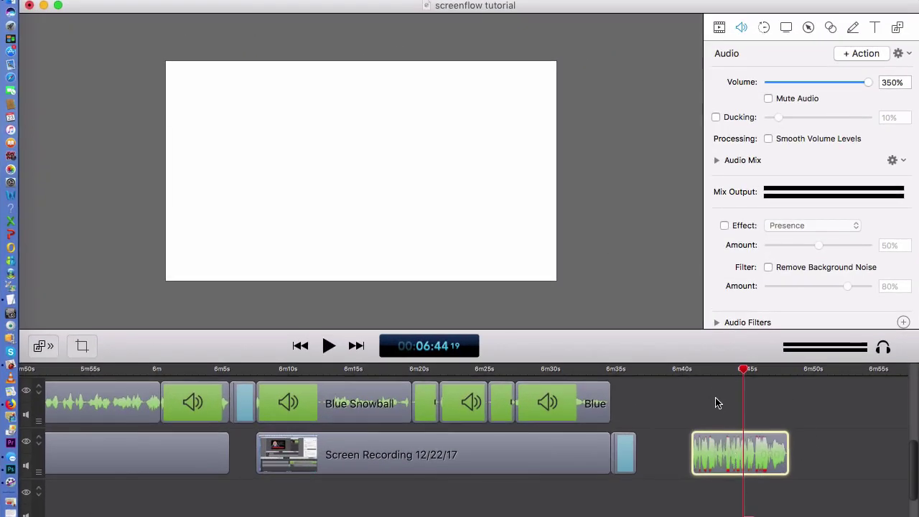
- Reduce the volume of the peaking audio clip to 151% and play it from 00:06:42 25
click(720, 369)
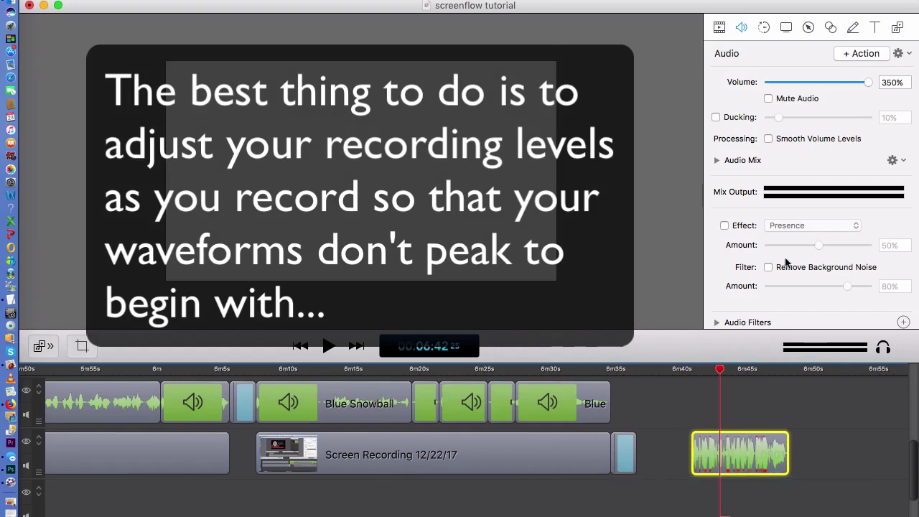
drag(867, 82, 846, 88)
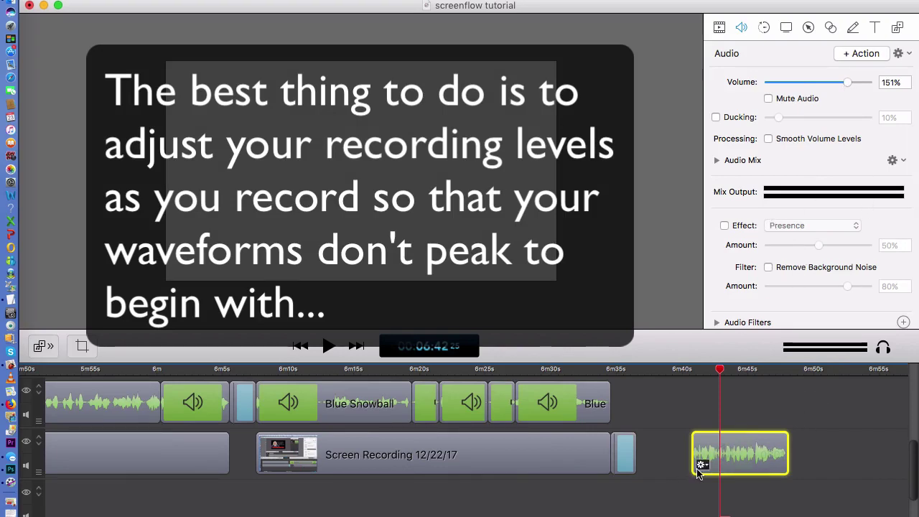
key(space)
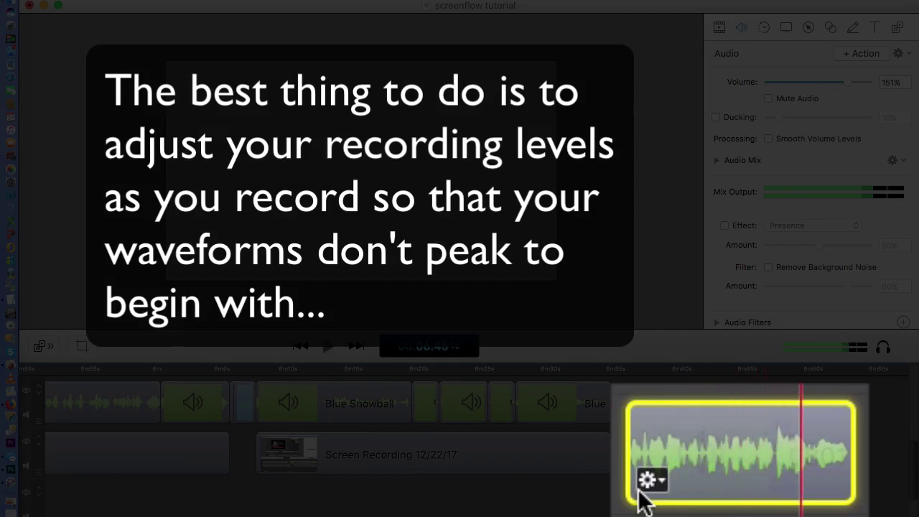
key(space)
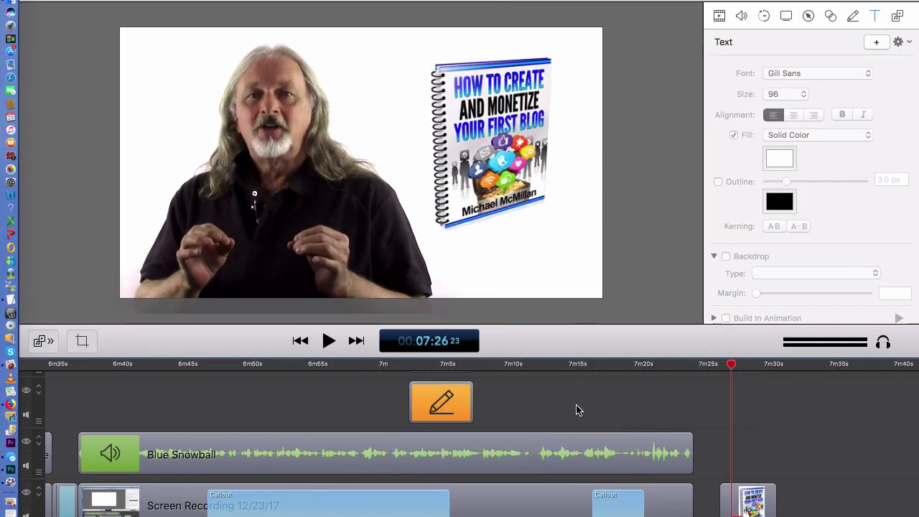
- Play the section with the presenter and the book cover from 00:07:26 23
scroll(576, 409, down, 3)
key(space)
key(space)
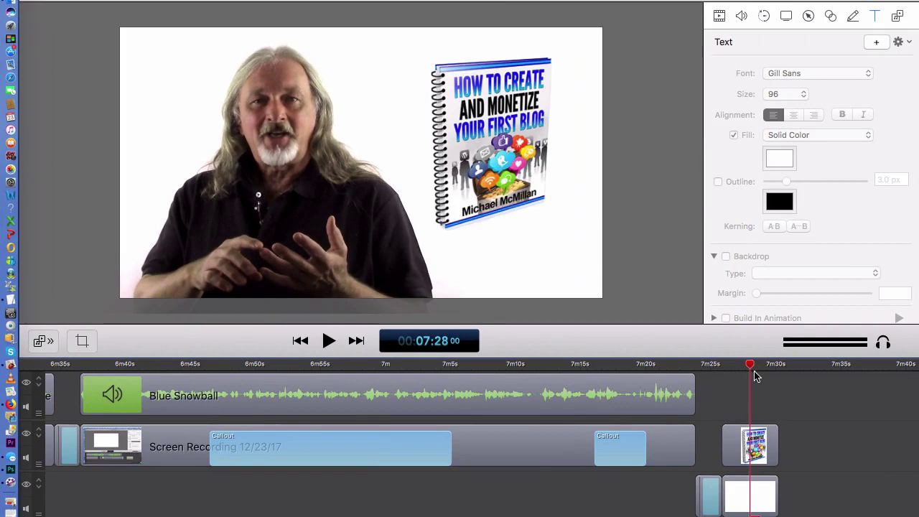
- Add a text box at 00:07:27 03 and position it over the presenter's lower chest
drag(752, 368, 738, 366)
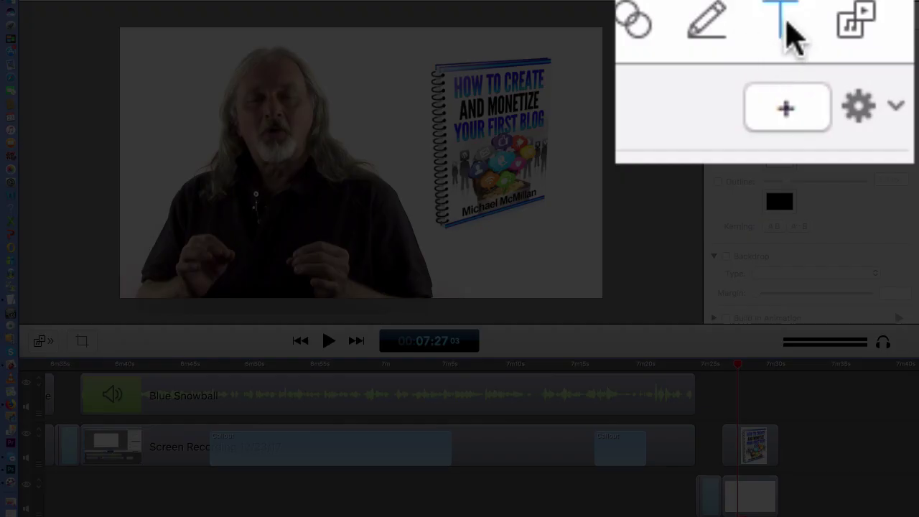
click(786, 111)
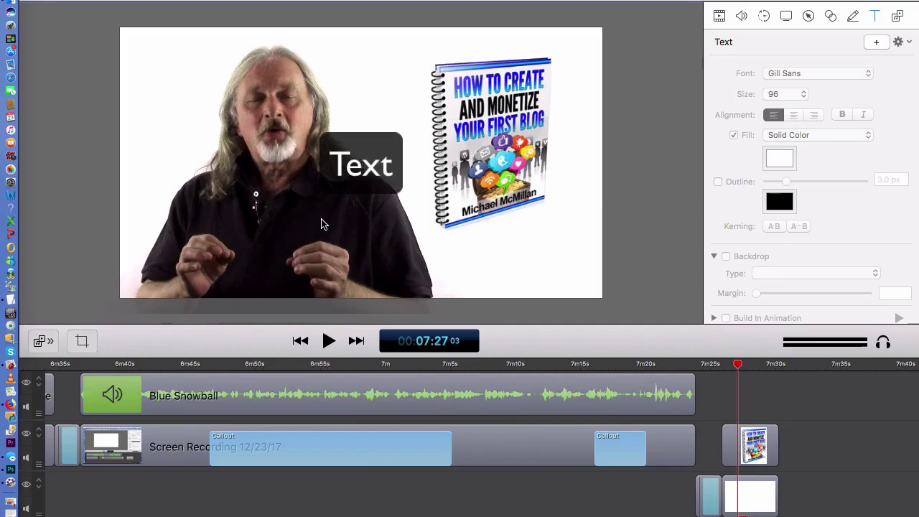
drag(362, 164, 311, 231)
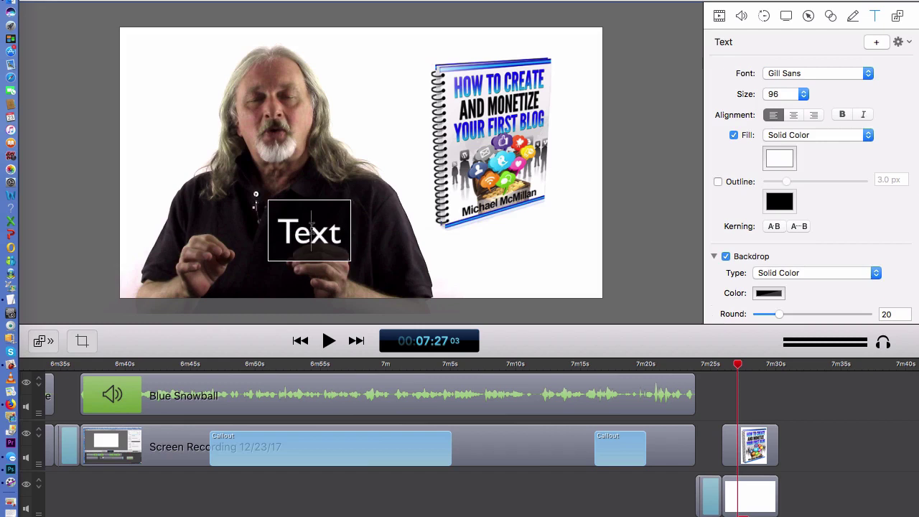
- Replace the placeholder text with "Hi I'm" followed by the presenter's first name
double_click(312, 228)
text(Hi I)
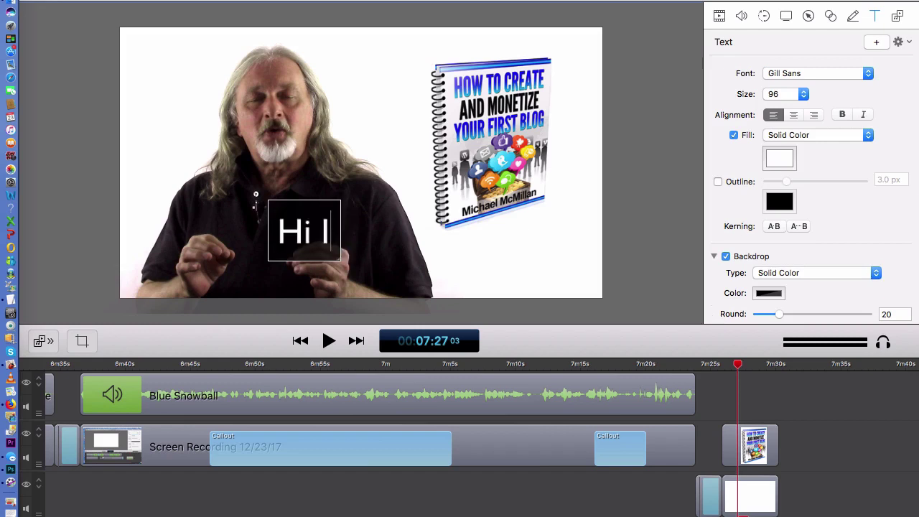
text('m Mike)
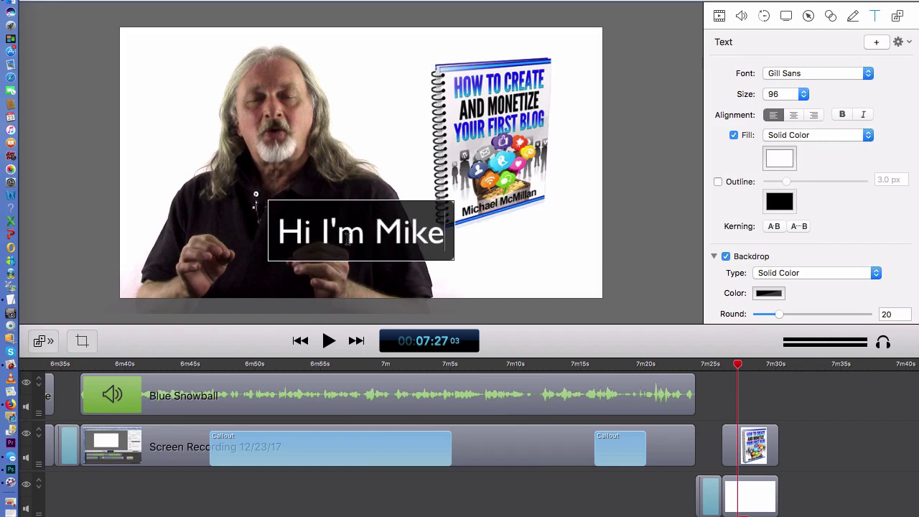
click(644, 267)
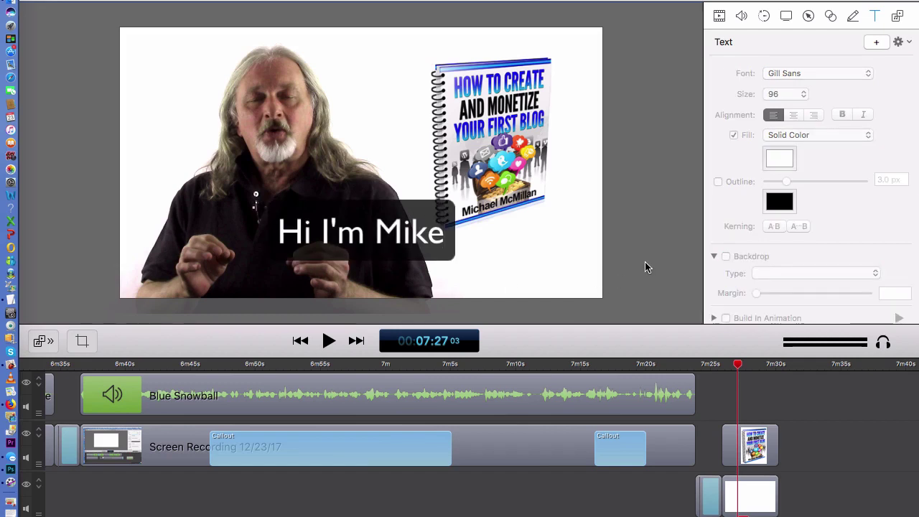
- Select all of the greeting text and turn off its backdrop
click(410, 231)
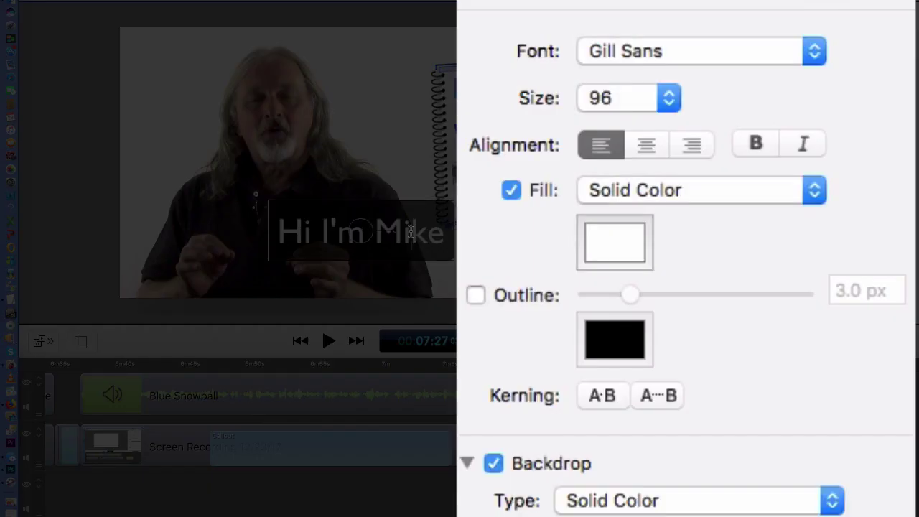
double_click(410, 231)
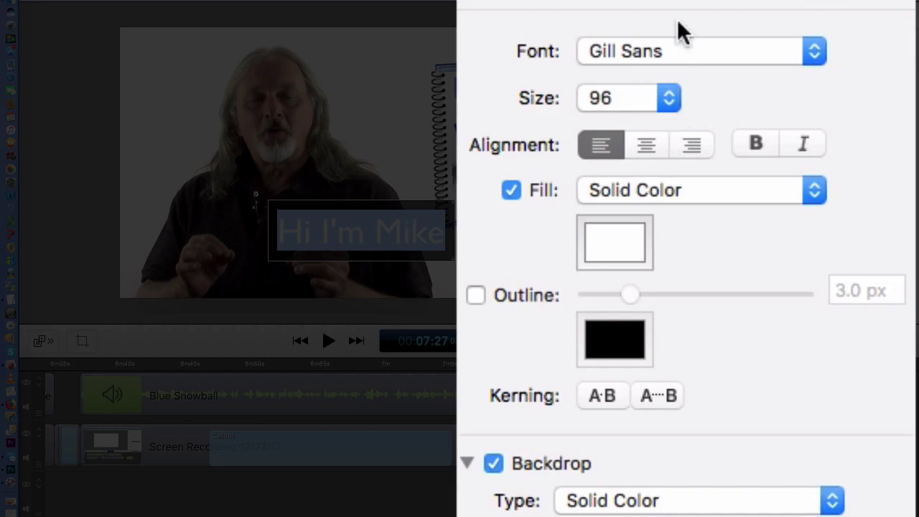
click(668, 94)
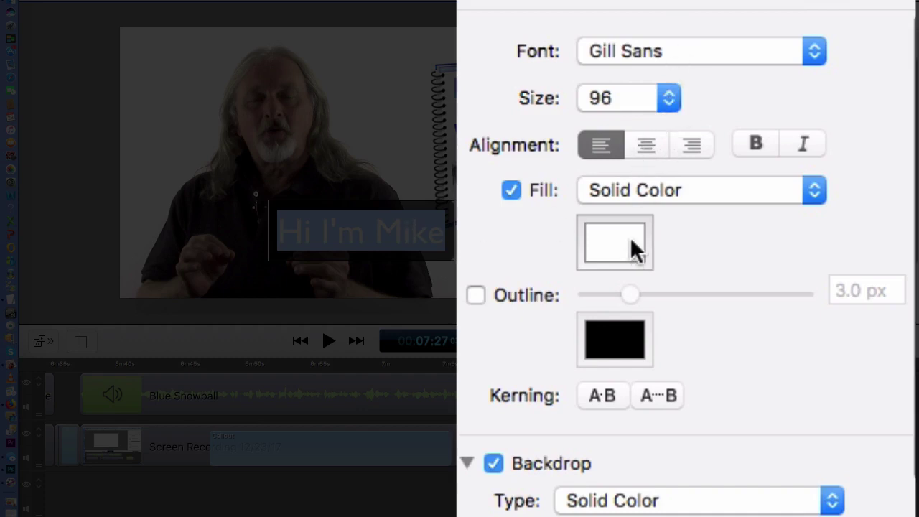
click(493, 464)
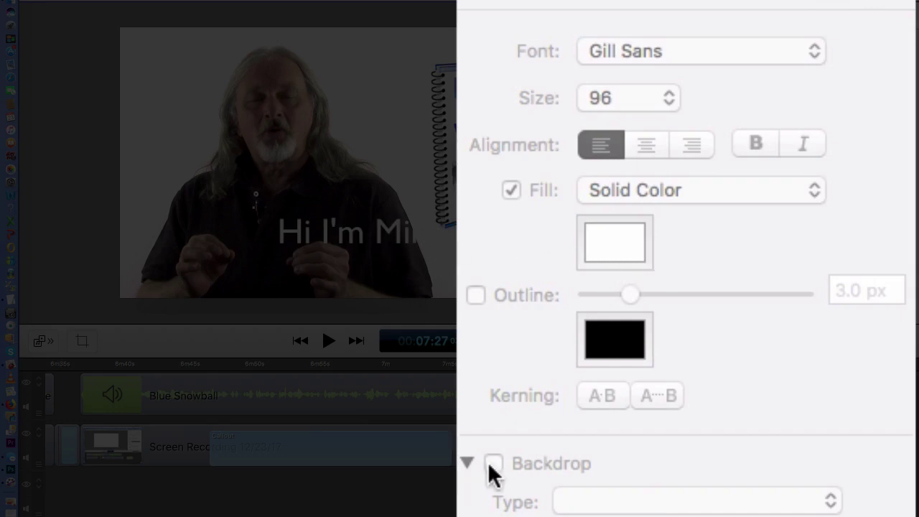
- Select the greeting text over the presenter and turn its backdrop back on
click(418, 233)
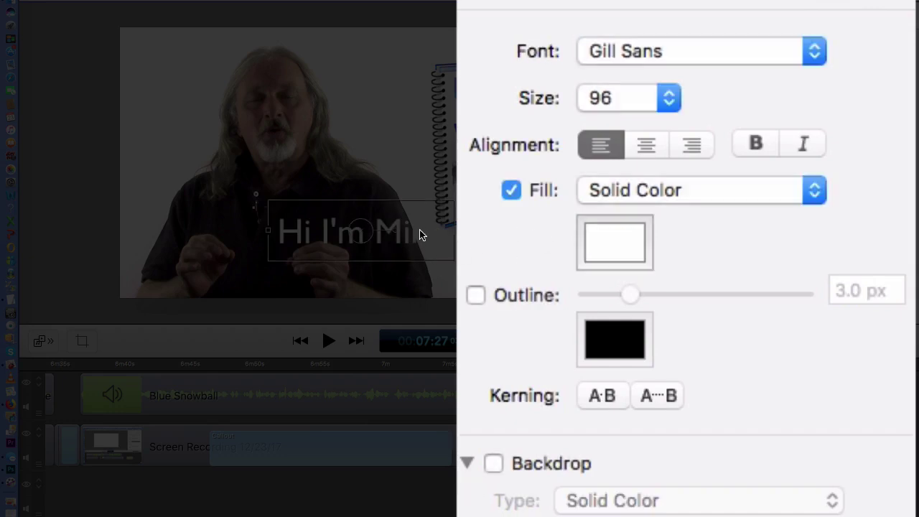
click(494, 464)
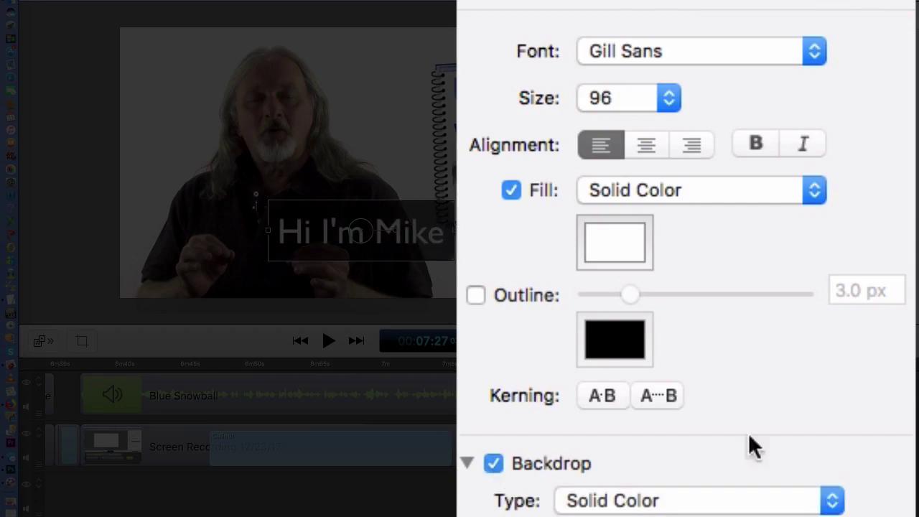
- Move the greeting text clip to the track directly above the book cover clip and shorten it to about 1.9 seconds
scroll(835, 413, up, 5)
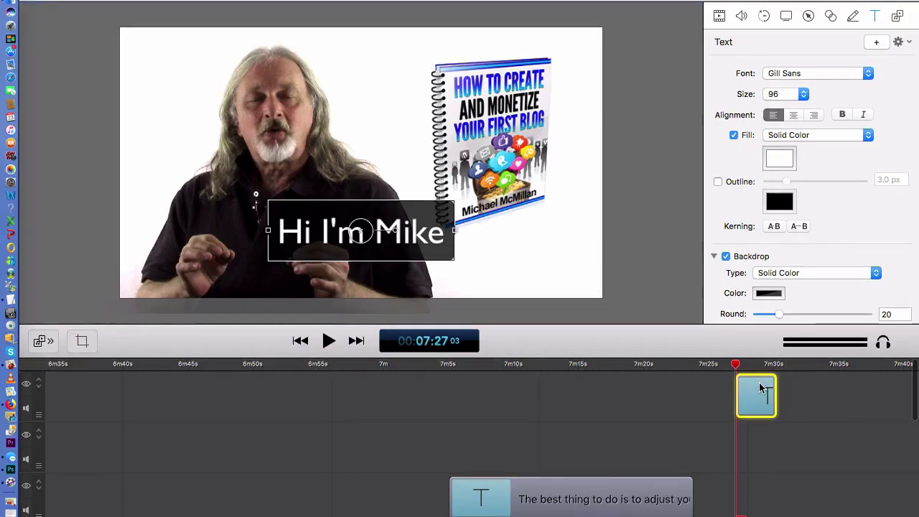
drag(764, 393, 760, 492)
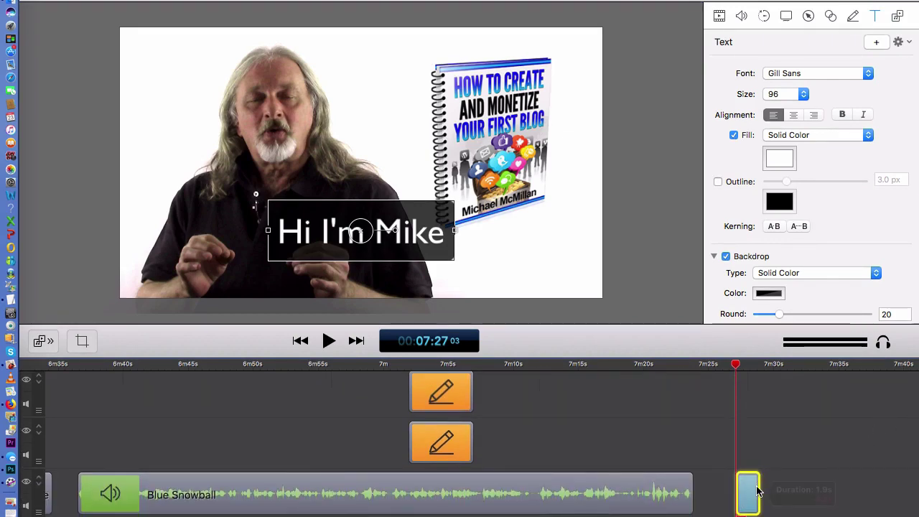
scroll(806, 448, down, 3)
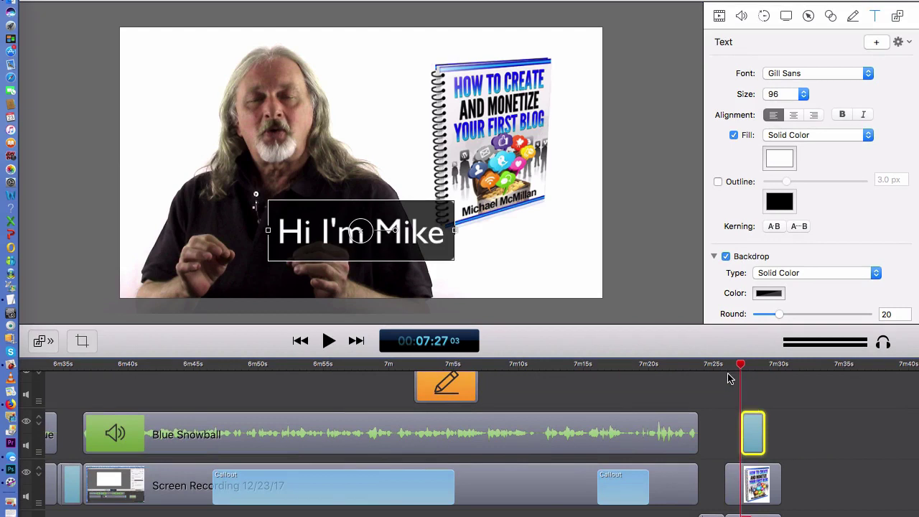
- Play the section with the greeting text from 00:07:25 25
click(724, 368)
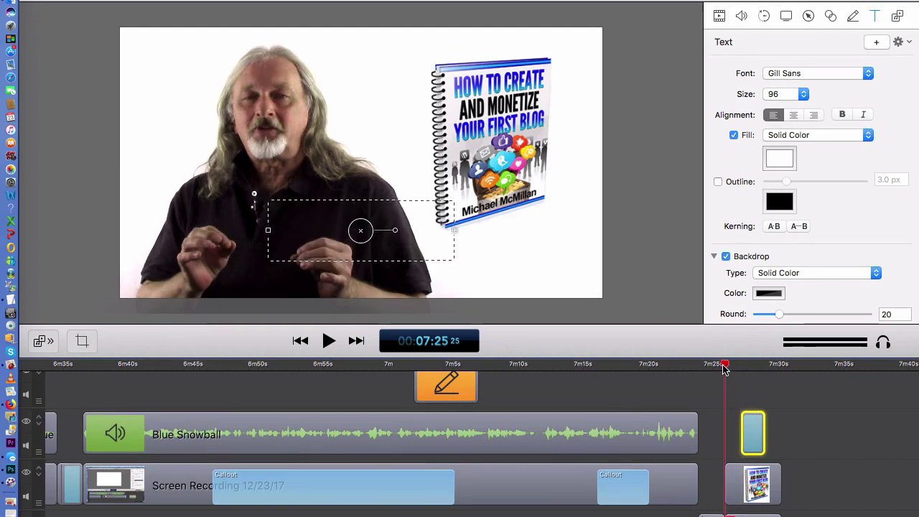
key(space)
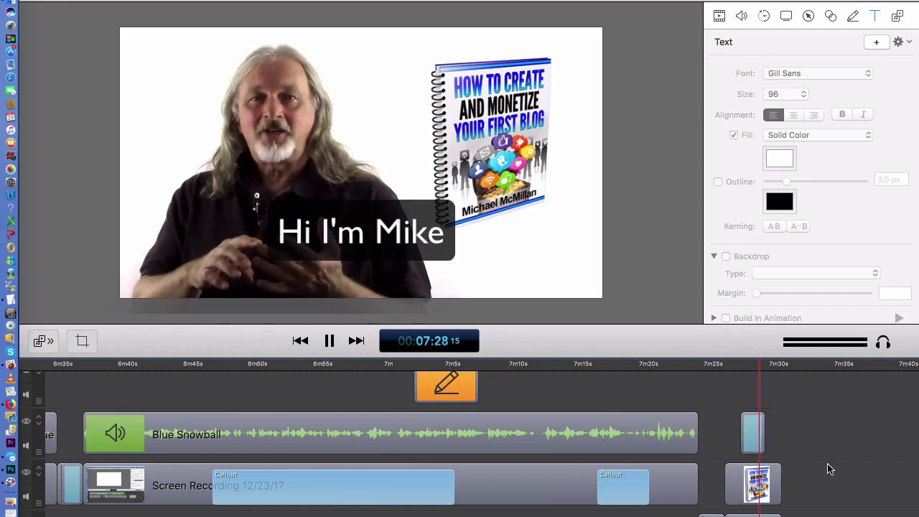
key(space)
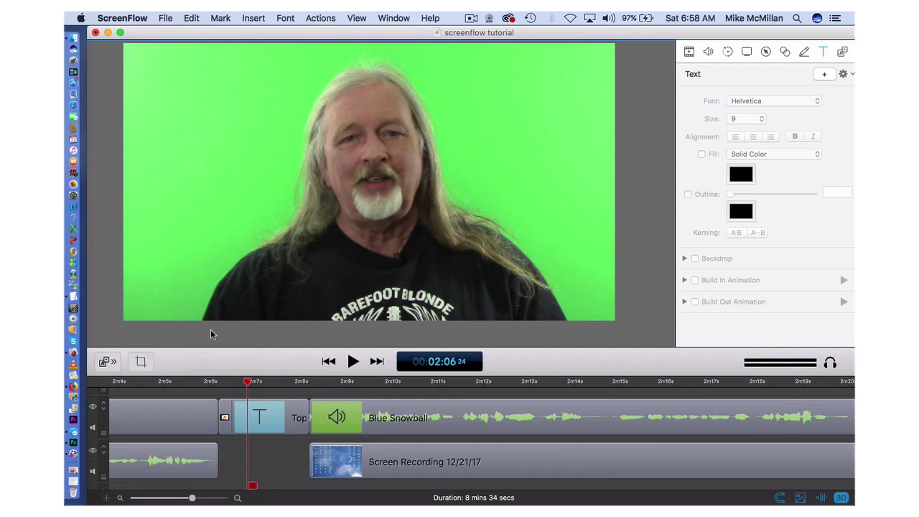
- Play the cut from the topic title into the Screen Recording 12/21/17 clip and add a starting transition to that clip
key(space)
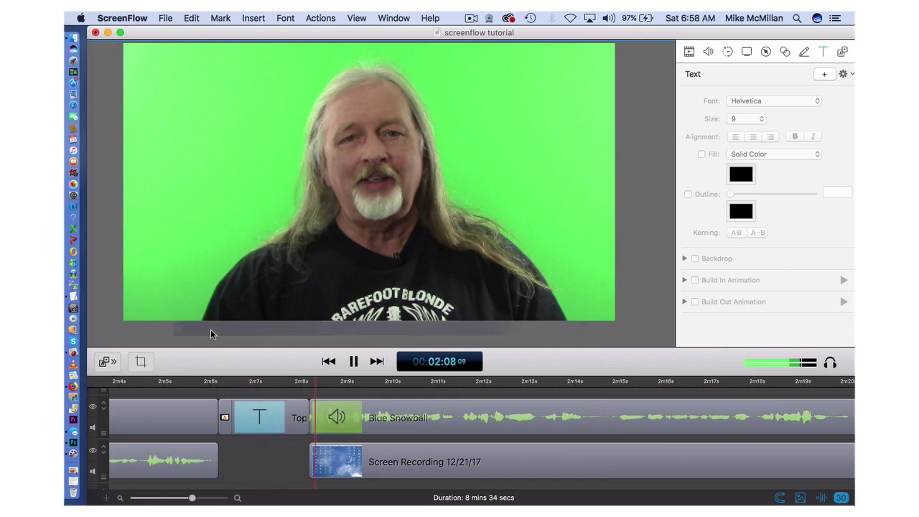
key(space)
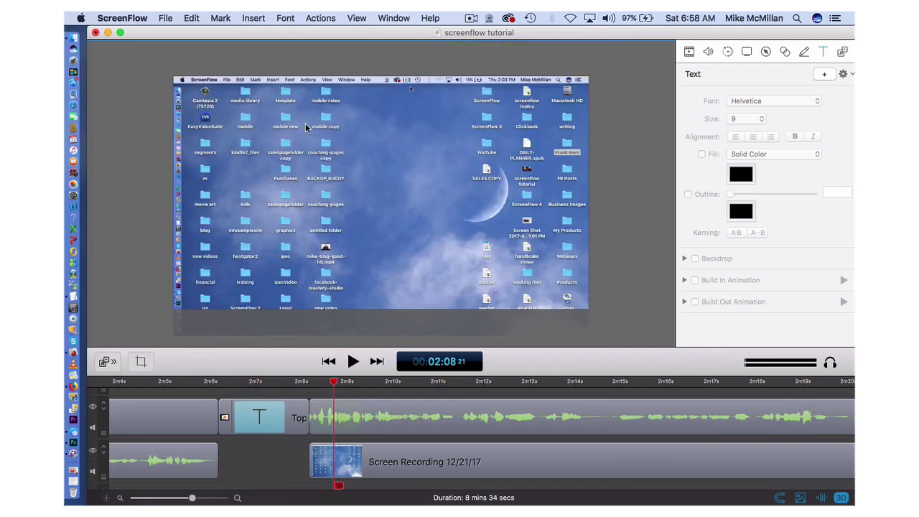
click(422, 464)
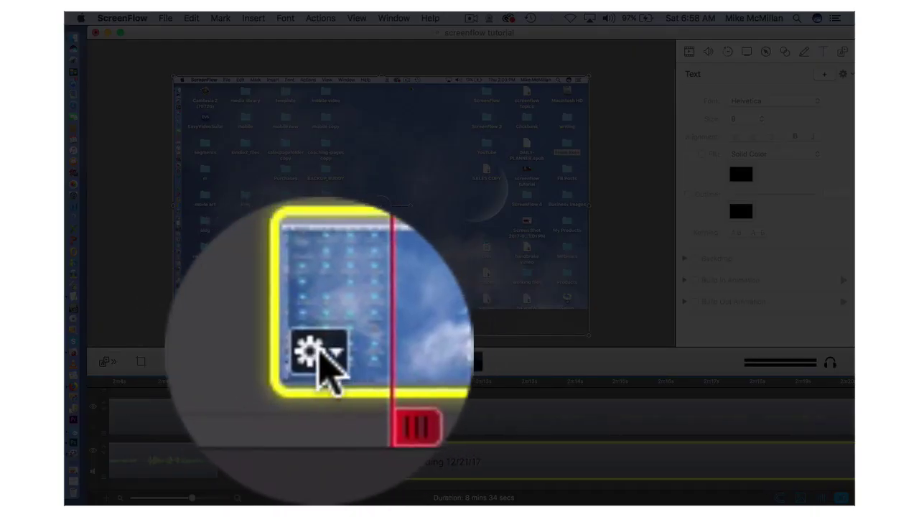
click(320, 353)
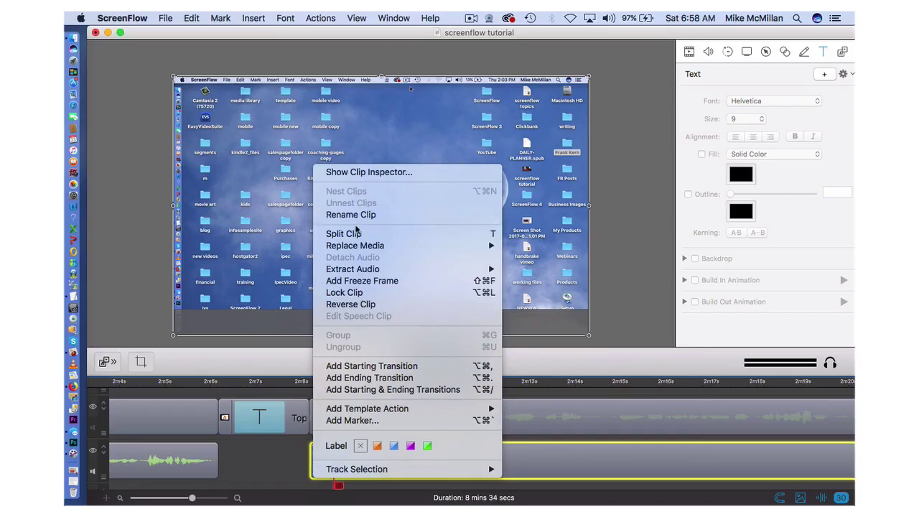
click(364, 367)
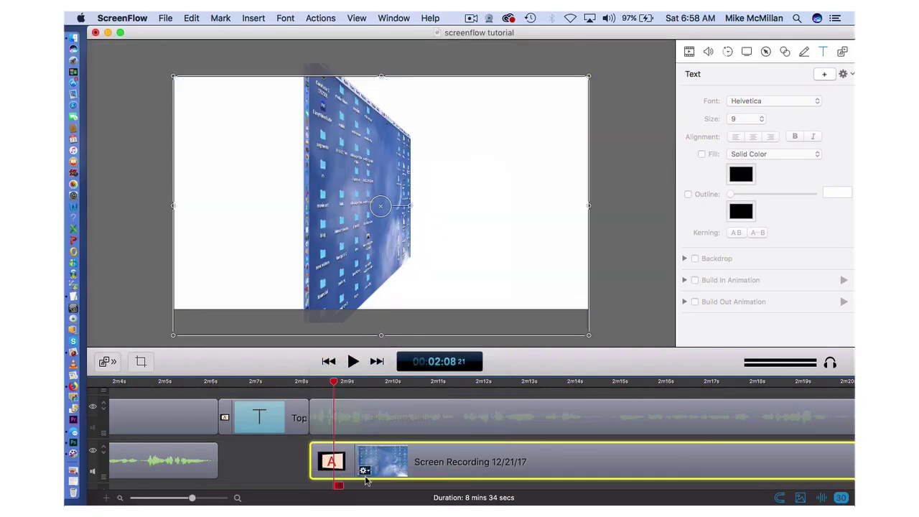
- Play the starting transition of the Screen Recording 12/21/17 clip from 00:02:07 25
click(294, 383)
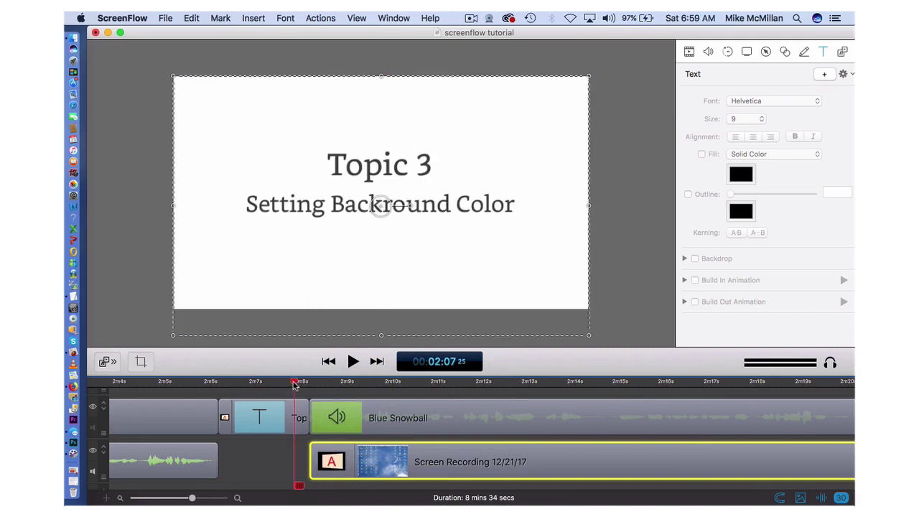
key(space)
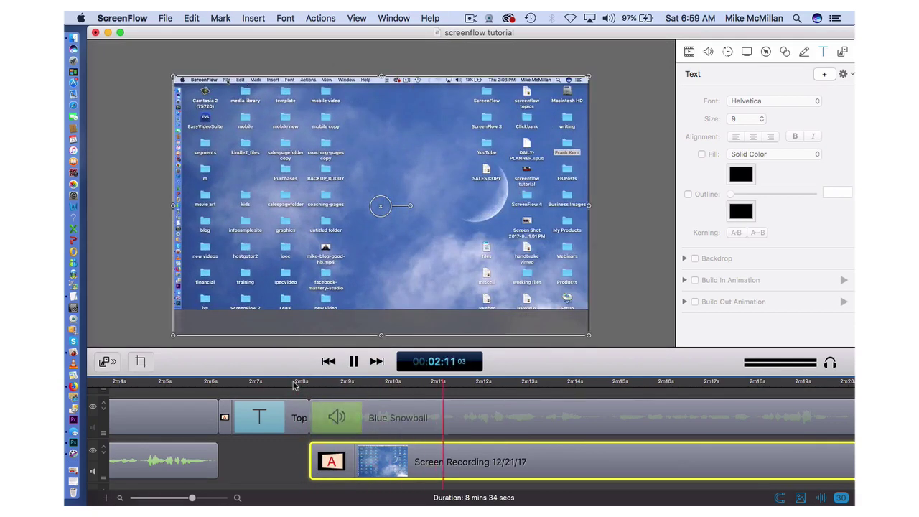
key(space)
- Change the clip's starting transition to Crosshair and play it from just before the clip begins
click(323, 470)
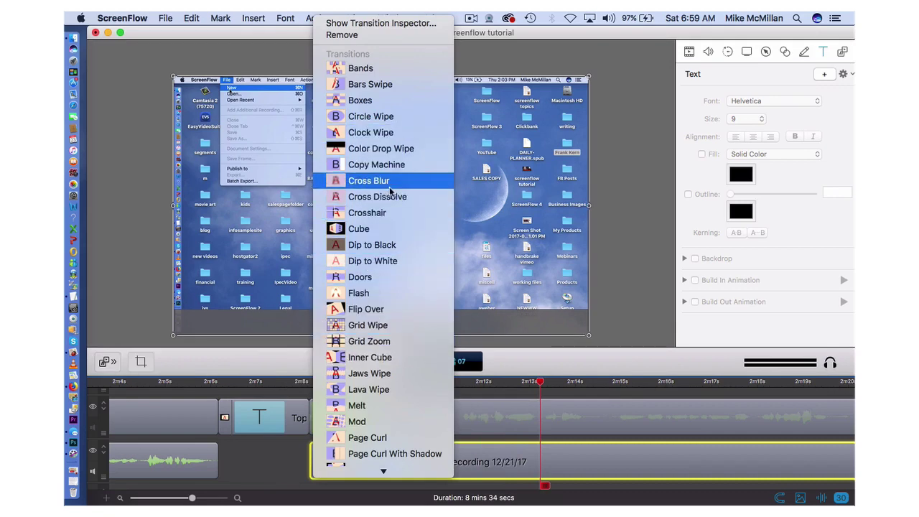
click(385, 215)
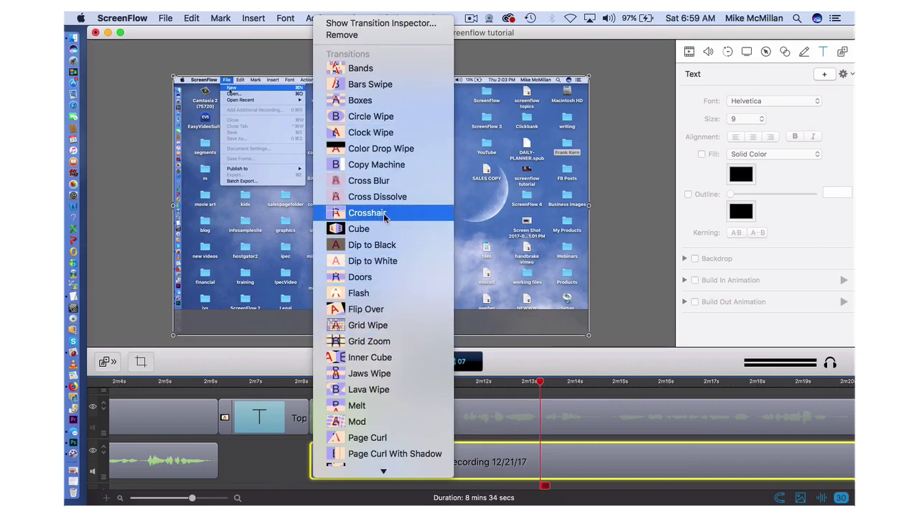
click(297, 388)
key(space)
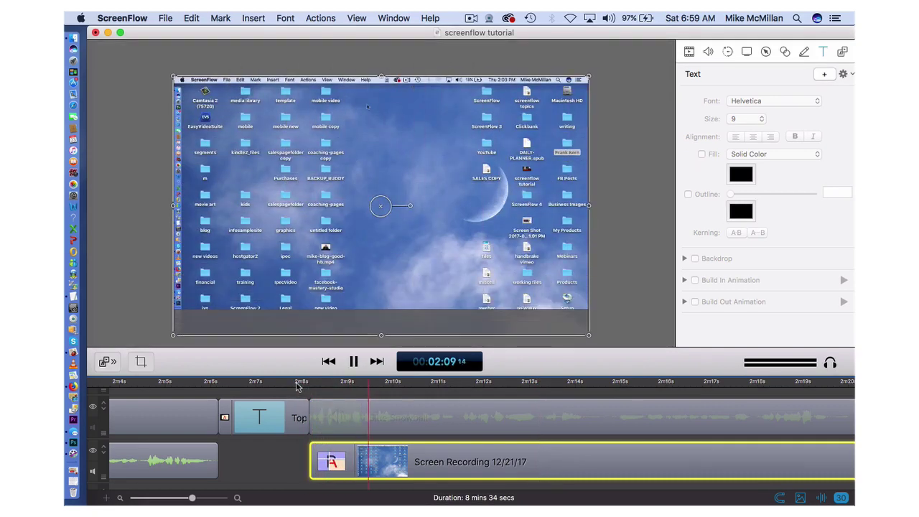
key(space)
- Change the clip's starting transition to Plane and preview it from just before the clip begins
click(319, 470)
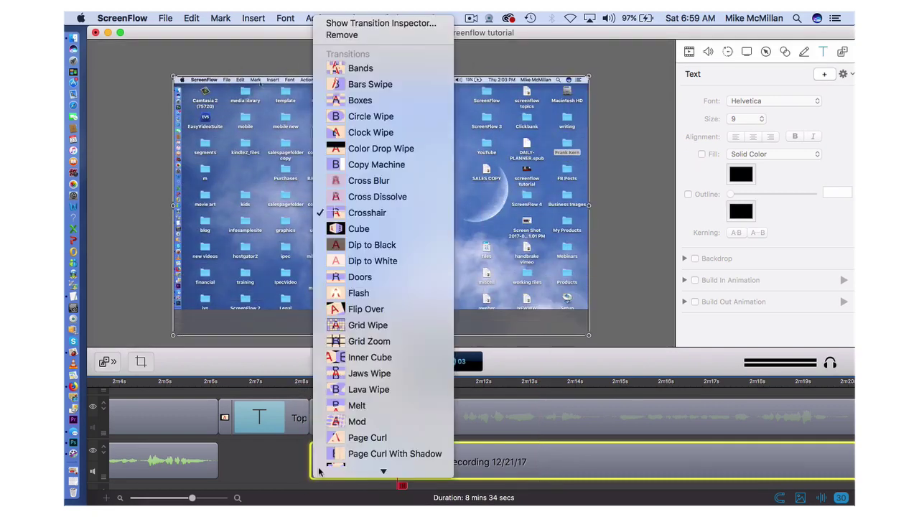
scroll(346, 442, down, 5)
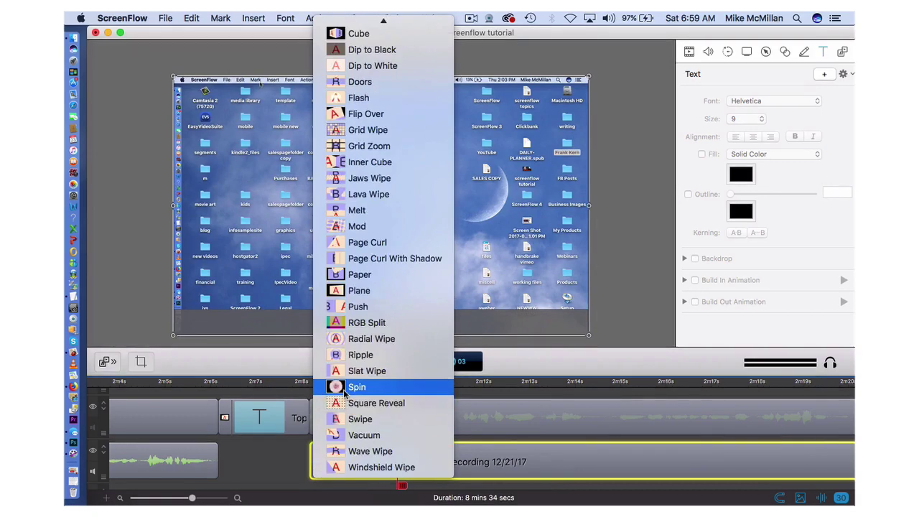
click(363, 291)
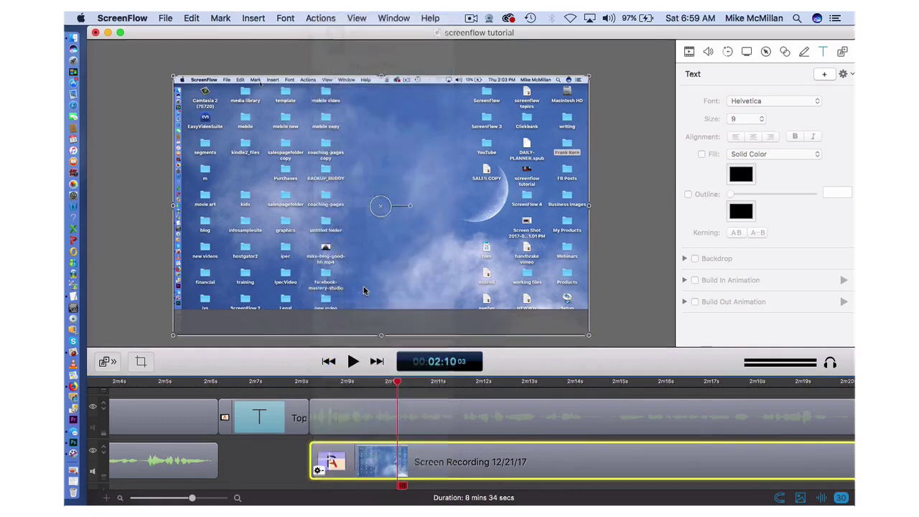
click(289, 384)
key(space)
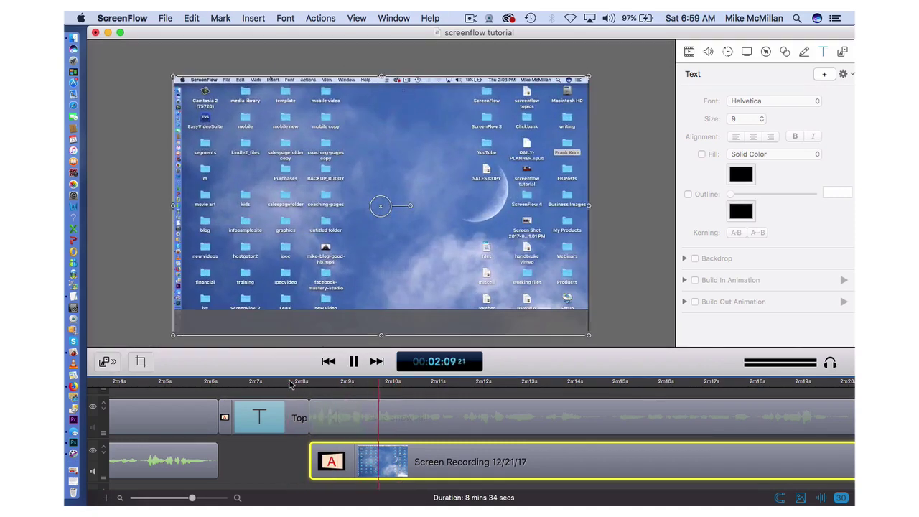
key(space)
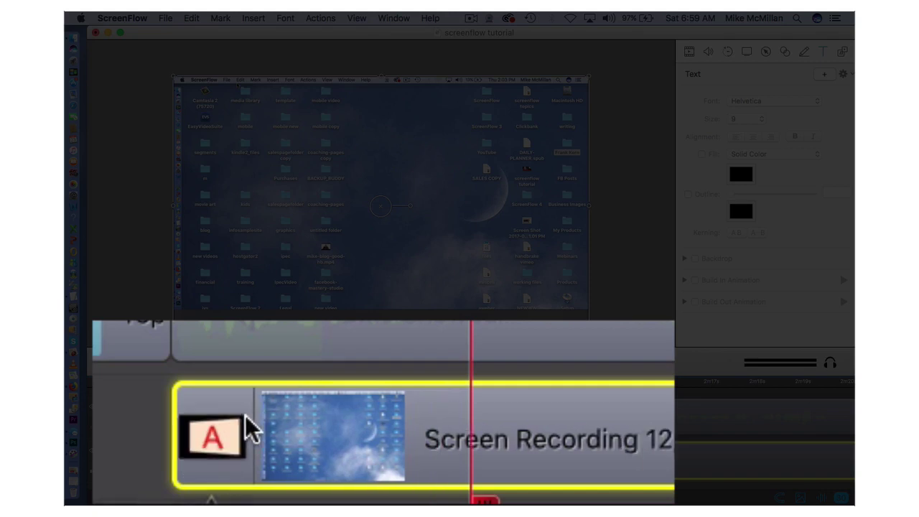
- Shorten the clip's starting transition to about half its length, and remove the transition
drag(215, 428, 239, 437)
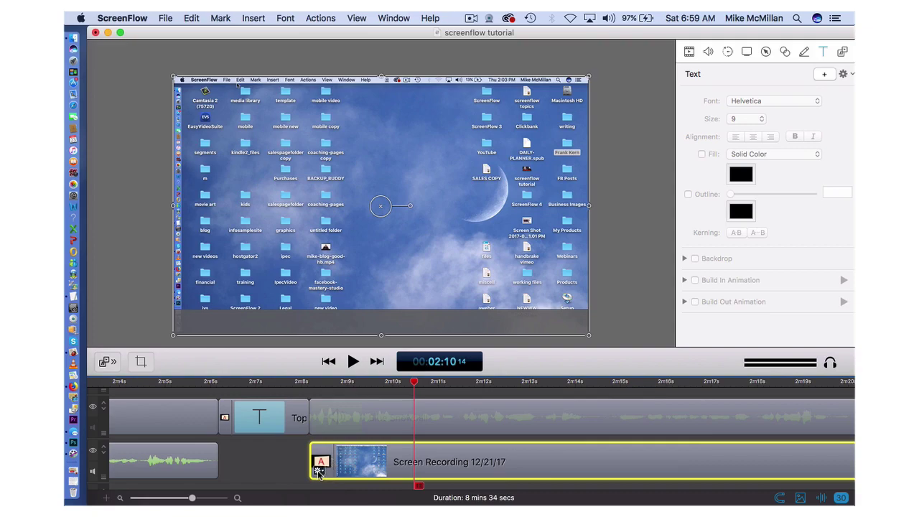
click(319, 472)
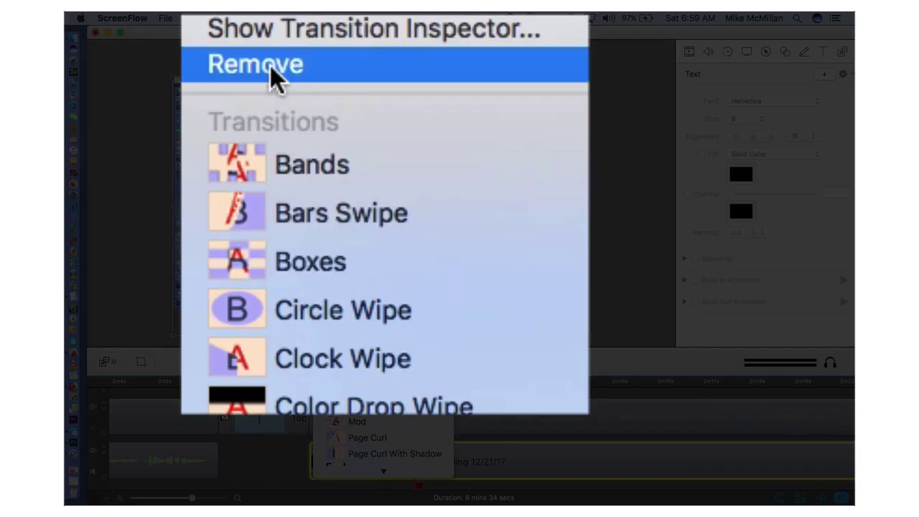
click(273, 79)
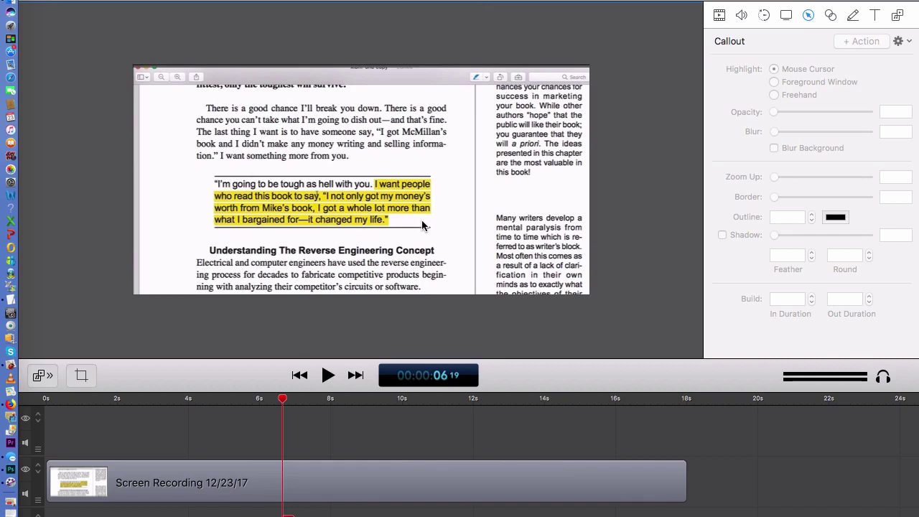
- Add a callout to the Screen Recording 12/23/17 clip at 00:00:04 03
drag(283, 399, 192, 399)
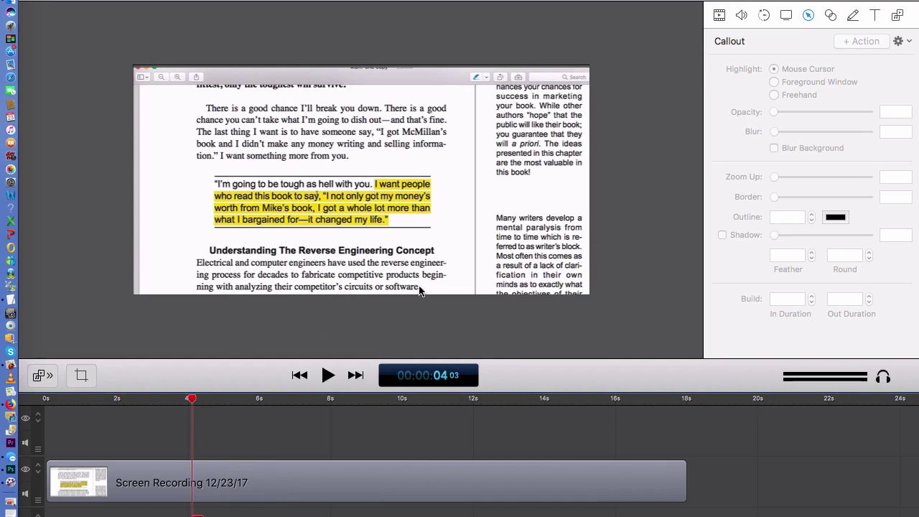
click(596, 485)
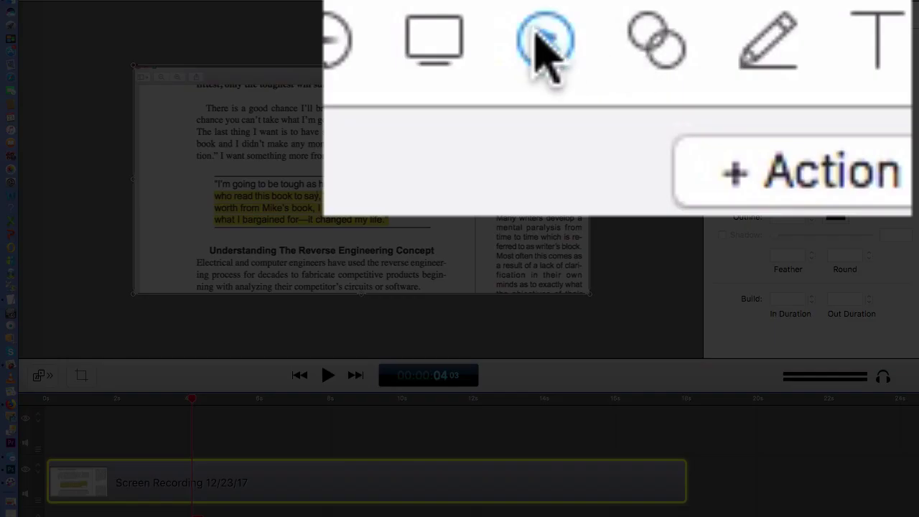
click(799, 180)
click(619, 366)
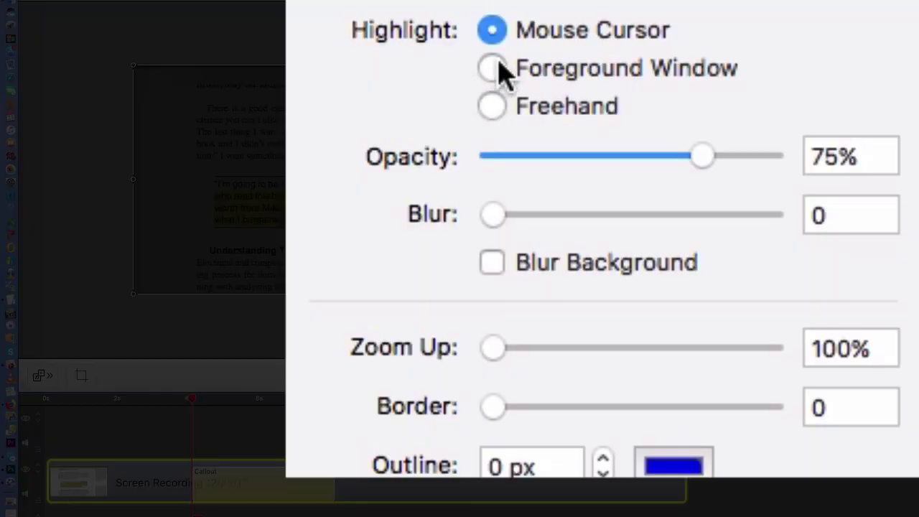
- Set the callout highlight to Freehand and draw a rectangle around the quoted passage with the yellow marking
click(774, 82)
click(493, 108)
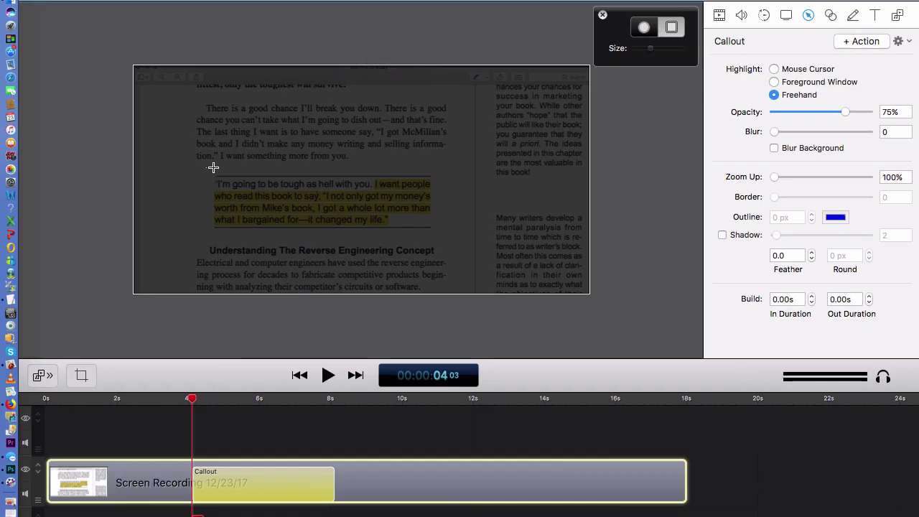
mouse_move(206, 168)
mouse_down()
mouse_move(421, 209)
mouse_move(439, 234)
mouse_up()
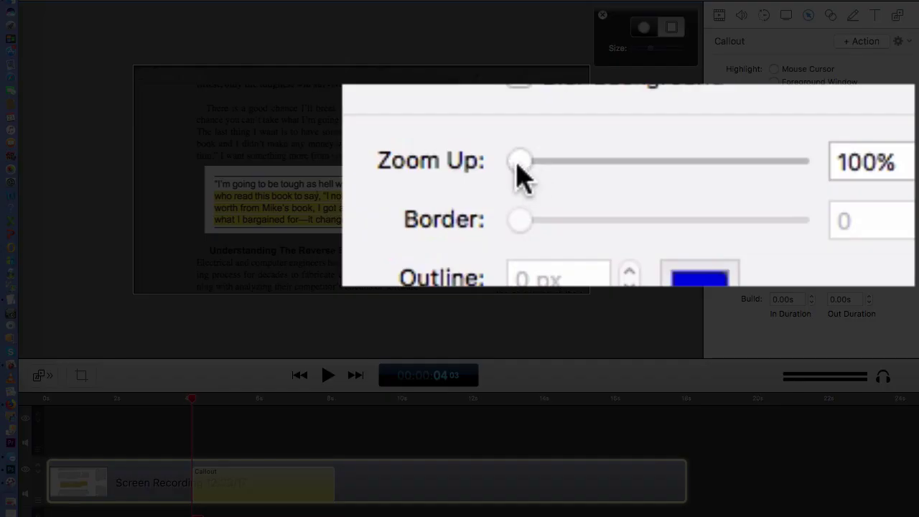
- Set the callout's Zoom Up to 196% and deselect the clip
drag(774, 177, 796, 178)
drag(583, 168, 585, 165)
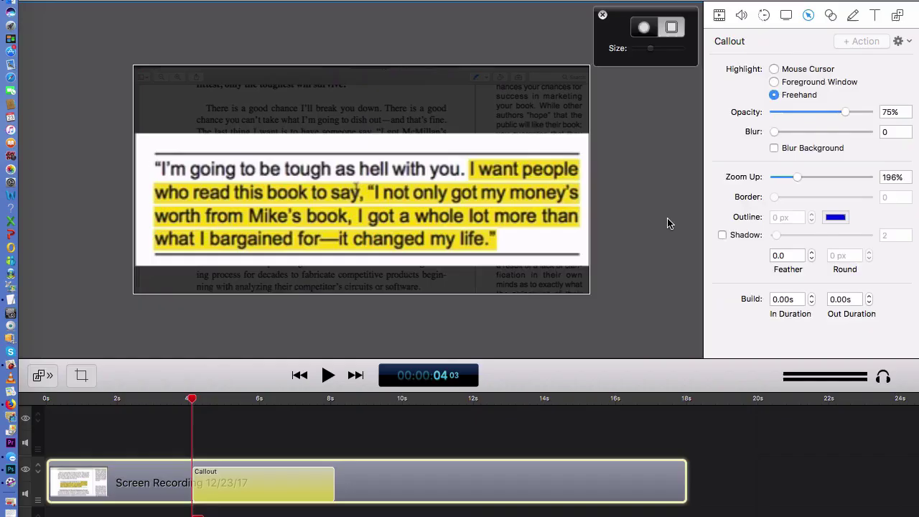
click(674, 251)
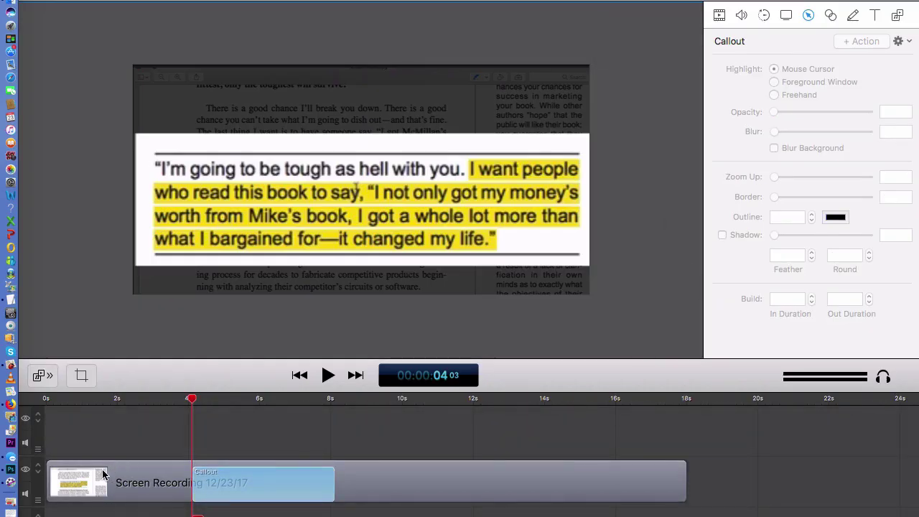
- Play the clip from about the 2-second mark through the end of the callout
click(126, 400)
key(space)
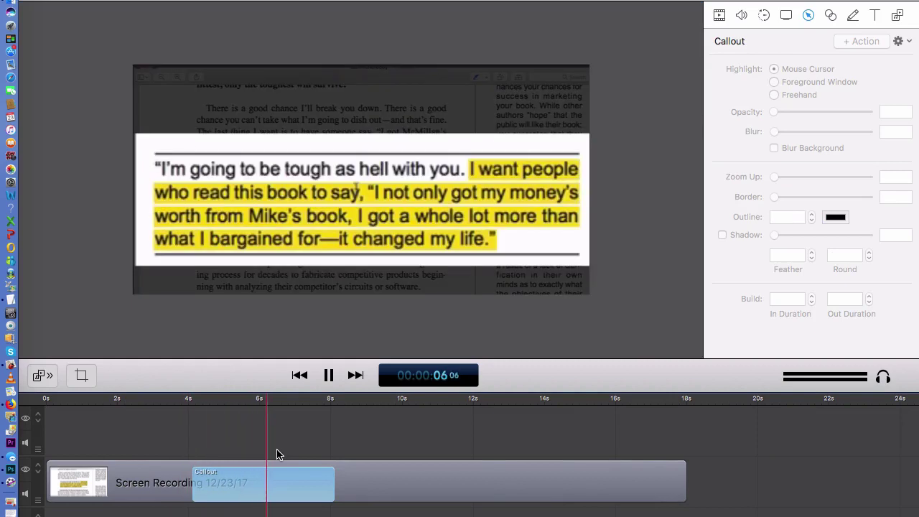
key(space)
- Shorten and shift the callout on the timeline so it runs from about 3.7 to 6.5 seconds
drag(310, 487, 280, 479)
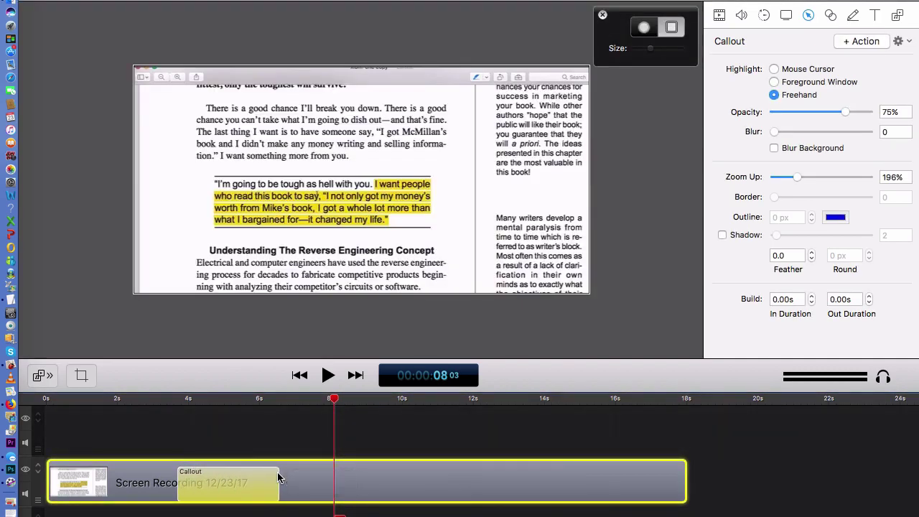
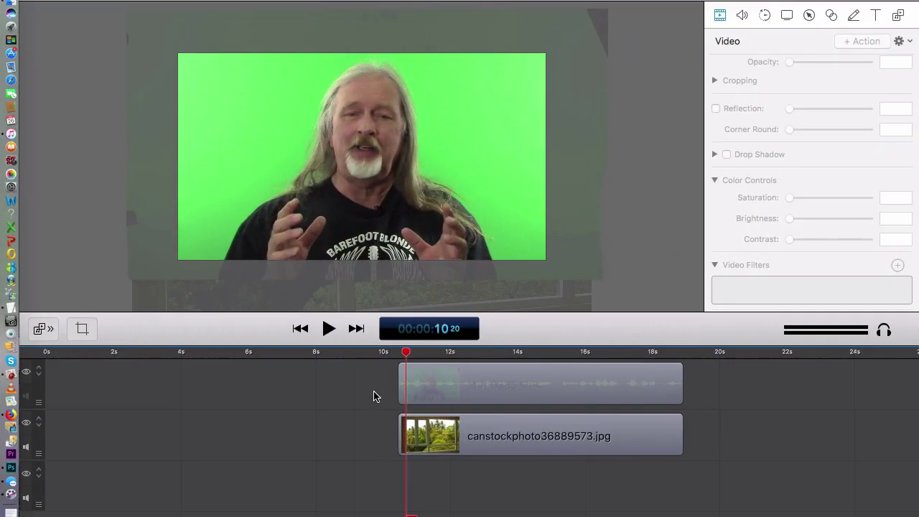
- Shift the canstockphoto36889573.jpg clip earlier to preview it alone, and return it to align with the start of MVI_0385.MP4
key(space)
key(space)
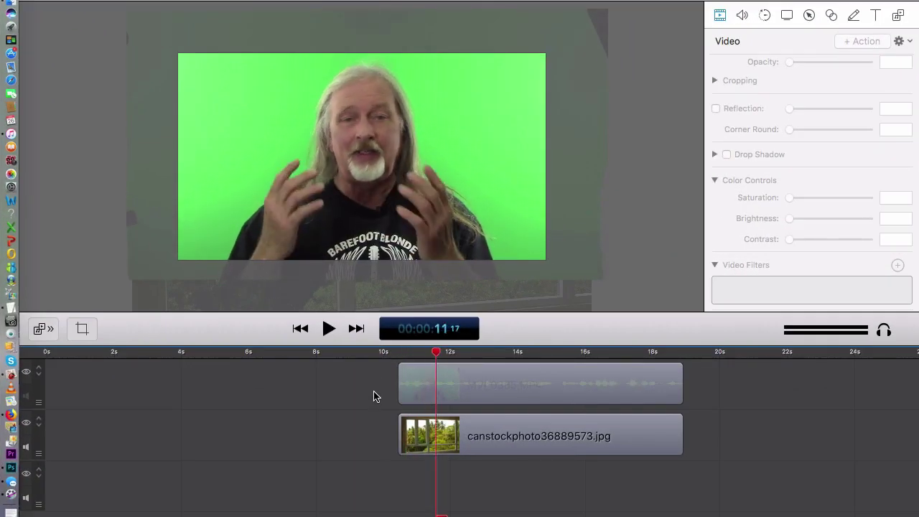
drag(447, 437, 374, 437)
click(360, 353)
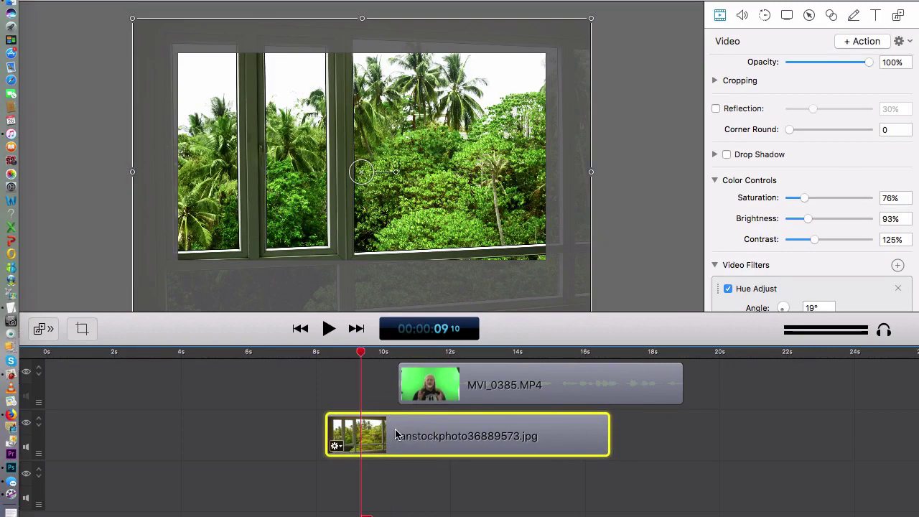
drag(393, 436, 464, 434)
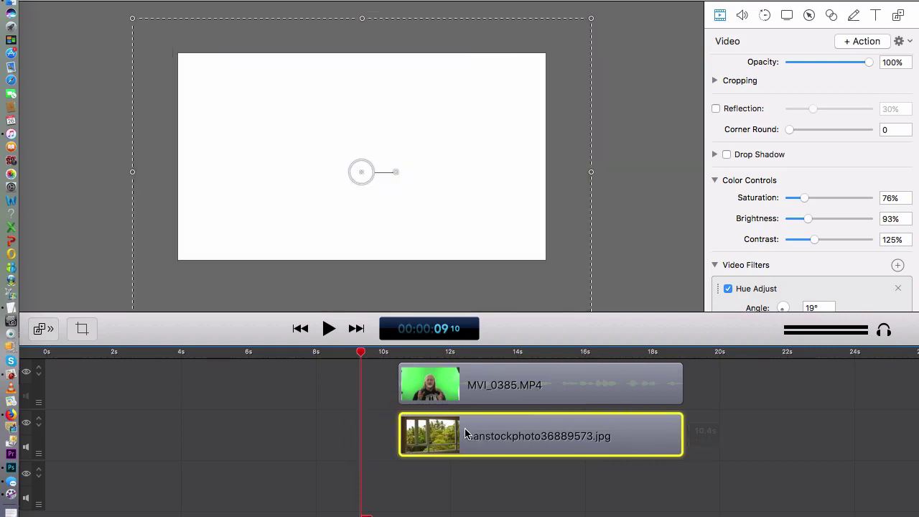
- Play the green-screen clip from just before its start until about 12 seconds
click(390, 356)
key(space)
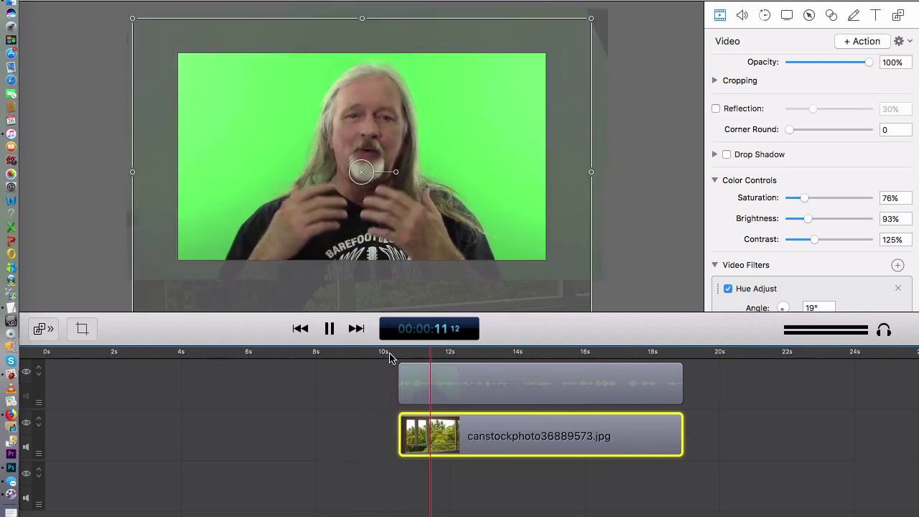
key(space)
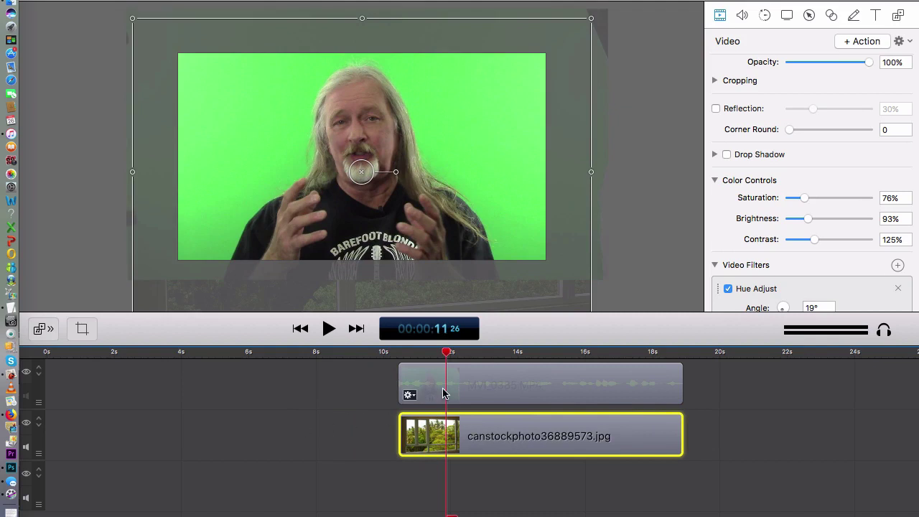
- Add the Chroma Key video filter to the MVI_0385.MP4 green-screen clip and deselect it
click(487, 379)
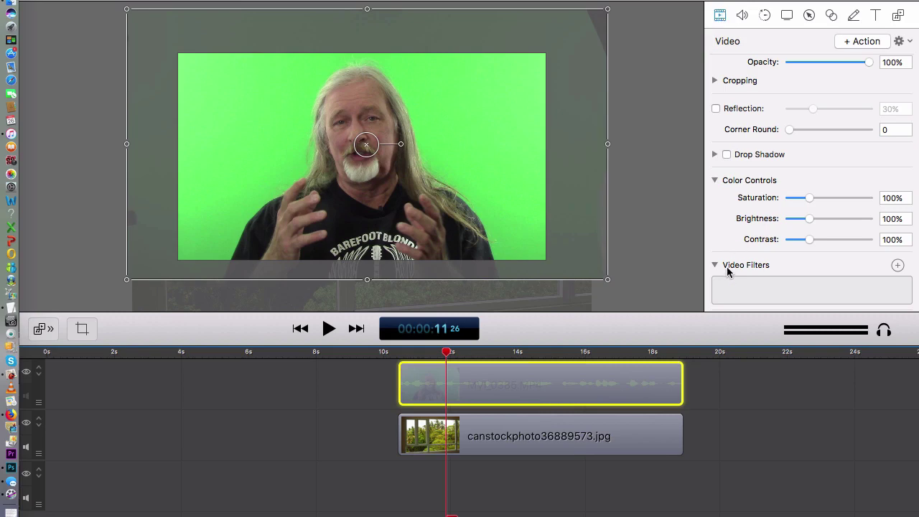
click(898, 266)
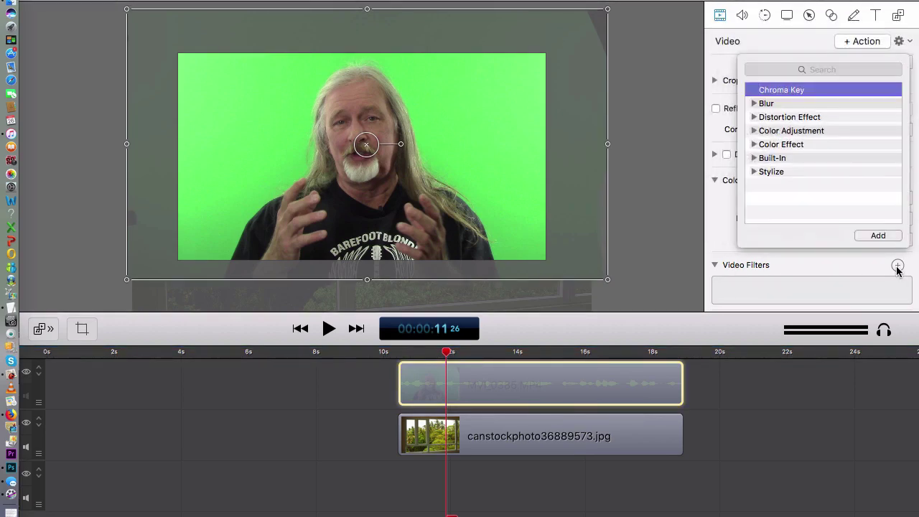
double_click(803, 91)
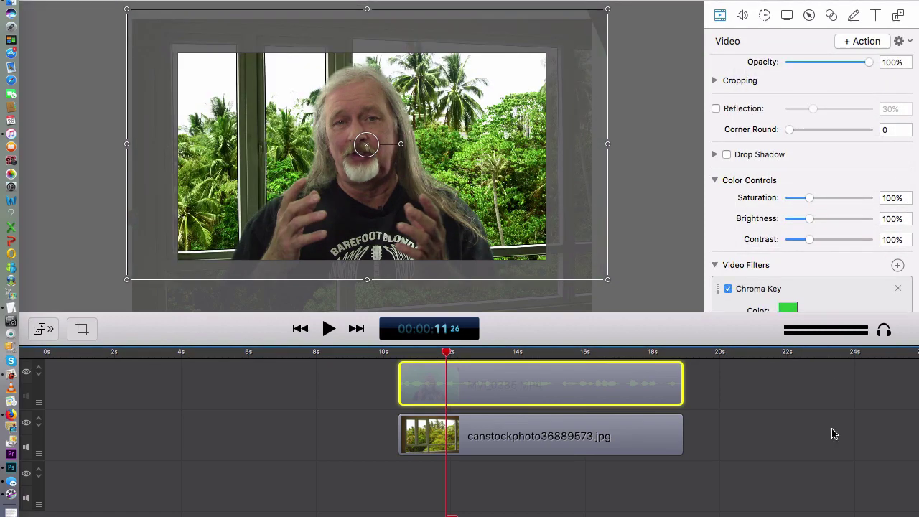
click(783, 456)
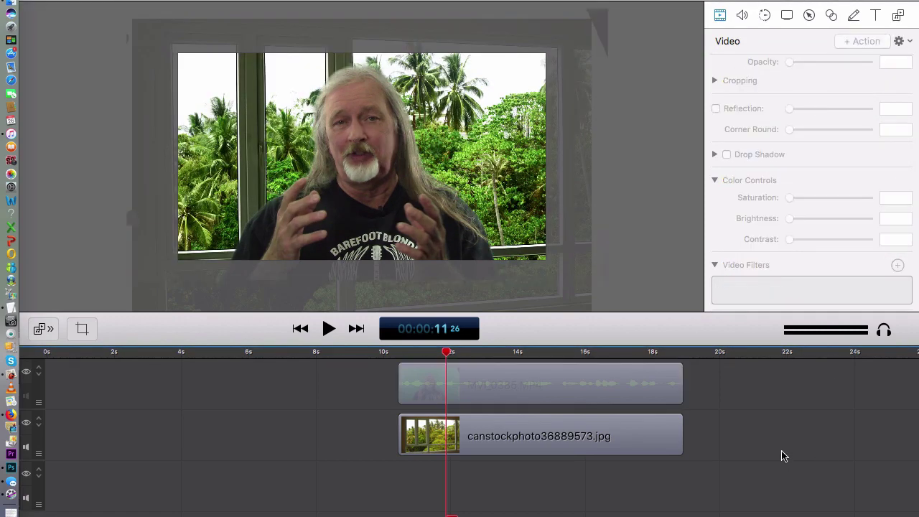
- Play the keyed clip over its background from about 11 to 16 seconds
click(423, 352)
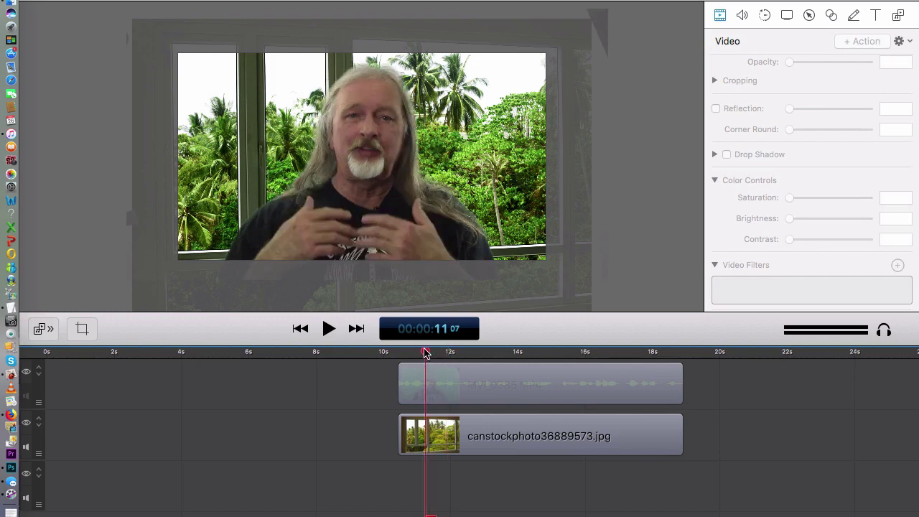
key(space)
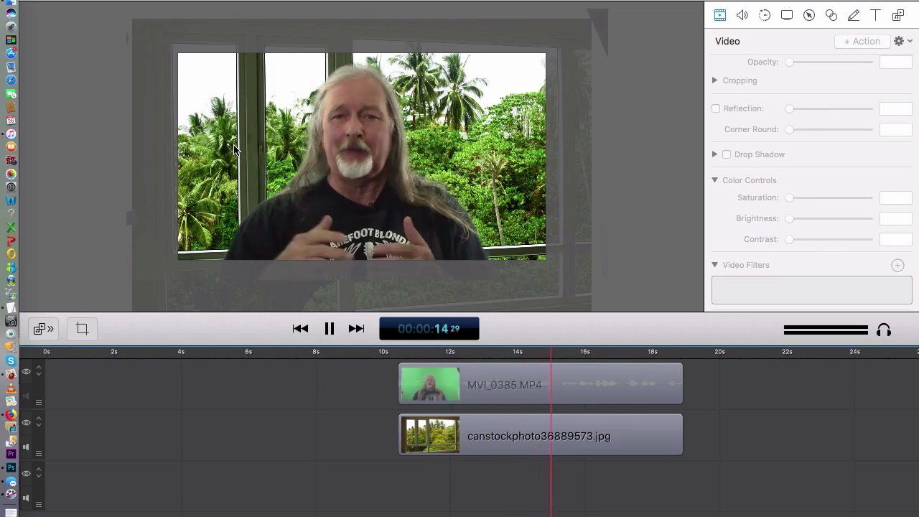
key(space)
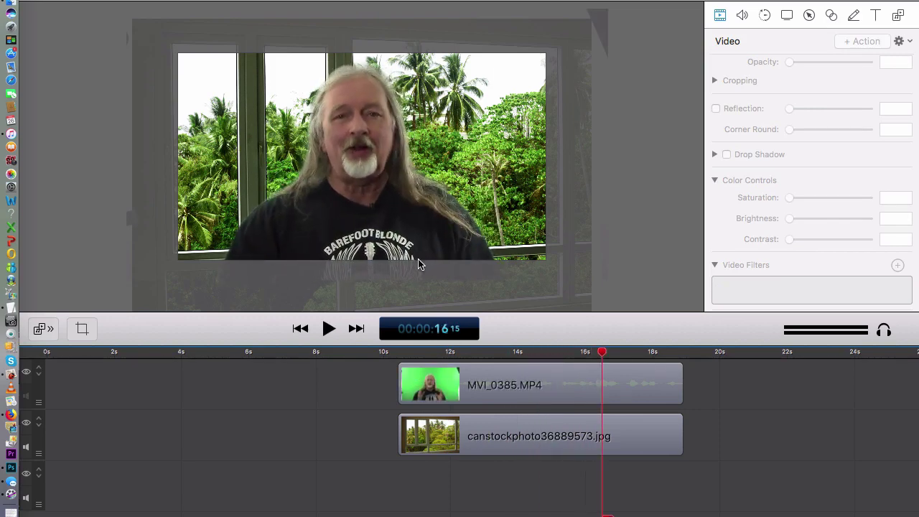
- Slide the background image ahead of the keyed video to view it alone, and move it back to align with MVI_0385.MP4
drag(509, 441, 375, 435)
click(352, 354)
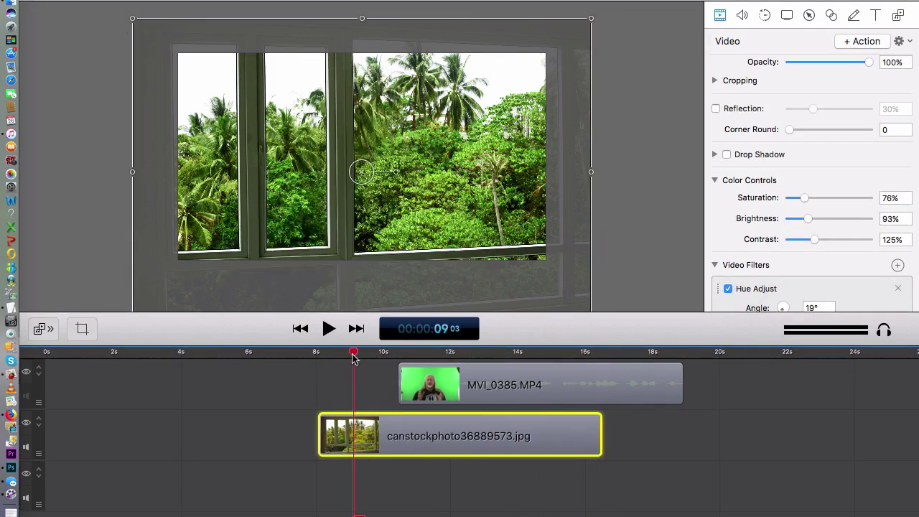
drag(431, 431, 510, 428)
- Play the composite of the keyed video and background from about 12 to 14 seconds
click(453, 353)
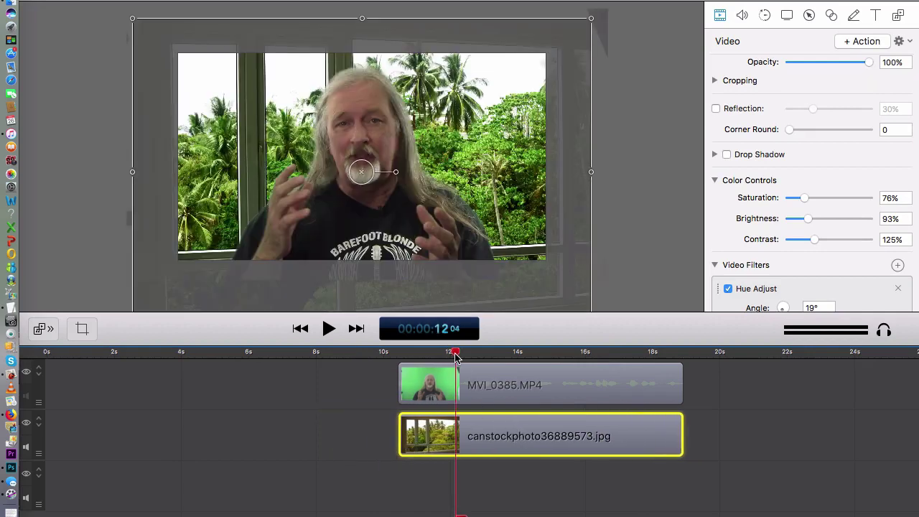
key(space)
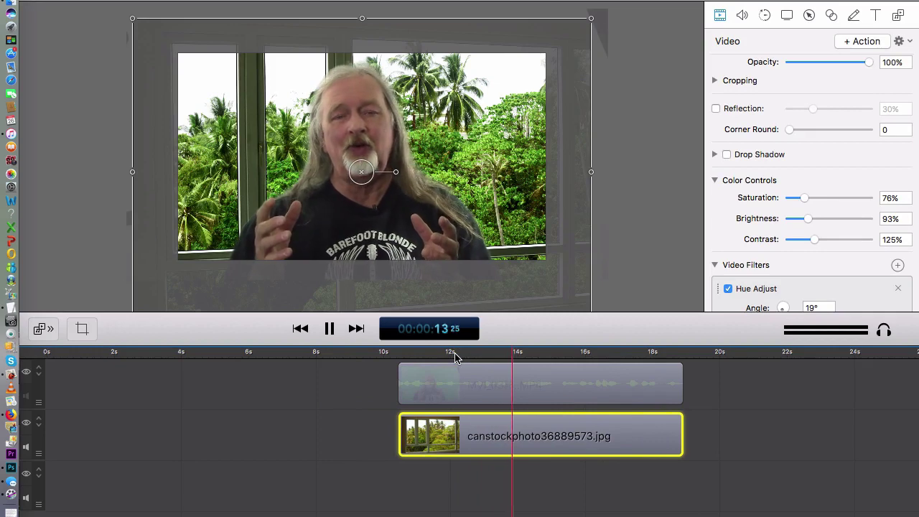
key(space)
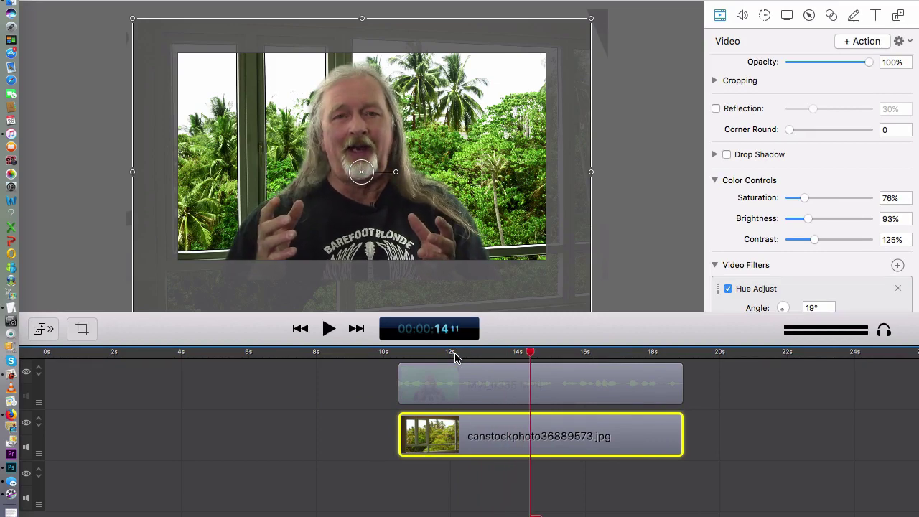
- Play the longer keyed clip from about 20 to 26 seconds, listening to its audio
click(660, 219)
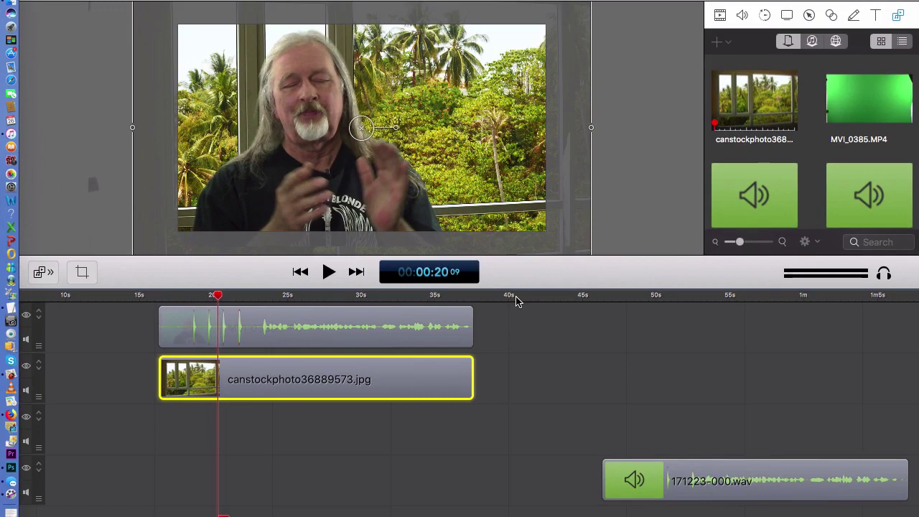
key(space)
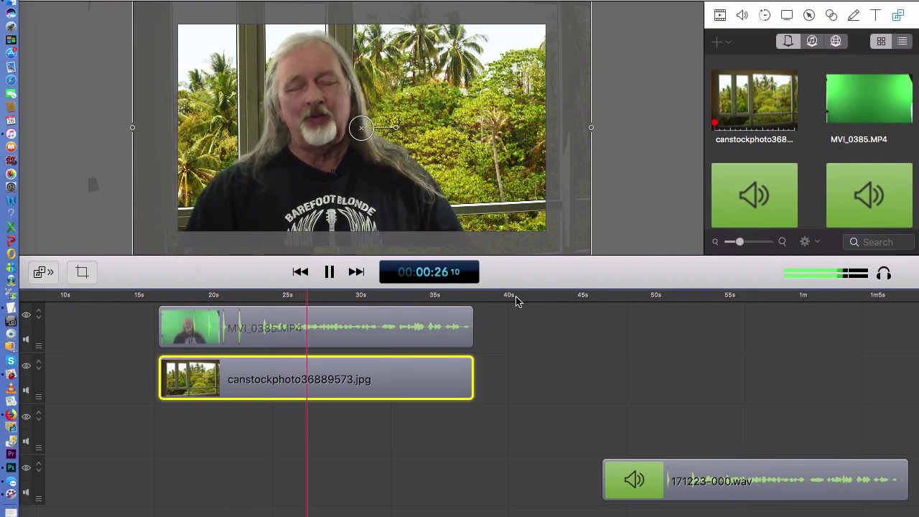
key(space)
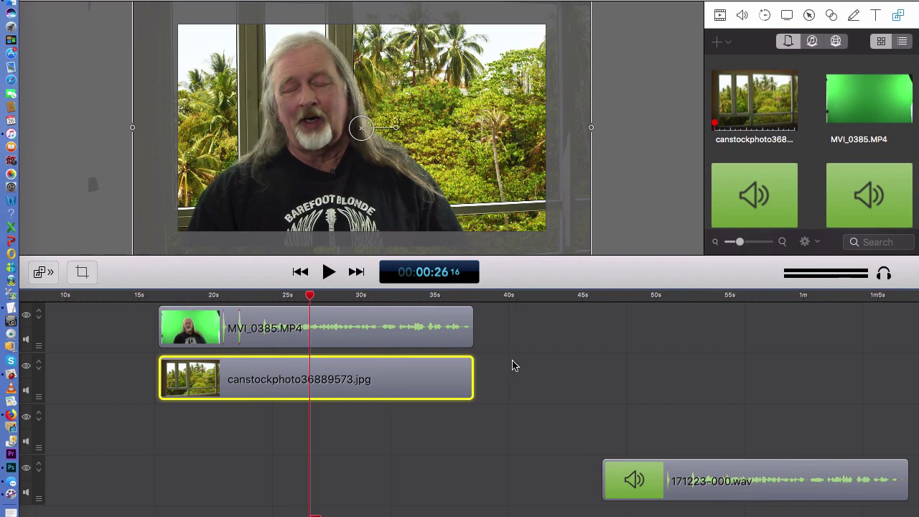
- Move the canstockphoto36889573.jpg background out from under MVI_0385.MP4 so it starts at about 46 seconds on its track
scroll(395, 395, up, 5)
scroll(397, 398, down, 2)
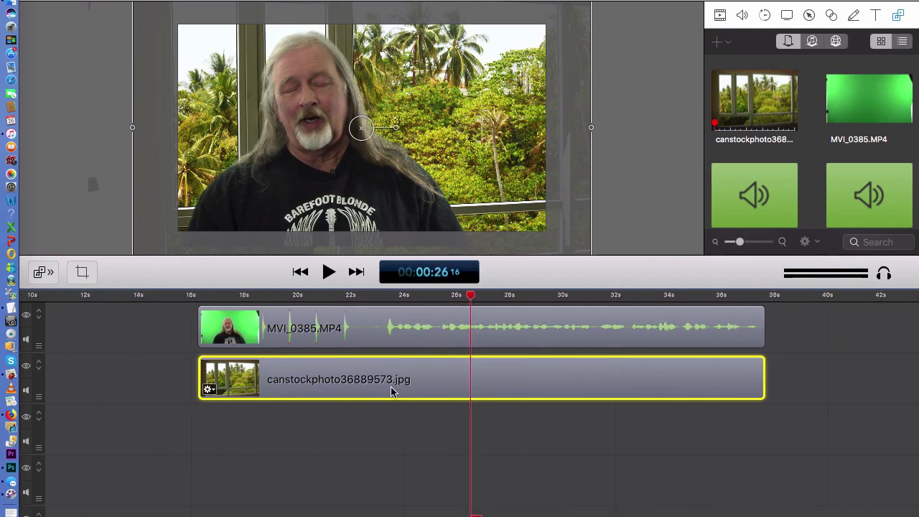
drag(394, 388, 917, 386)
scroll(683, 370, down, 3)
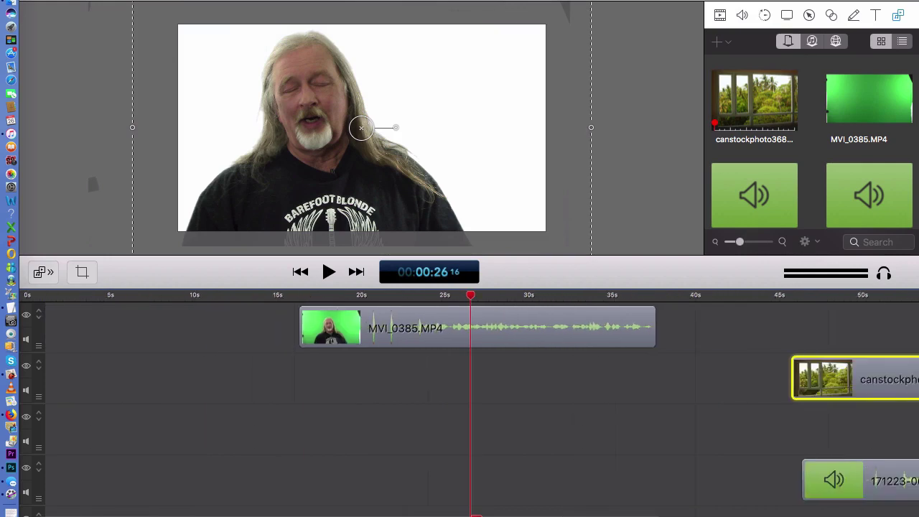
drag(683, 371, 689, 369)
- Examine the clap spikes in the MVI_0385.MP4 waveform and detach the clip's audio onto its own track
mouse_move(351, 319)
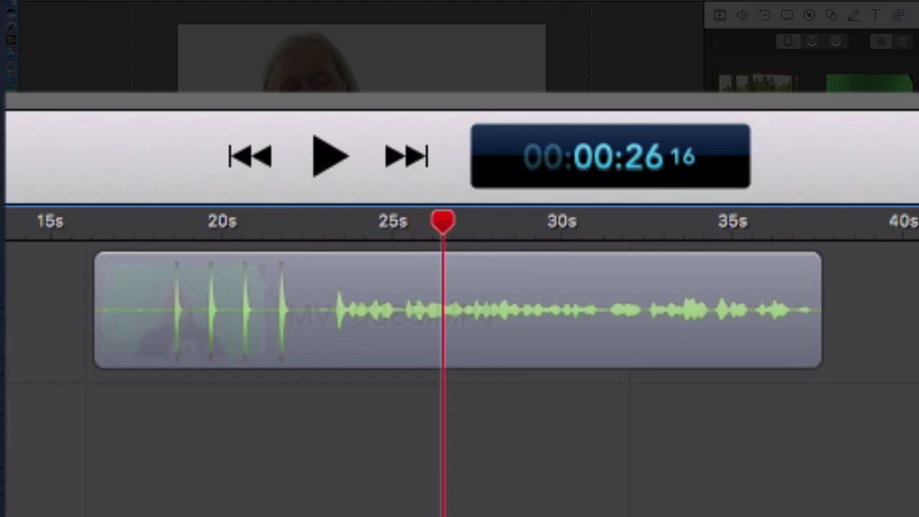
key(super+equal)
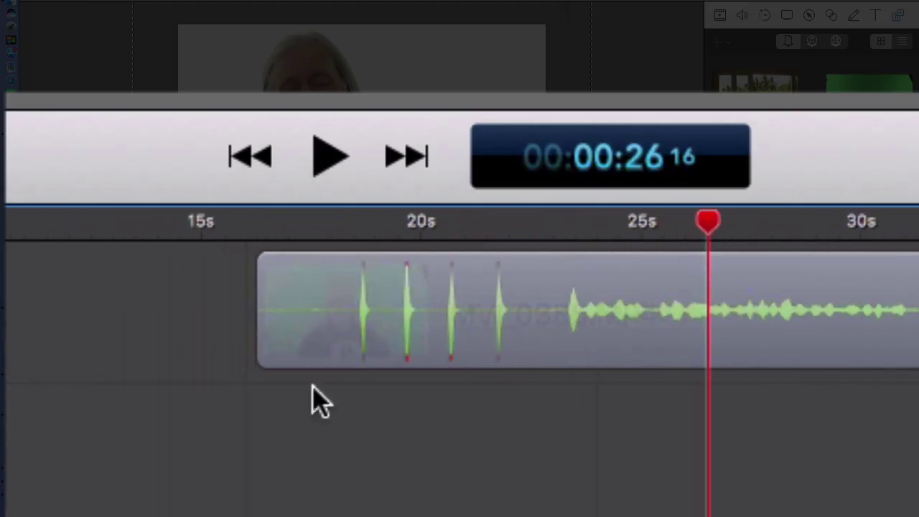
click(688, 294)
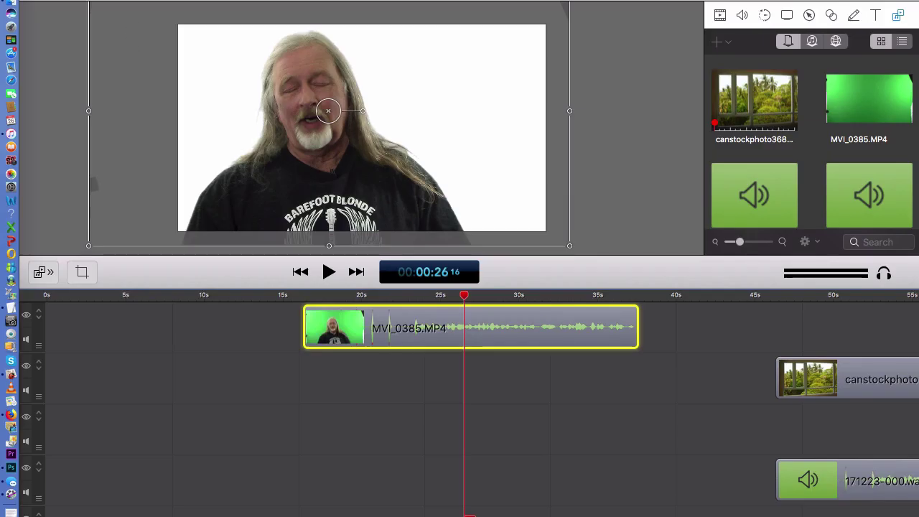
click(115, 1)
mouse_move(142, 0)
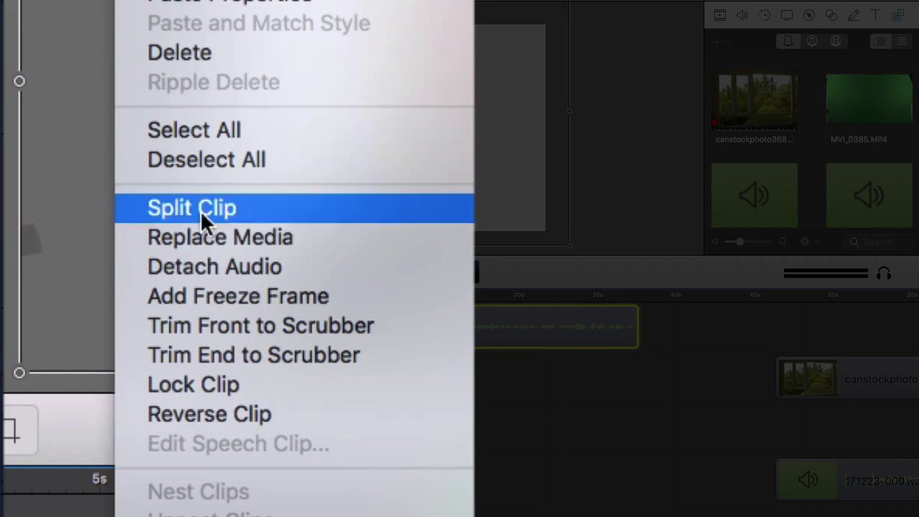
click(199, 261)
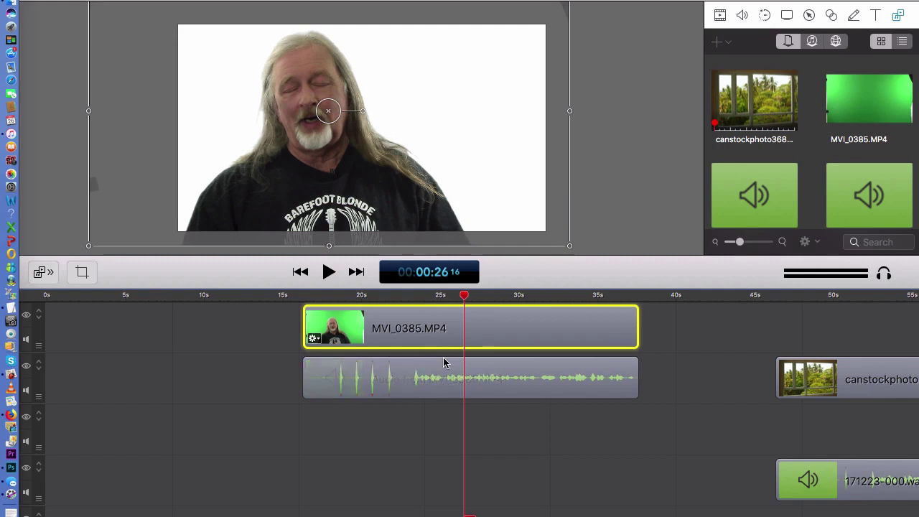
- Move 171223-000.wav to the track directly below the detached audio, aligning its start with the start of MVI_0385.MP4
click(443, 379)
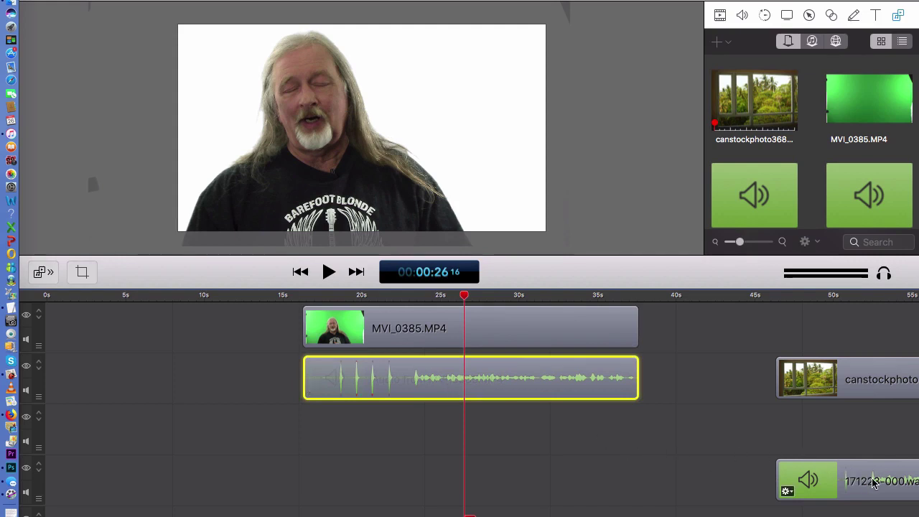
drag(873, 483, 774, 450)
click(562, 378)
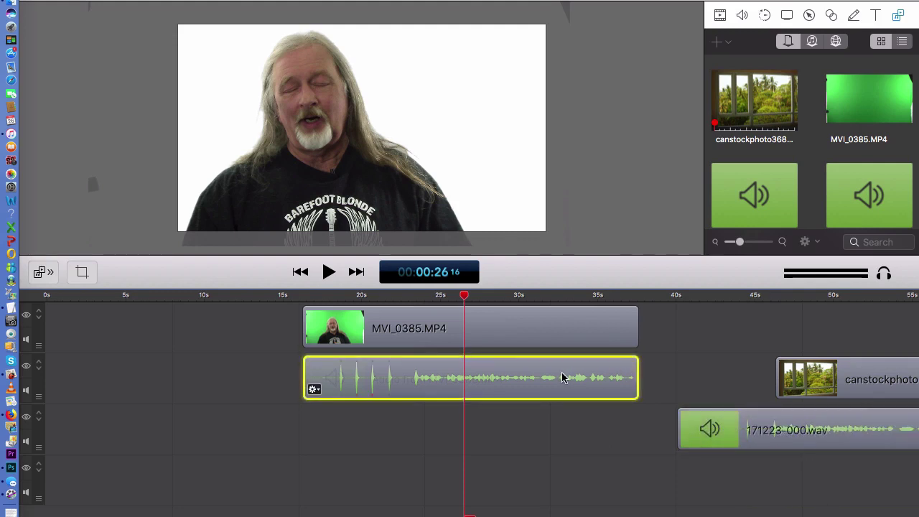
click(815, 430)
drag(815, 431, 452, 420)
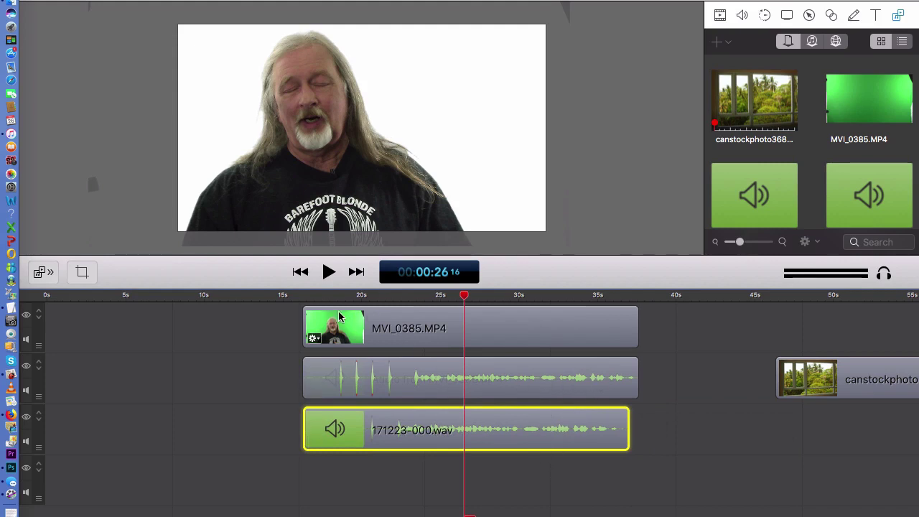
- Play both audio tracks from about 16 to 25 seconds, and select each audio clip in turn to compare their clap spikes
click(308, 297)
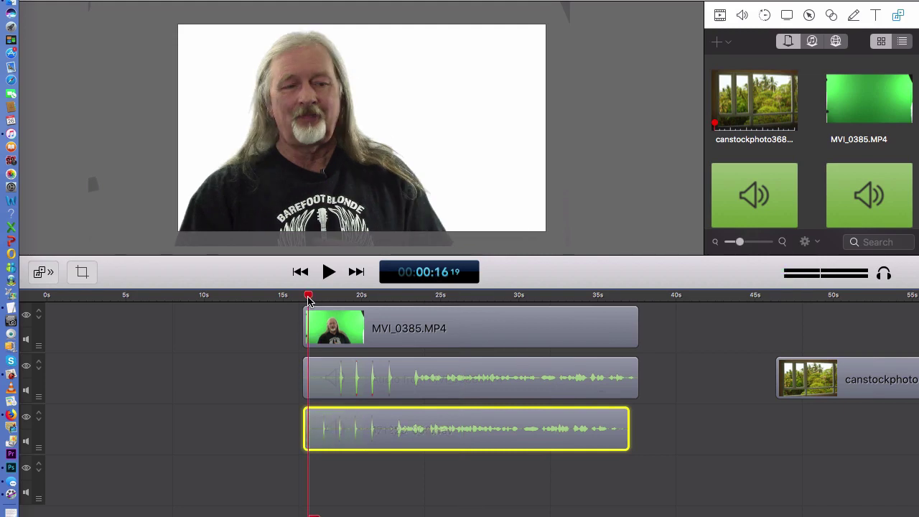
key(space)
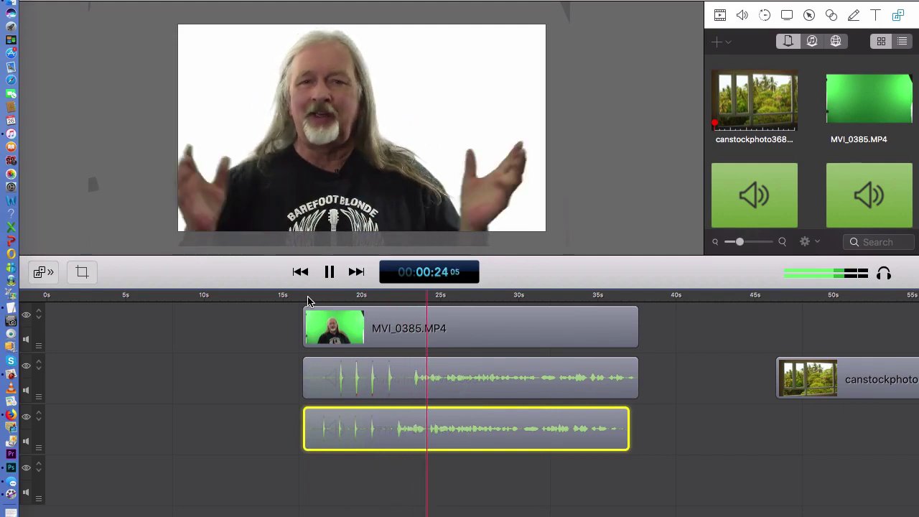
key(space)
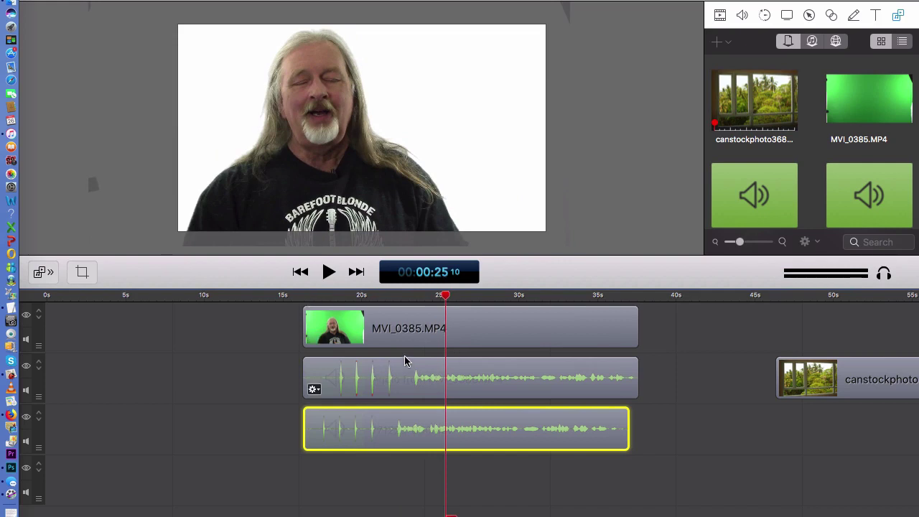
click(338, 381)
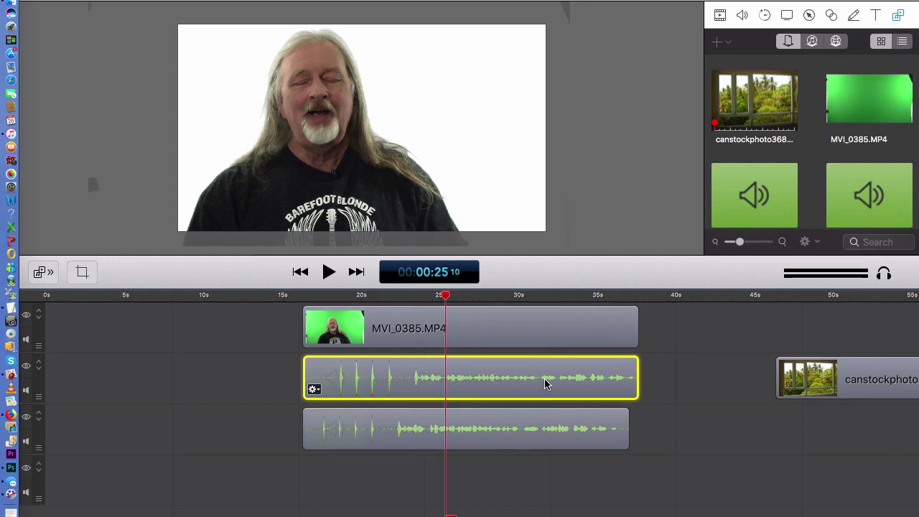
click(379, 429)
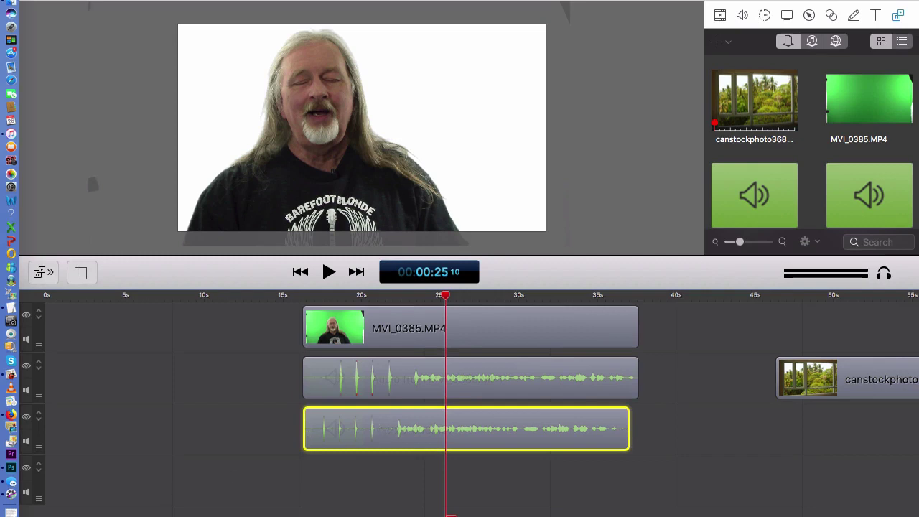
- Shift 171223-000.wav later on its track until its clap spikes line up exactly with those in the audio detached from MVI_0385.MP4
scroll(161, 453, up, 5)
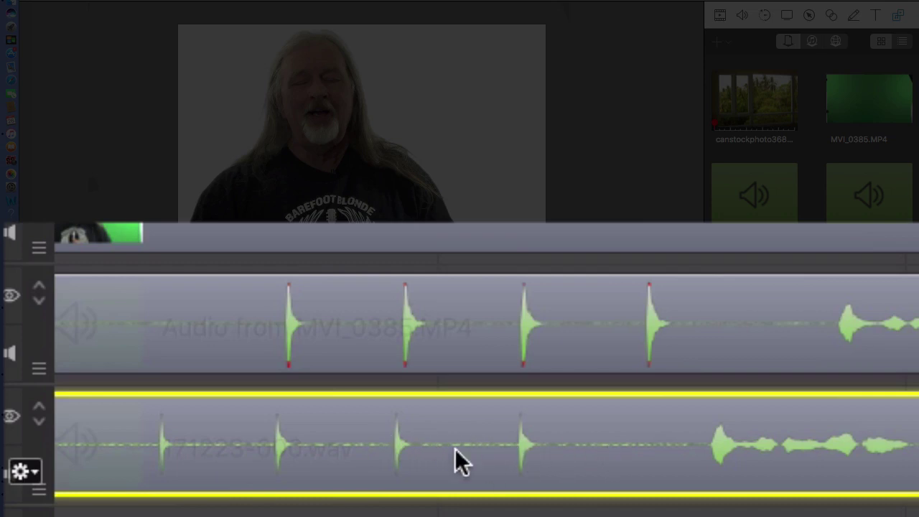
drag(311, 447, 438, 428)
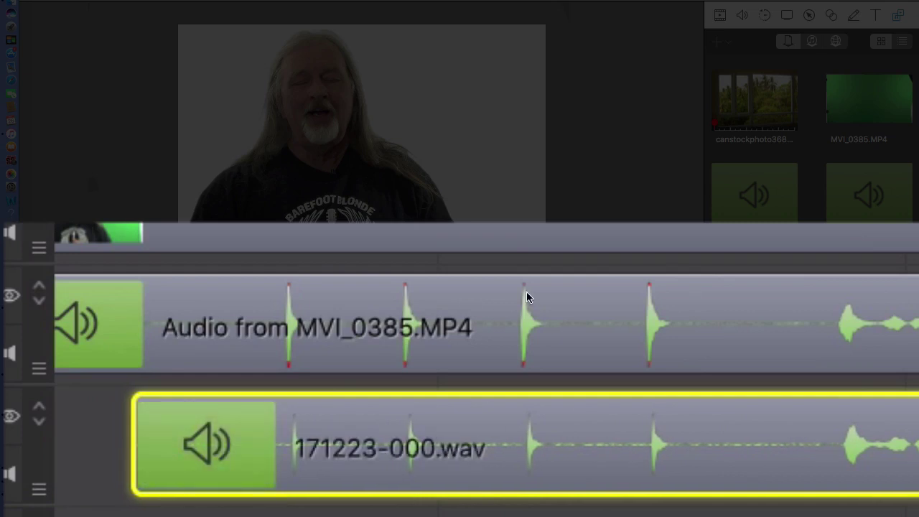
drag(895, 173, 649, 172)
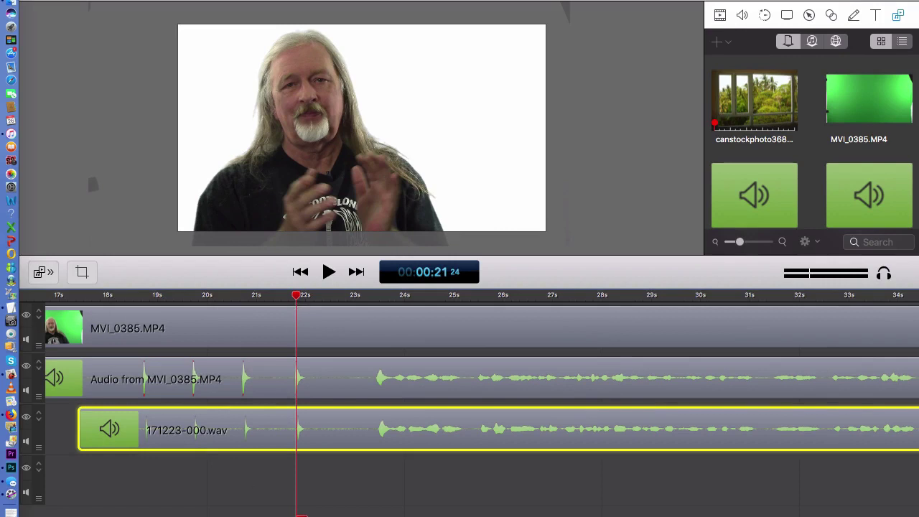
scroll(213, 402, up, 5)
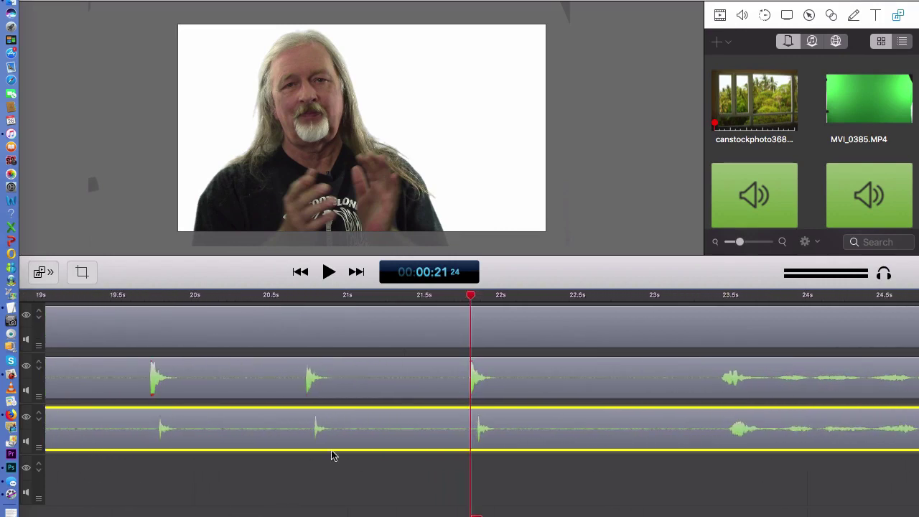
drag(495, 428, 488, 429)
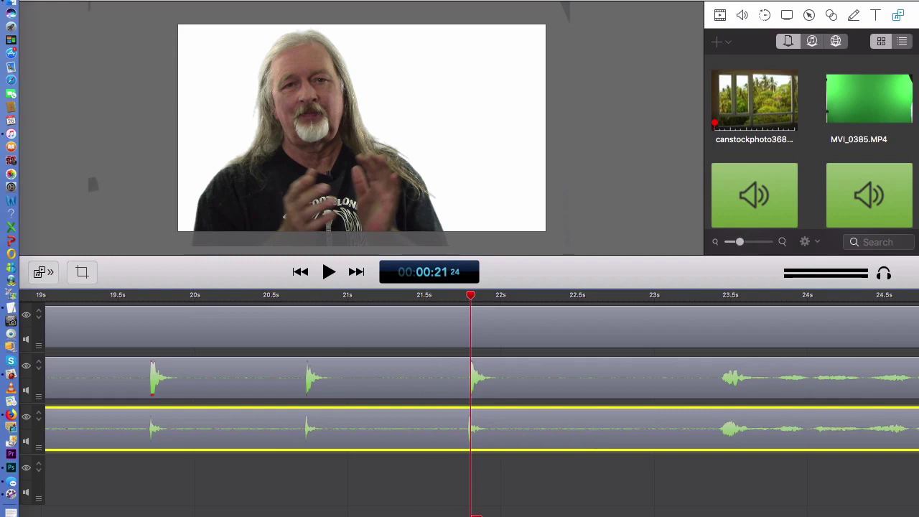
- Play the two aligned audio tracks with the video from about 20 to 26 seconds to check their sync
key(super+minus)
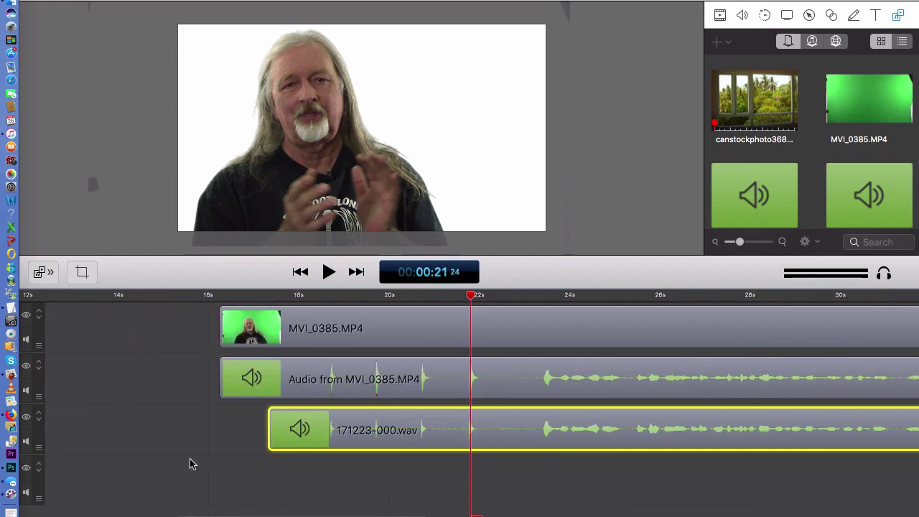
click(386, 296)
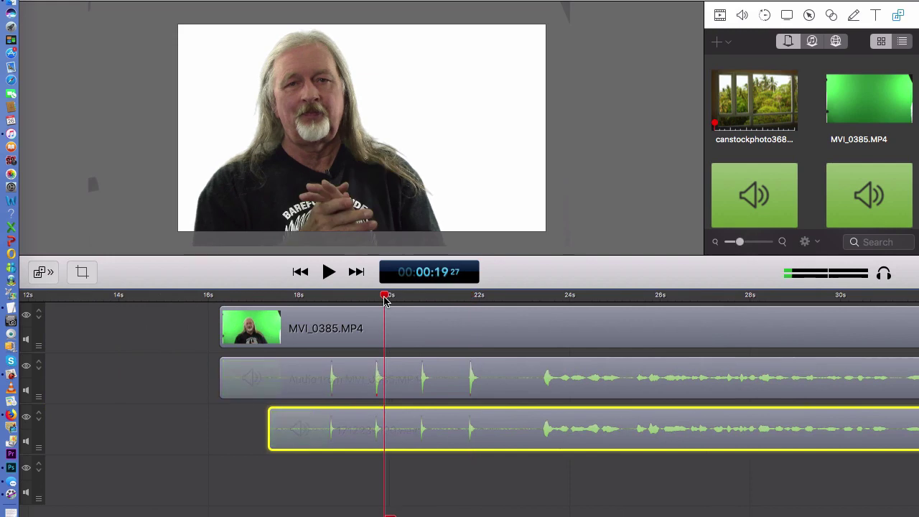
key(space)
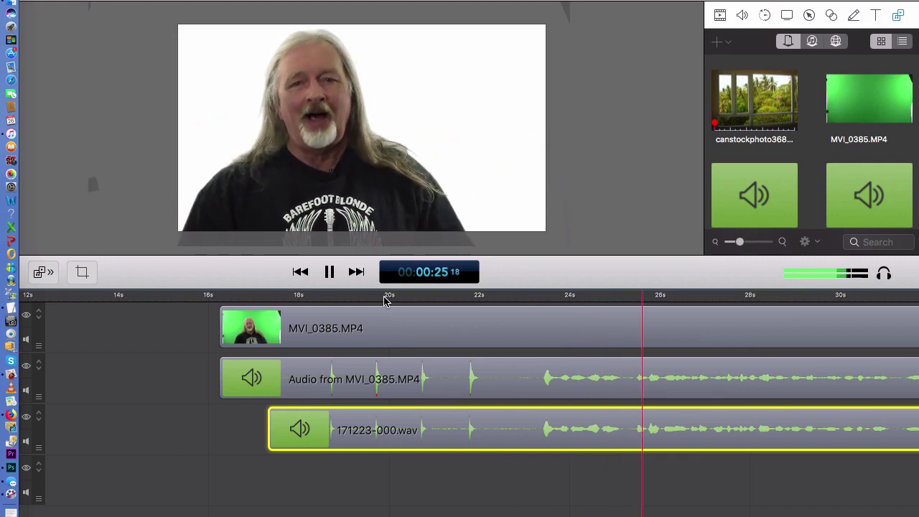
key(space)
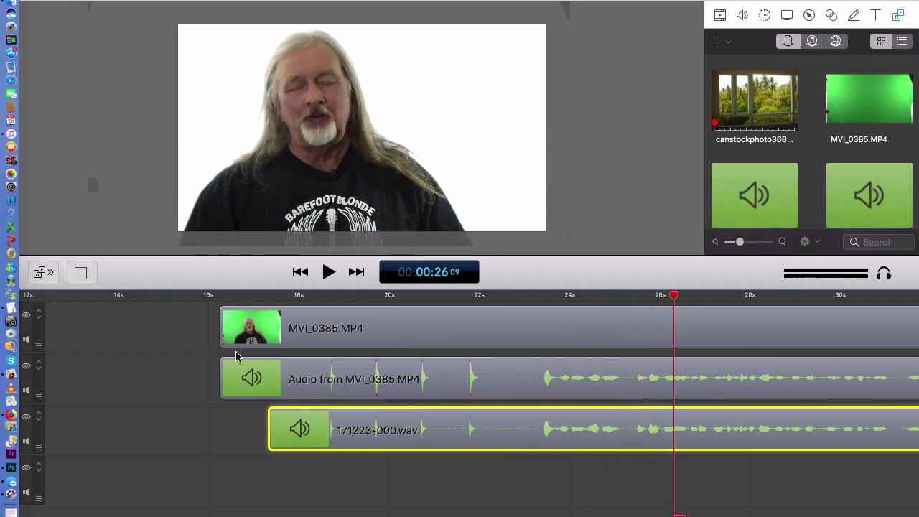
- Delete the detached MVI_0385.MP4 audio clip and play the video with only 171223-000.wav up to about 27 seconds
click(420, 382)
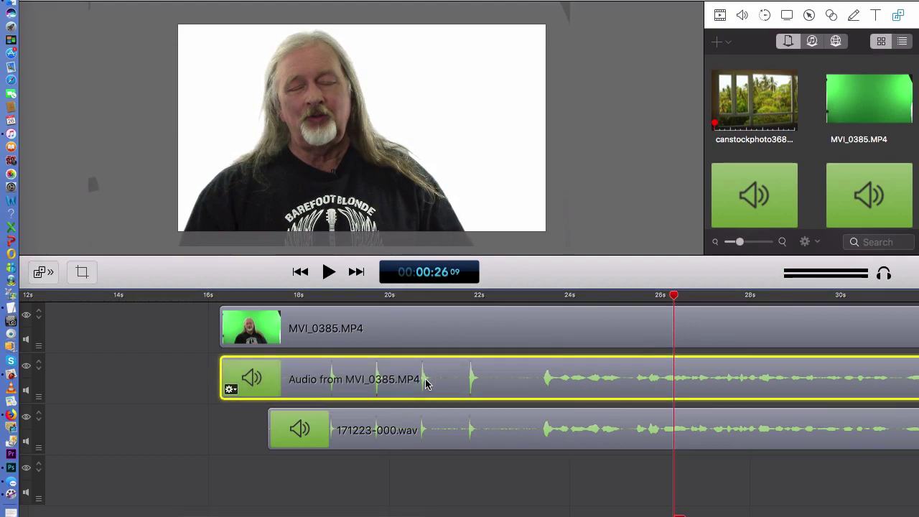
key(Delete)
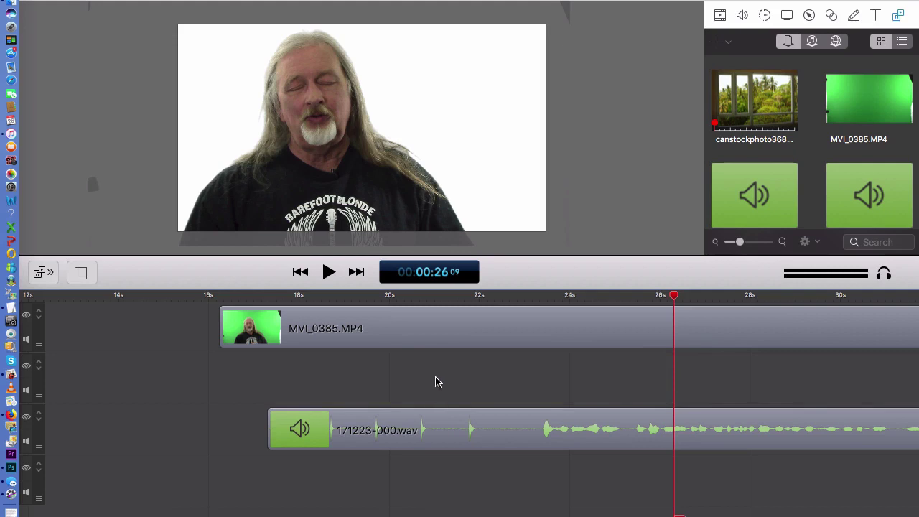
click(327, 298)
key(space)
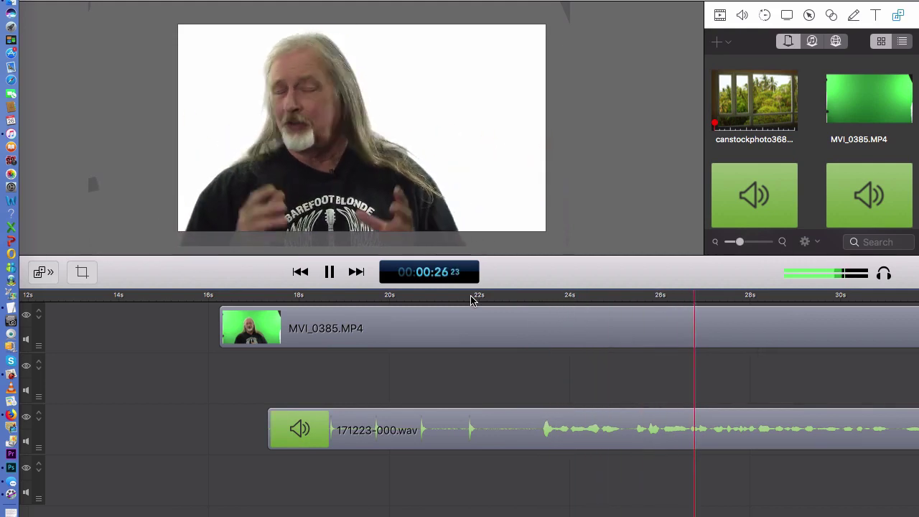
key(space)
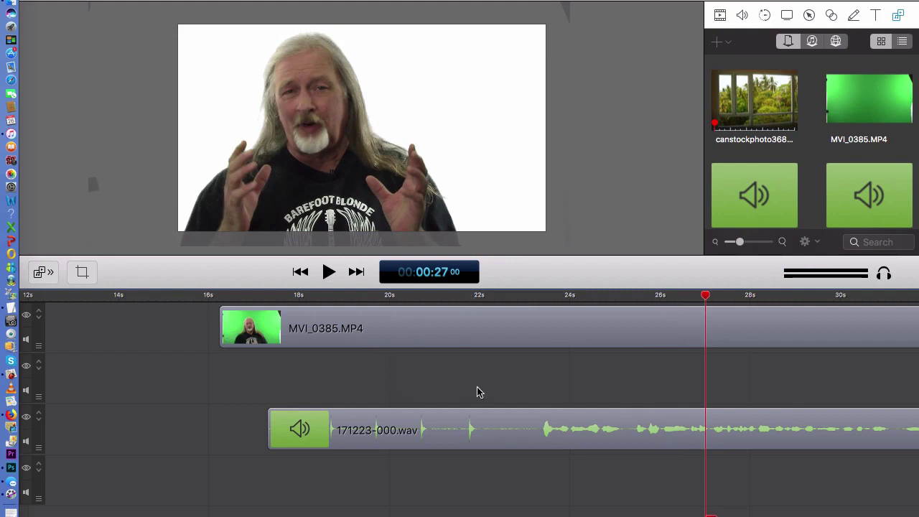
- Move the canstockphoto36889573.jpg background back under MVI_0385.MP4, aligning its start with the start of the video clip
scroll(478, 390, right, 10)
scroll(478, 391, right, 5)
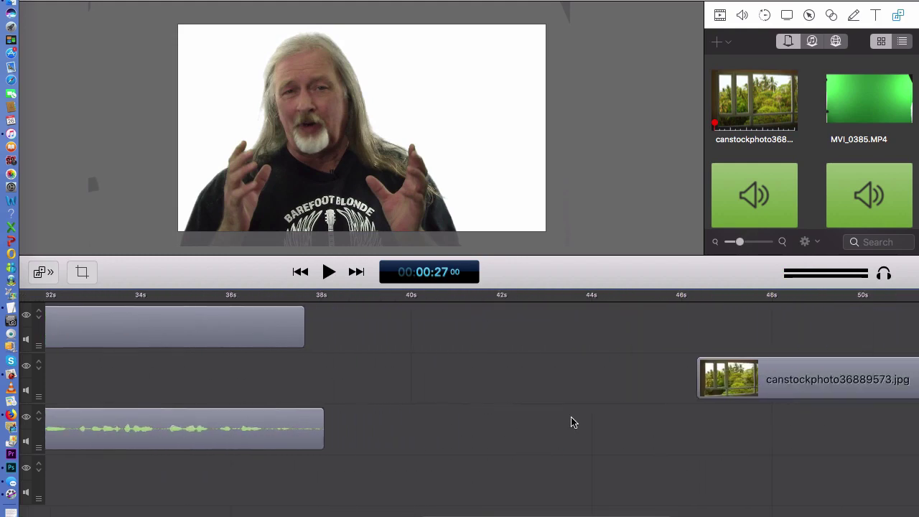
drag(742, 390, 298, 372)
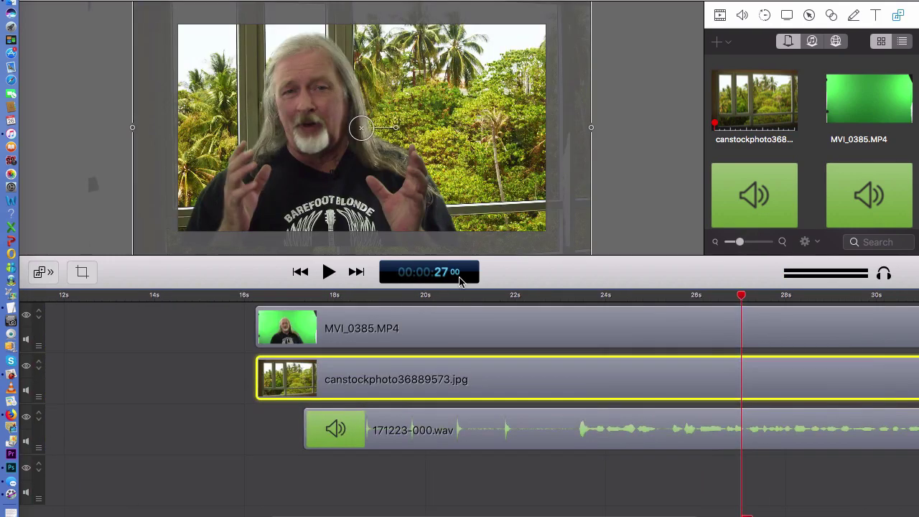
- Play the keyed video with its background and synced audio from about 23 seconds, and resume playback with the background clip deselected
click(572, 298)
key(space)
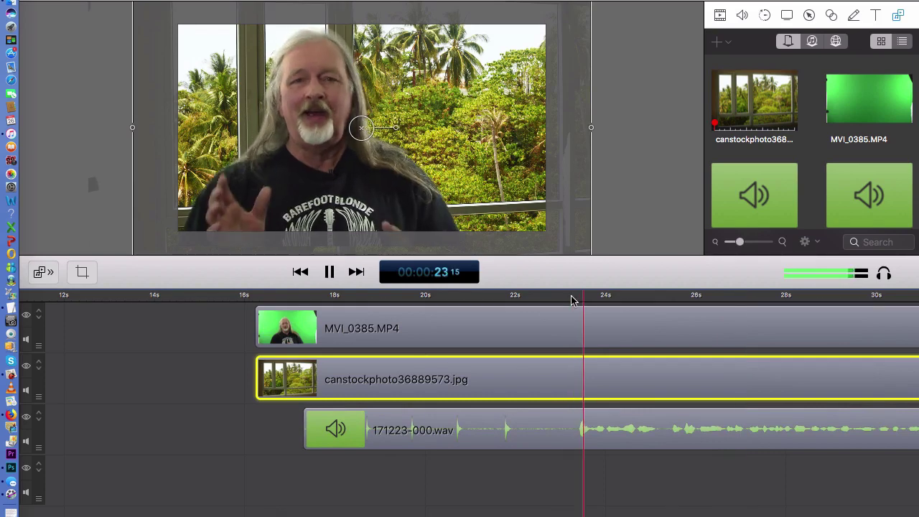
key(space)
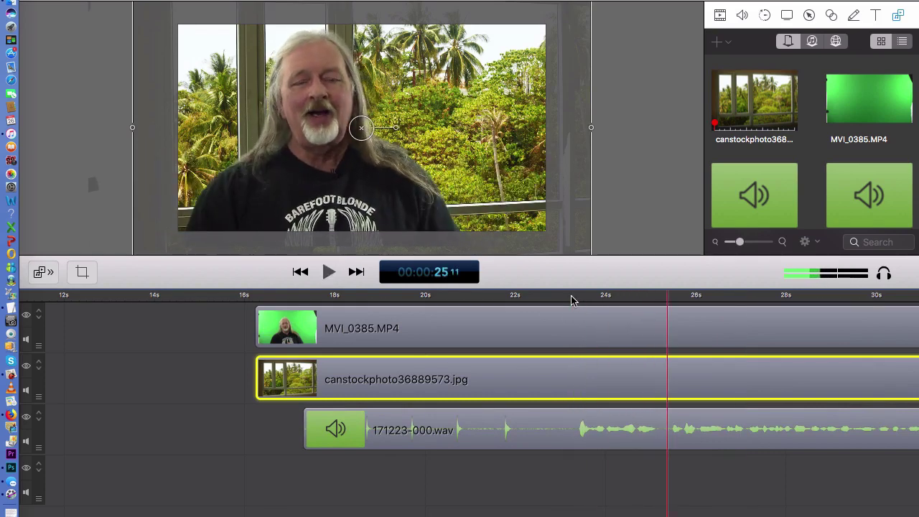
click(517, 506)
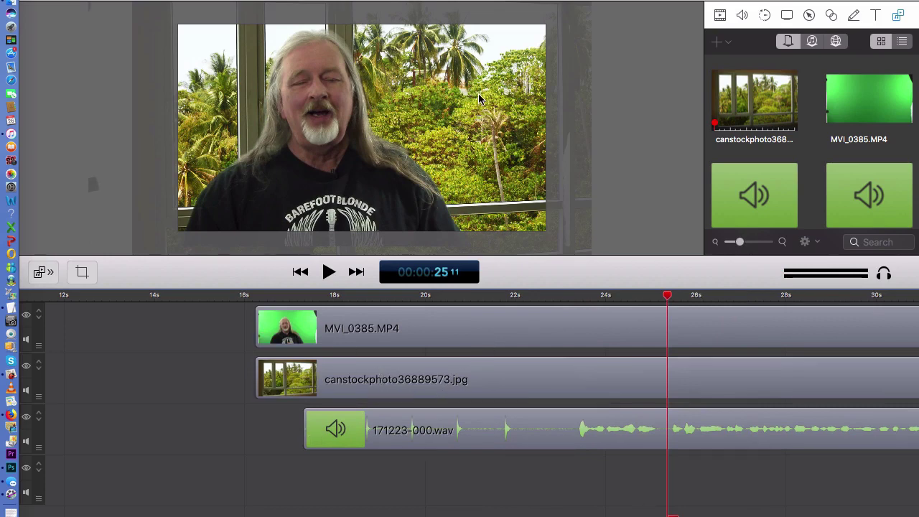
key(space)
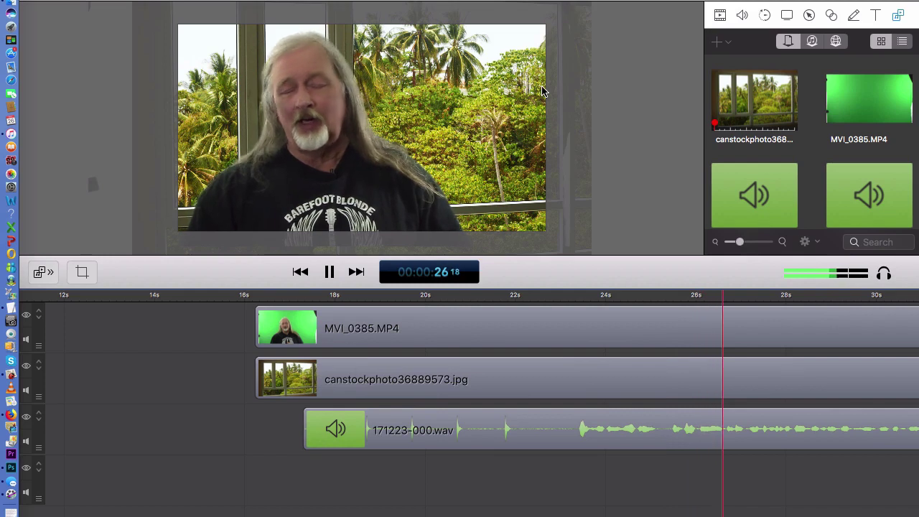
key(space)
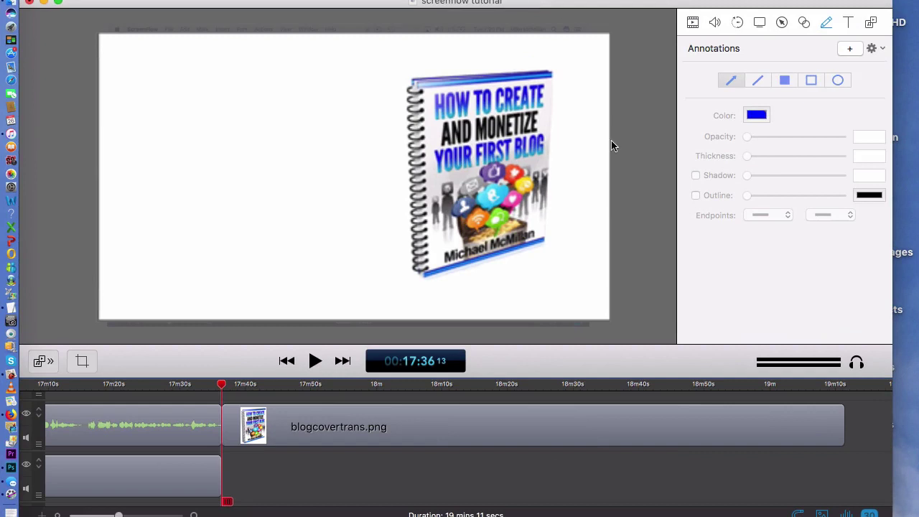
- At about 17m39s, draw a blue arrow annotation pointing at the book cover's spine and increase its thickness
click(243, 386)
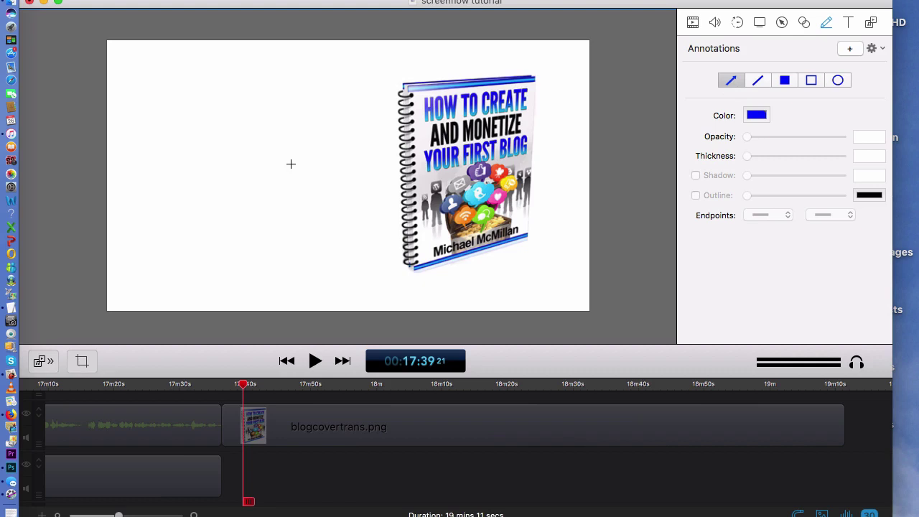
drag(290, 164, 385, 160)
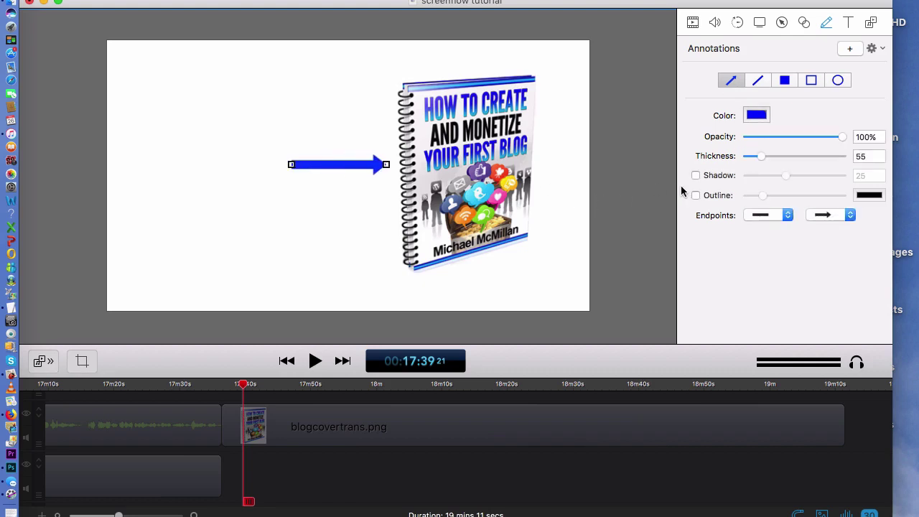
drag(760, 159, 788, 158)
click(646, 279)
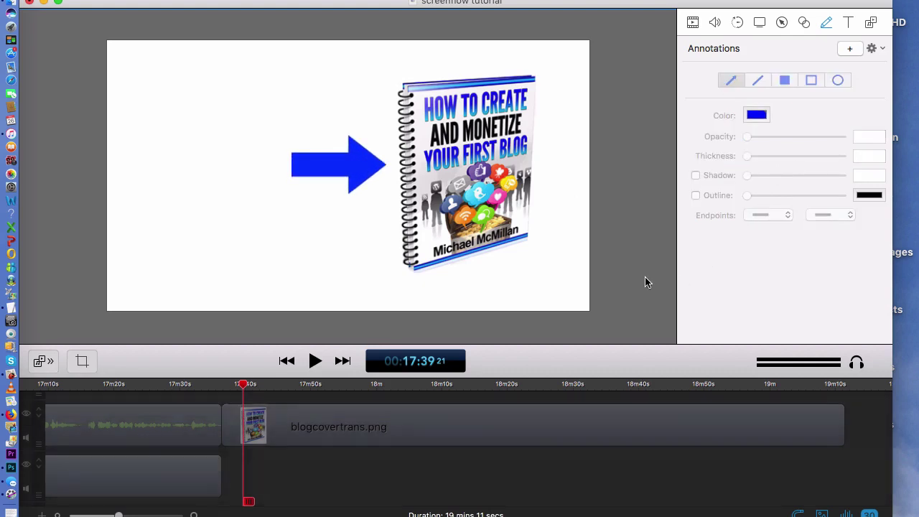
- Delete the arrow annotation and draw a hollow blue rectangle annotation framing the whole book cover
click(361, 169)
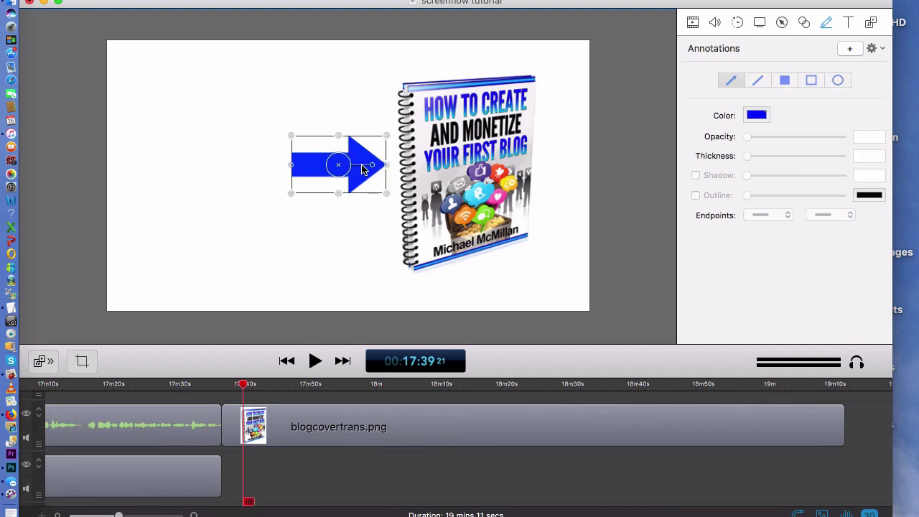
key(Delete)
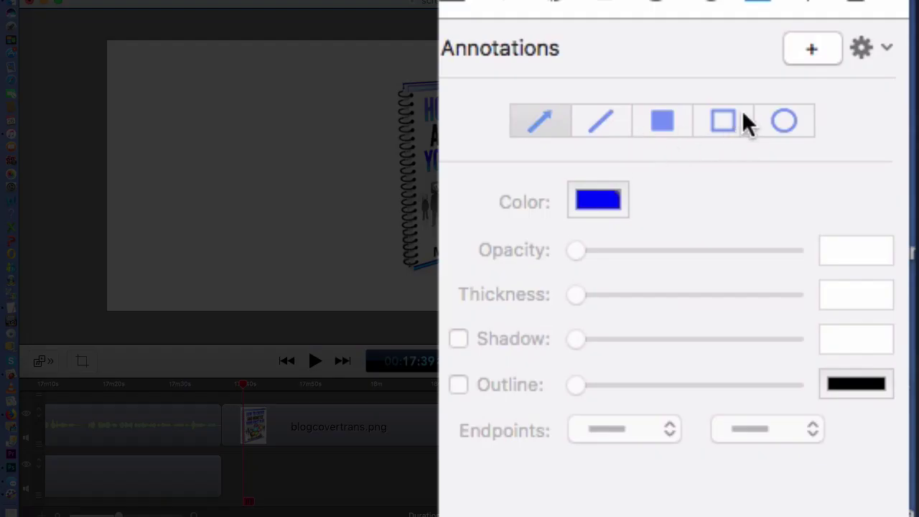
click(809, 49)
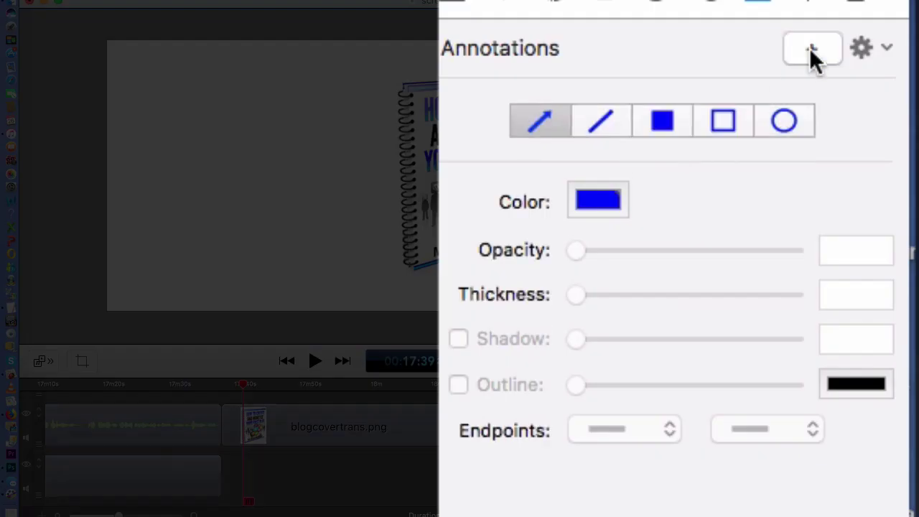
click(721, 119)
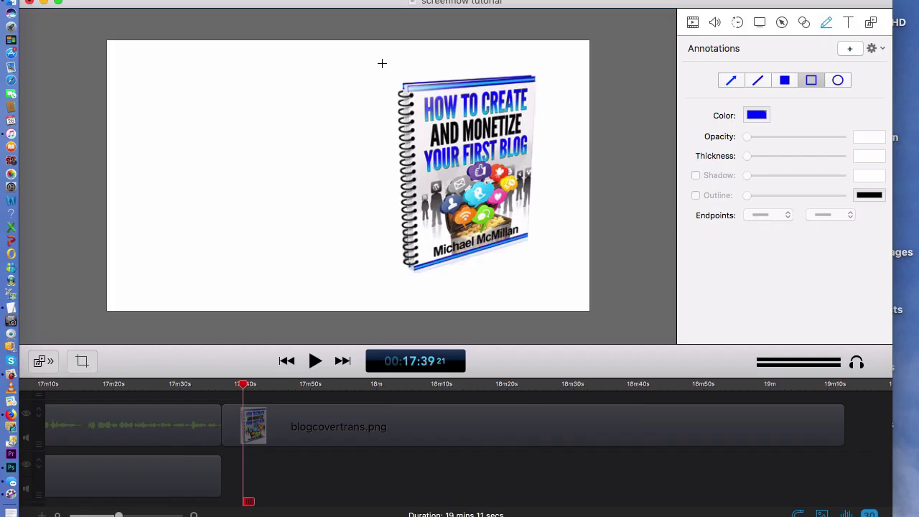
mouse_move(378, 64)
mouse_down()
mouse_move(495, 107)
mouse_move(557, 267)
mouse_move(555, 285)
mouse_up()
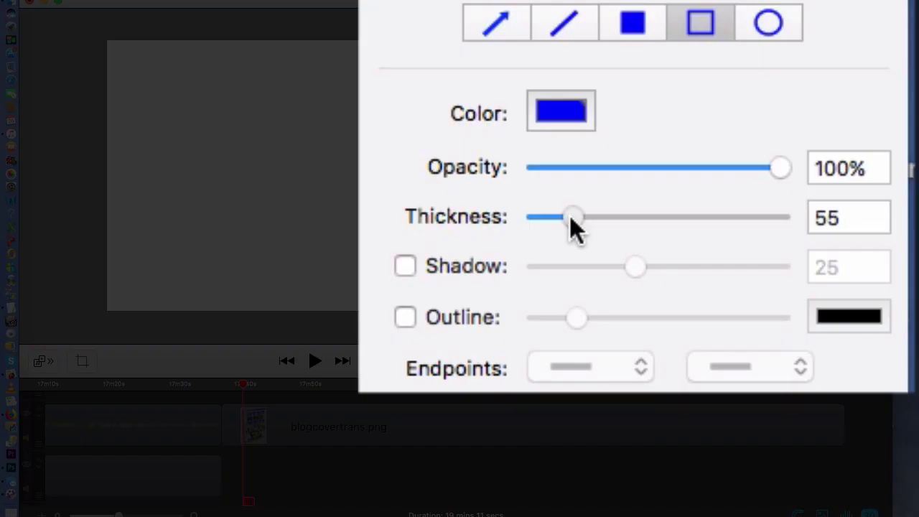
- Reduce the rectangle annotation's thickness to about 19 and pick a different color for it
drag(760, 156, 750, 156)
drag(546, 216, 544, 216)
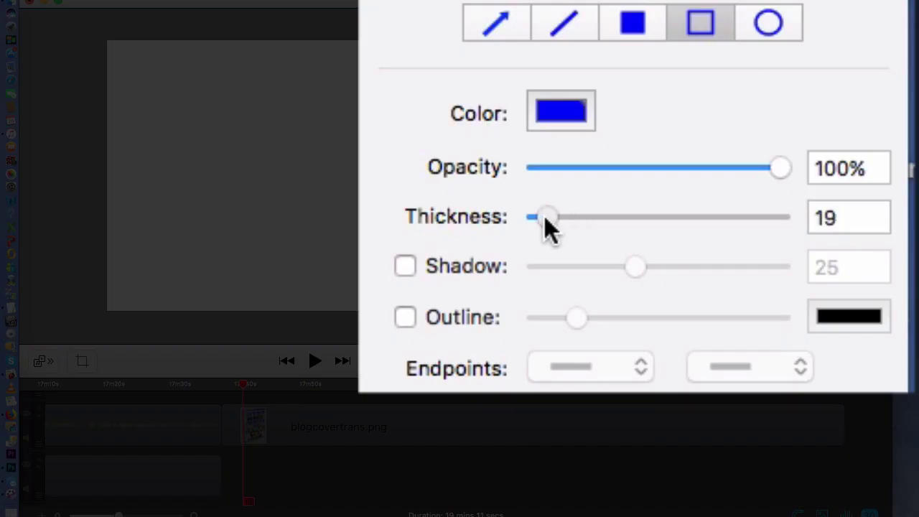
click(568, 111)
mouse_move(722, 299)
mouse_down()
mouse_move(707, 285)
mouse_move(677, 287)
mouse_move(683, 356)
mouse_move(659, 357)
mouse_move(634, 288)
mouse_up()
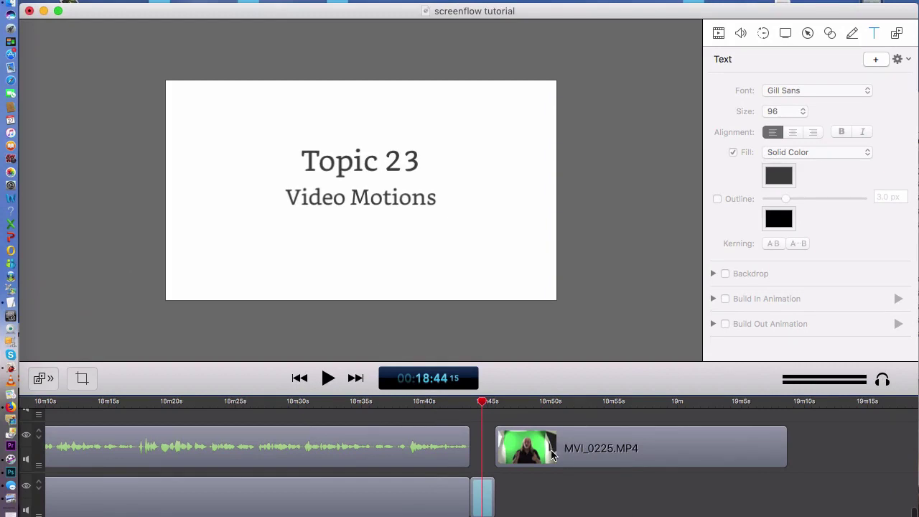
- Play from the Topic 23 title through MVI_0225.MP4 to about 18m56s, and replay the clip from about 18m46s
key(space)
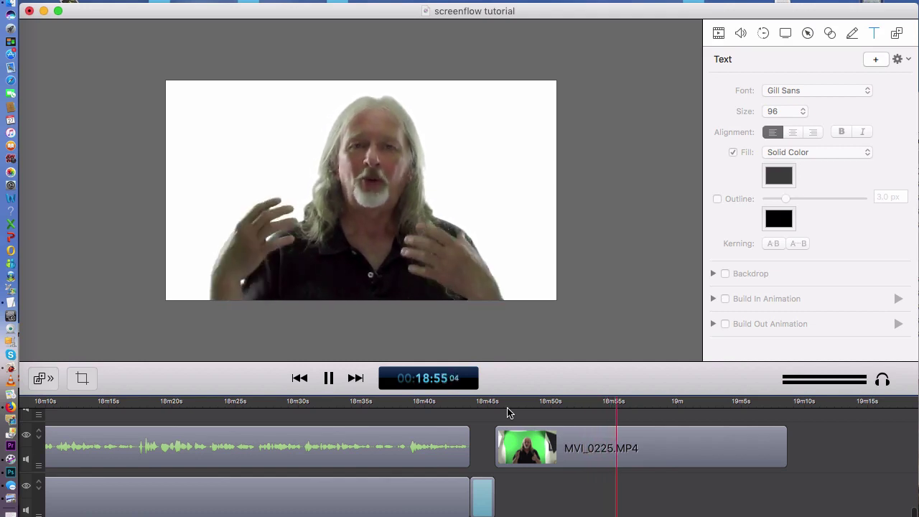
key(space)
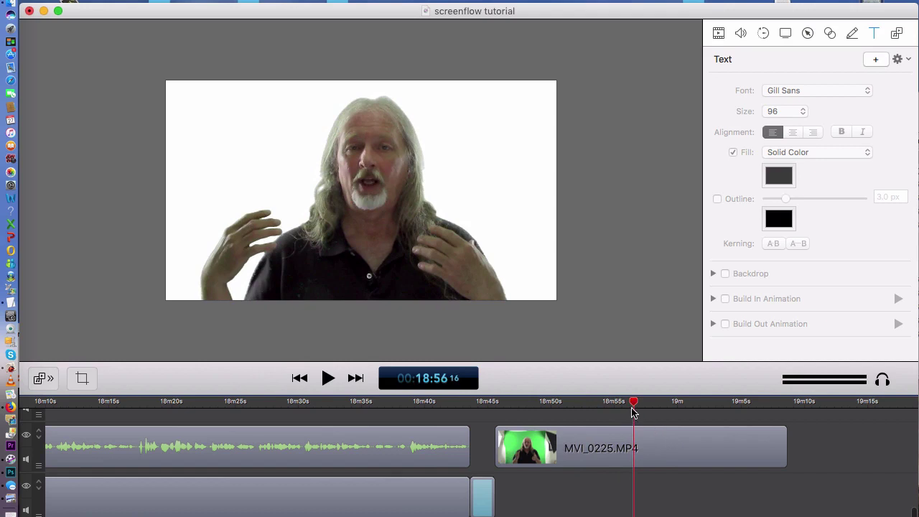
drag(633, 411, 499, 415)
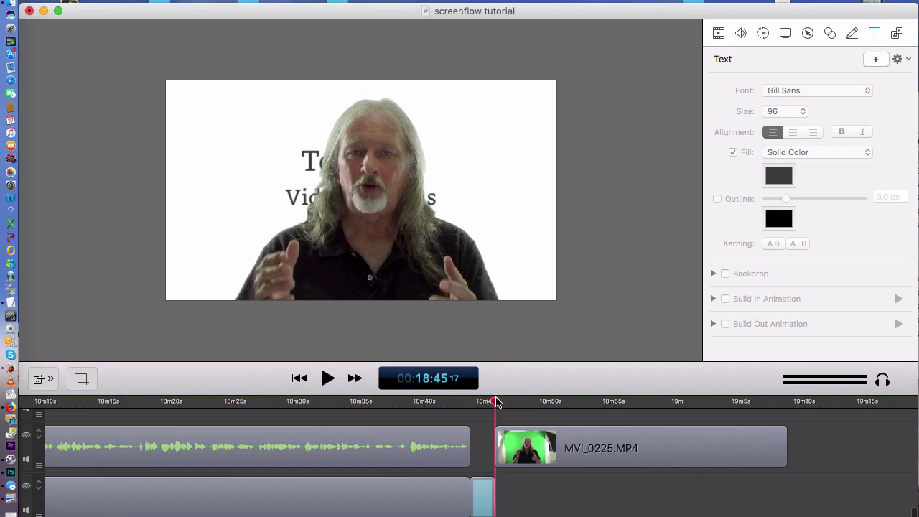
drag(496, 400, 502, 403)
key(Right)
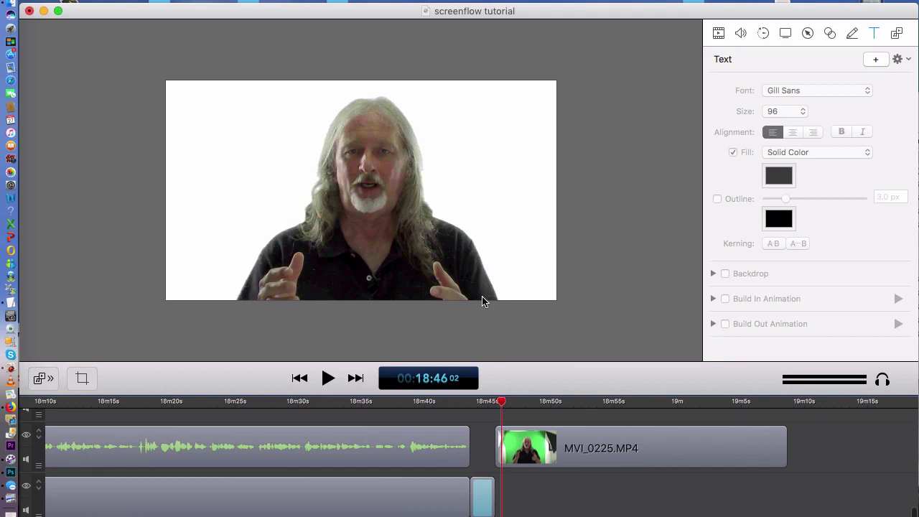
key(space)
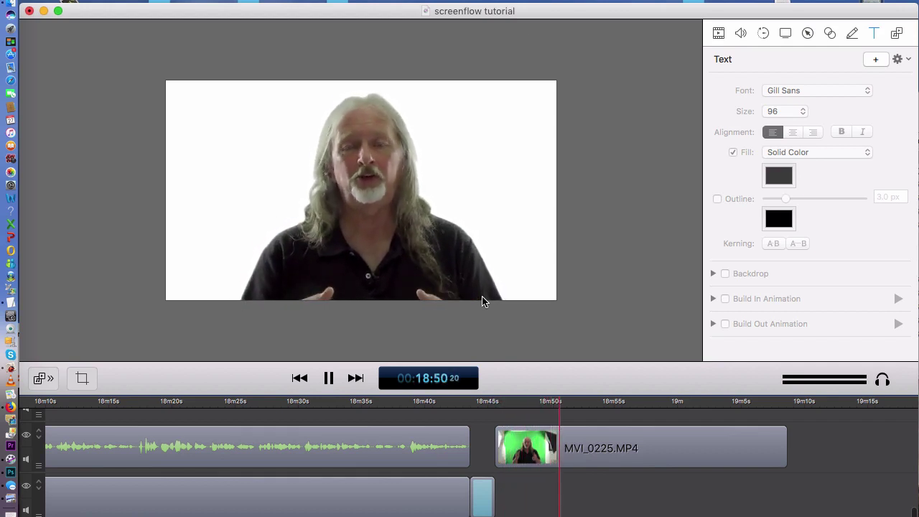
- Add a video action to MVI_0225.MP4 at about 18m50s and extend its end to about 18m56s
key(space)
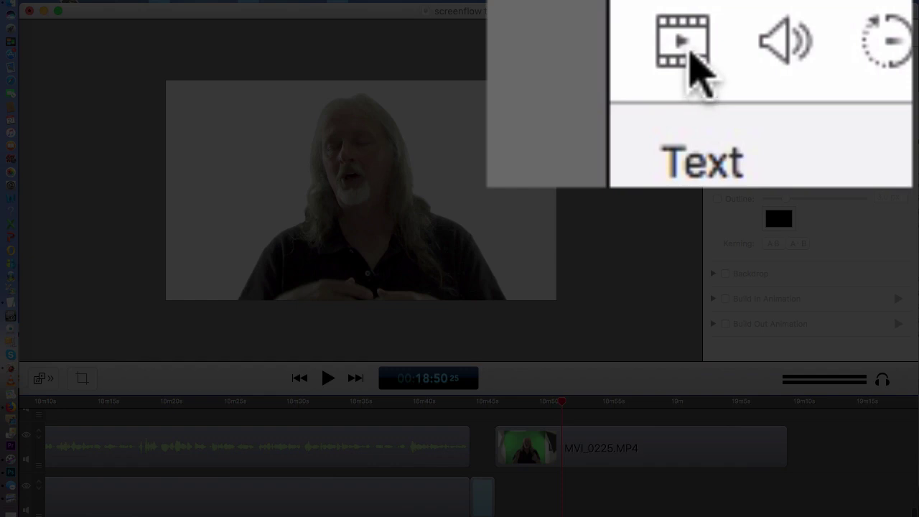
click(684, 44)
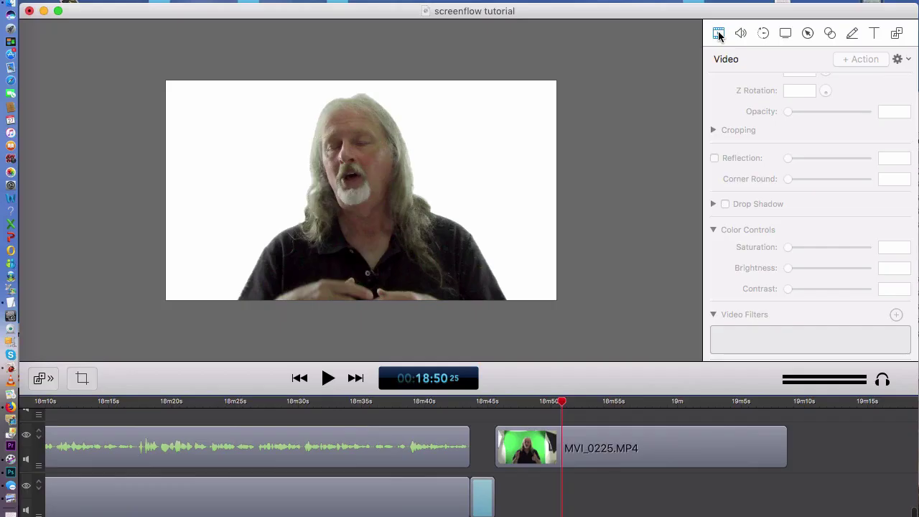
click(596, 445)
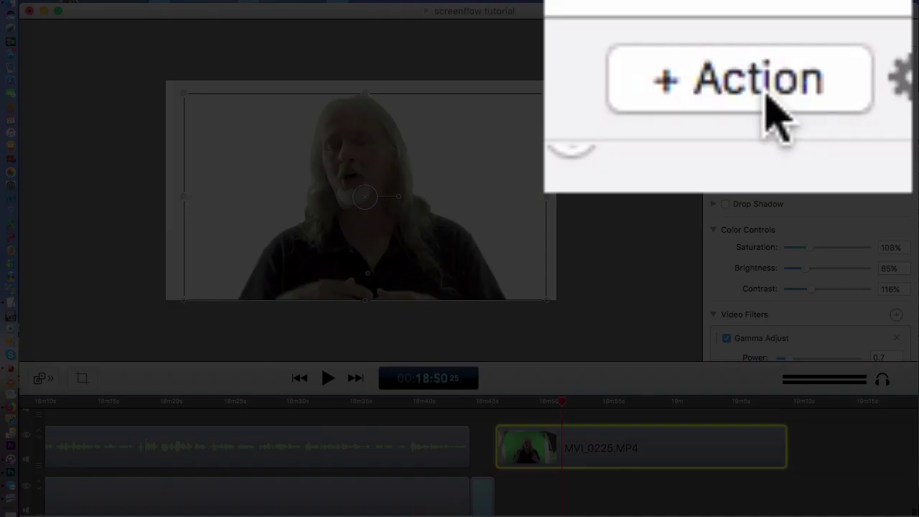
click(765, 94)
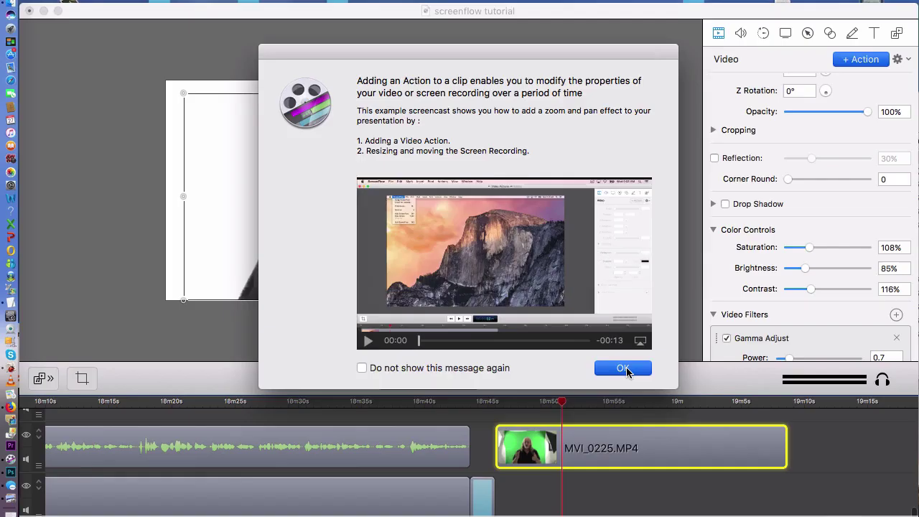
click(625, 368)
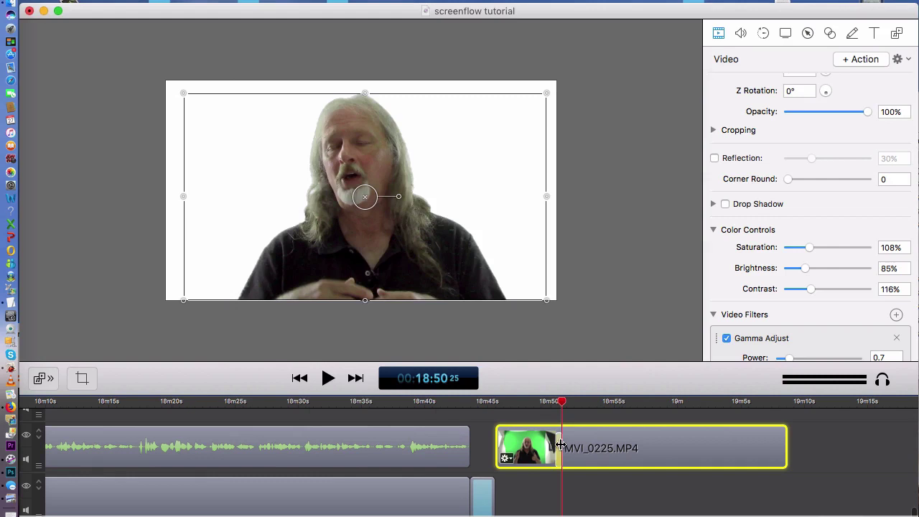
drag(561, 445, 625, 448)
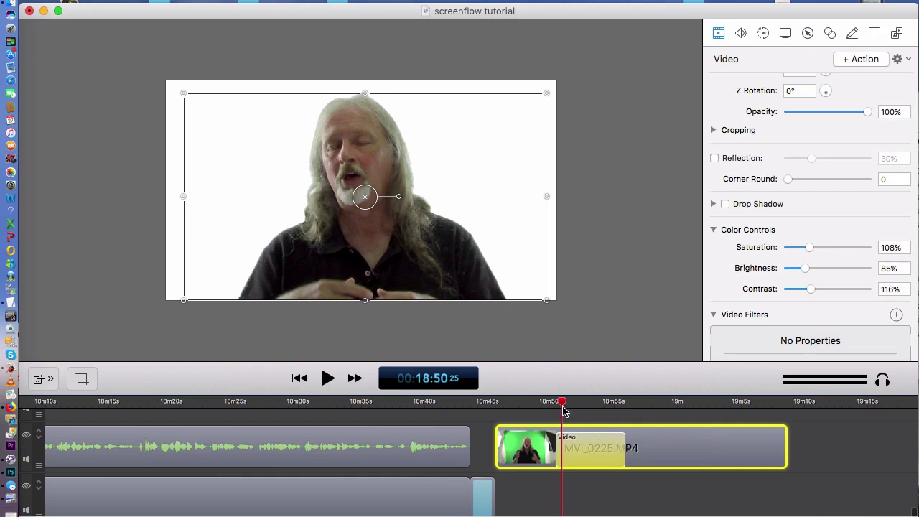
- At the end of the video action, shrink the presenter clip to roughly half size and place it in the canvas's lower-right corner
drag(562, 406, 556, 407)
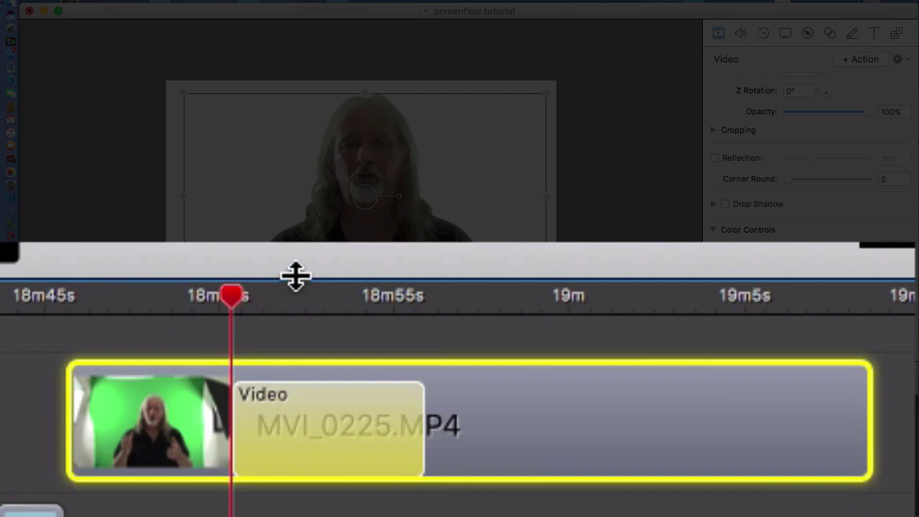
drag(236, 295, 413, 315)
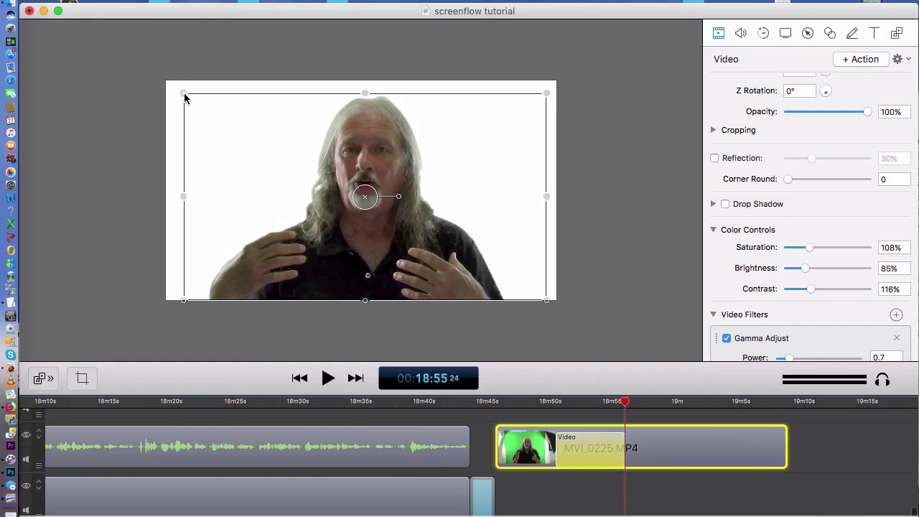
drag(185, 96, 390, 189)
drag(396, 235, 429, 239)
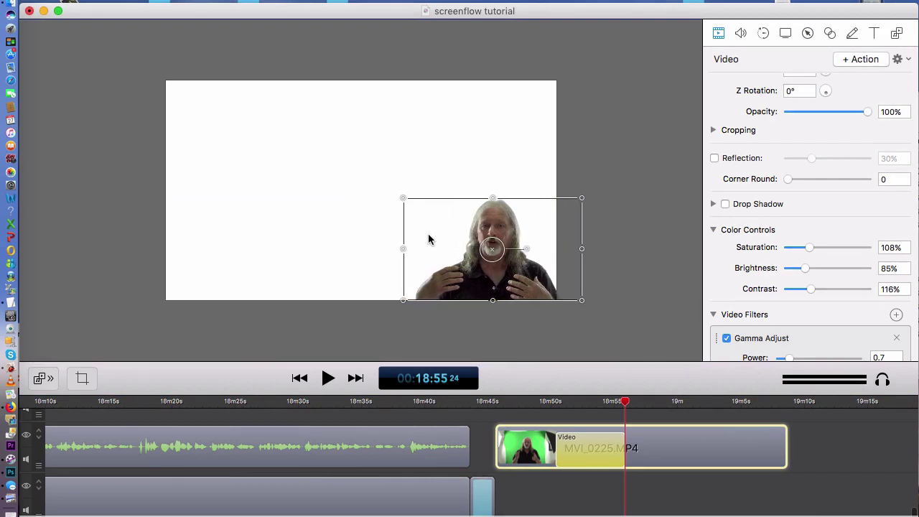
click(615, 245)
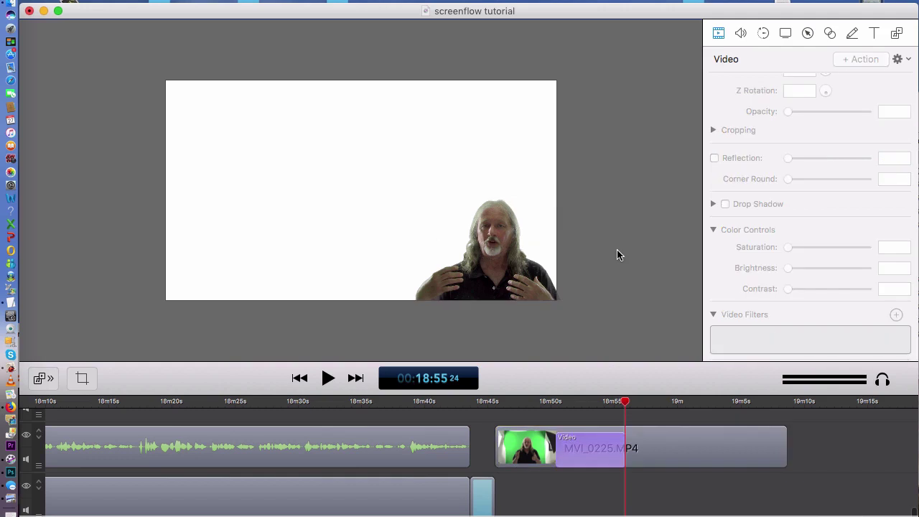
- Play MVI_0225.MP4 from about 18m48s to past the end of the video action
click(510, 403)
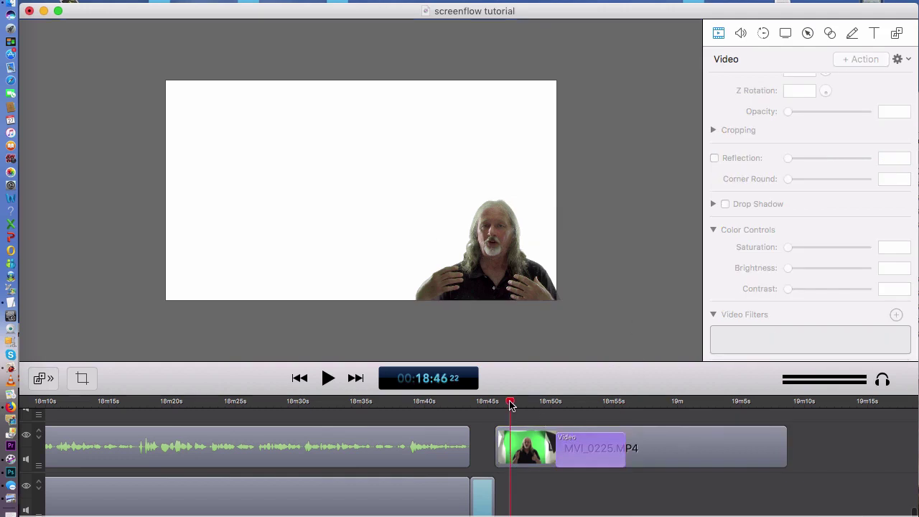
drag(510, 406, 528, 410)
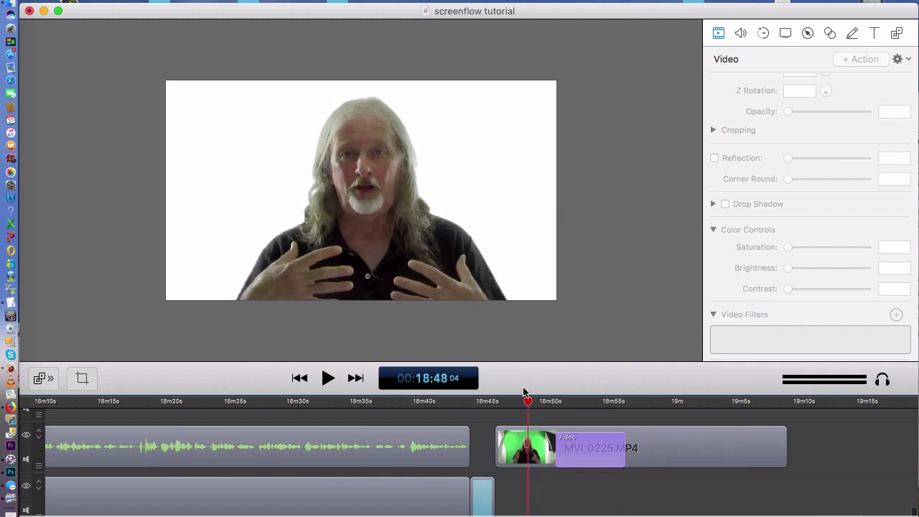
key(space)
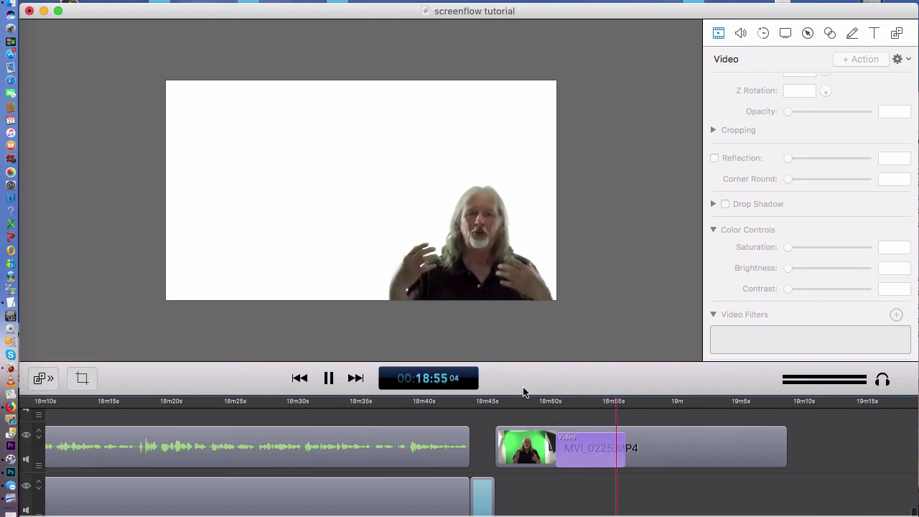
key(space)
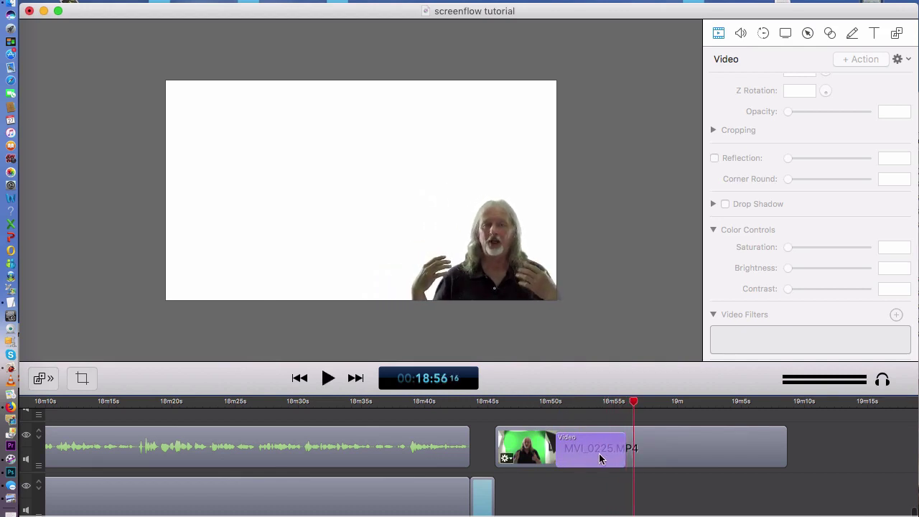
- Shorten the video action to about 2.5 seconds and replay the clip from about 18m48s
click(617, 458)
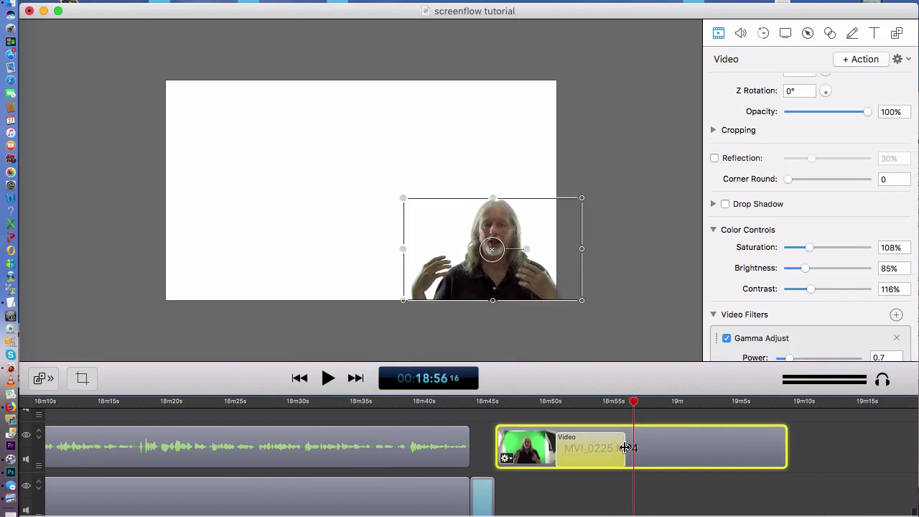
drag(625, 448, 587, 449)
click(529, 406)
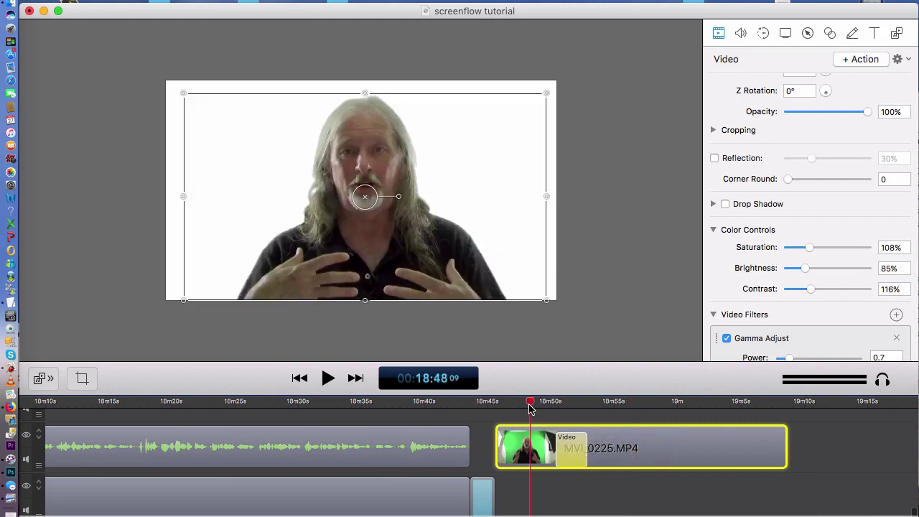
click(542, 501)
key(space)
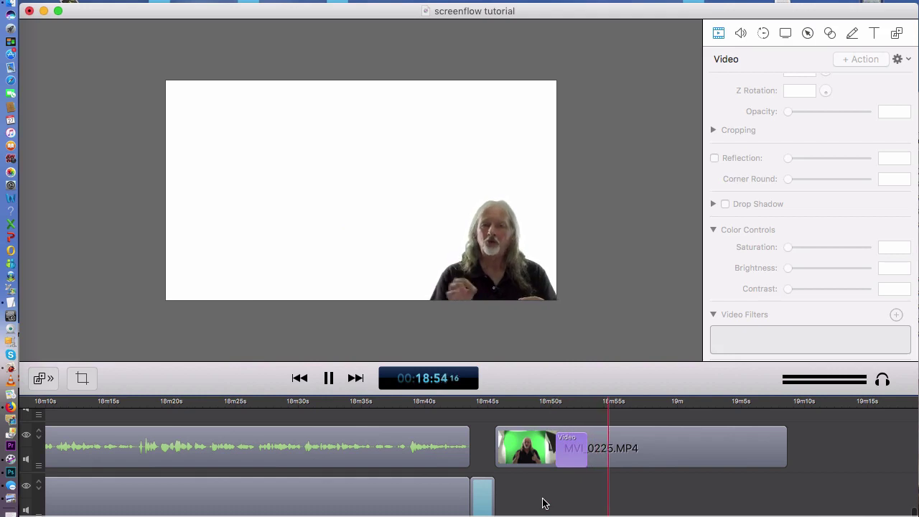
key(space)
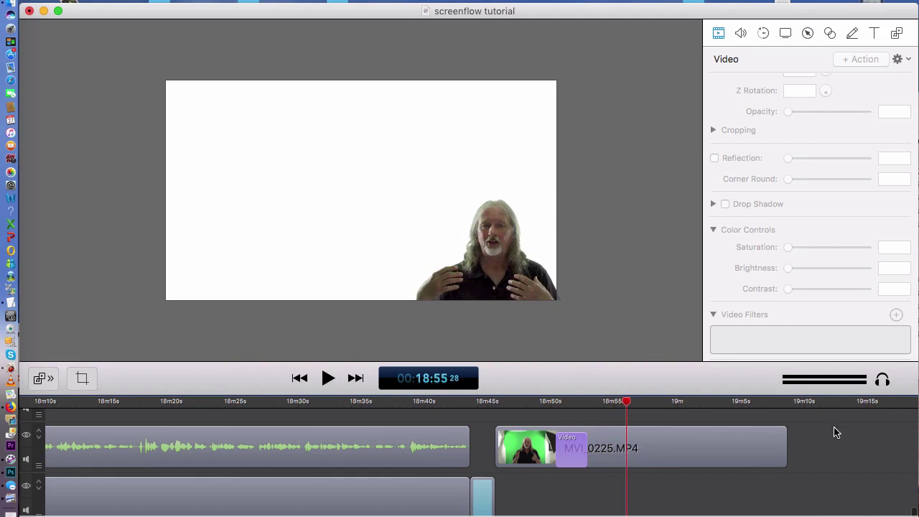
- Move the "Let's talk about the free traffic methods I mentioned..." text clip above MVI_0225.MP4, starting where the video action ends
scroll(835, 432, right, 10)
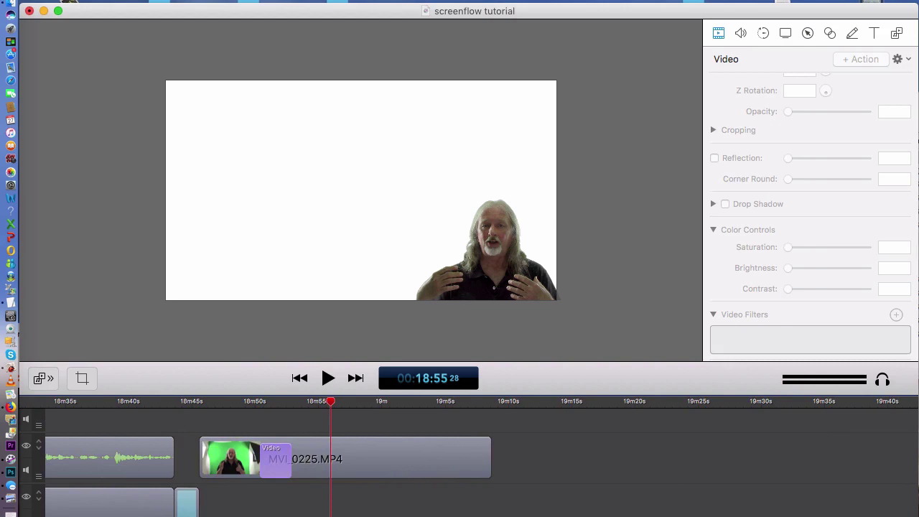
key(super+minus)
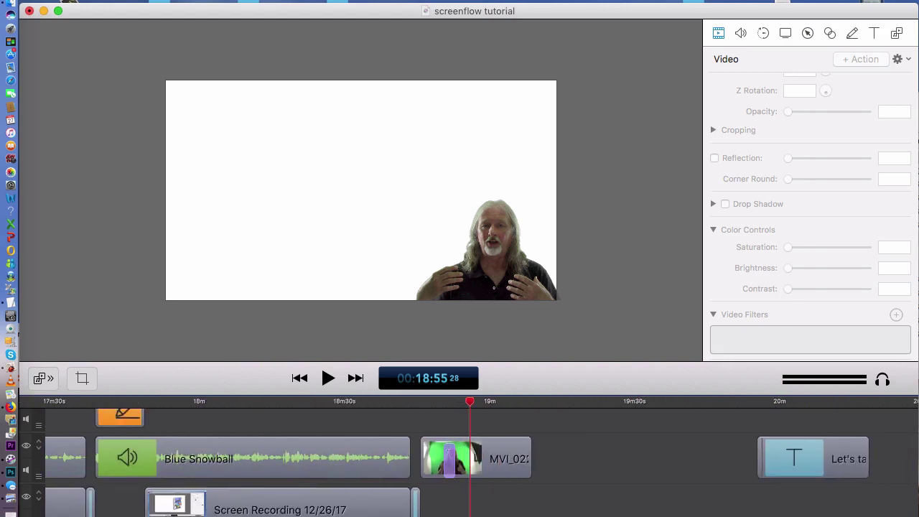
drag(803, 460, 512, 408)
scroll(512, 445, left, 5)
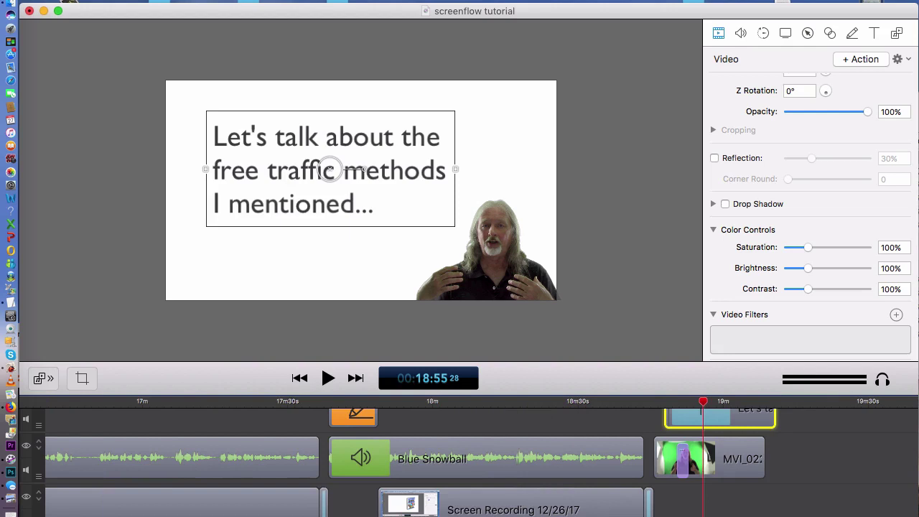
key(super+equal)
key(super+equal)
key(super+equal)
key(super+equal)
key(super+equal)
key(super+equal)
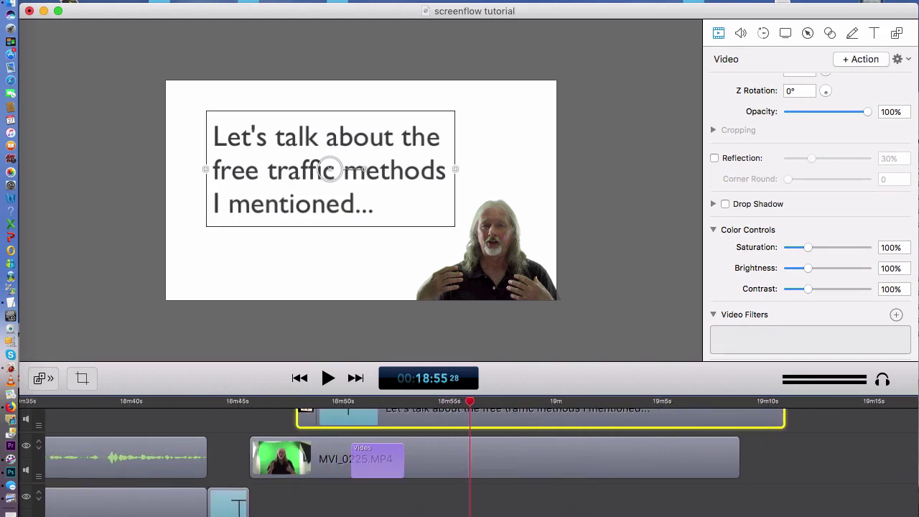
drag(410, 420, 515, 424)
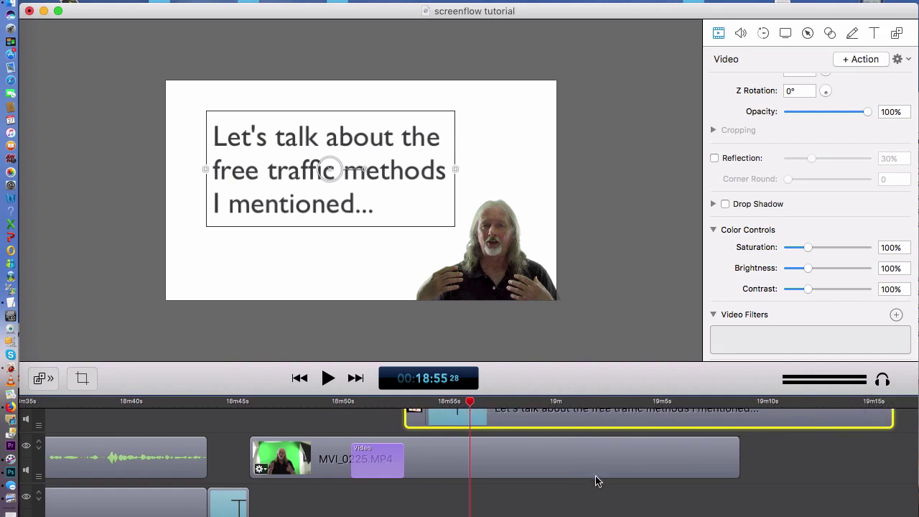
key(Escape)
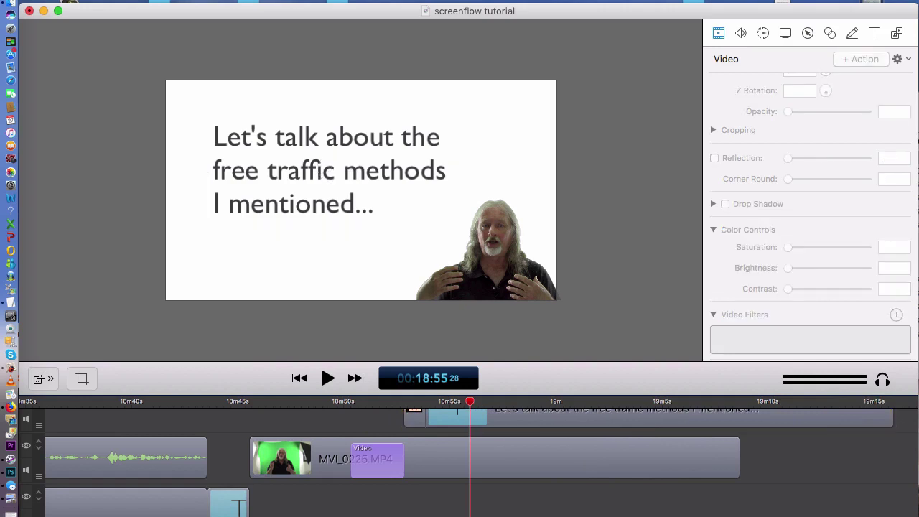
- Play the presenter clip together with the text clip from about 18m48s to about 19m04s
click(307, 402)
key(space)
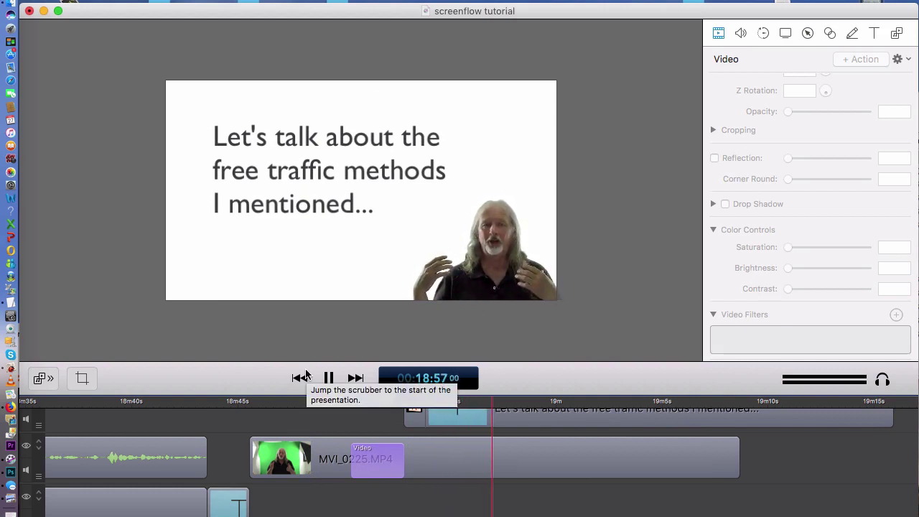
key(space)
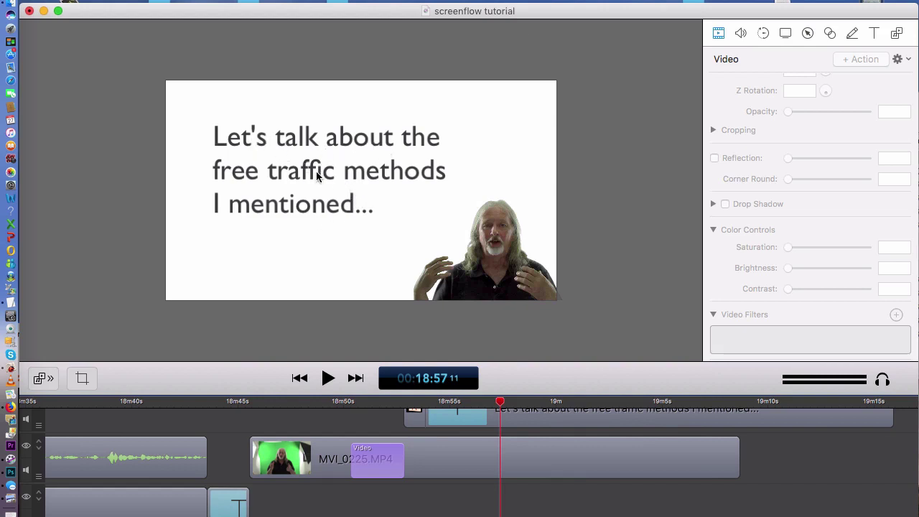
key(space)
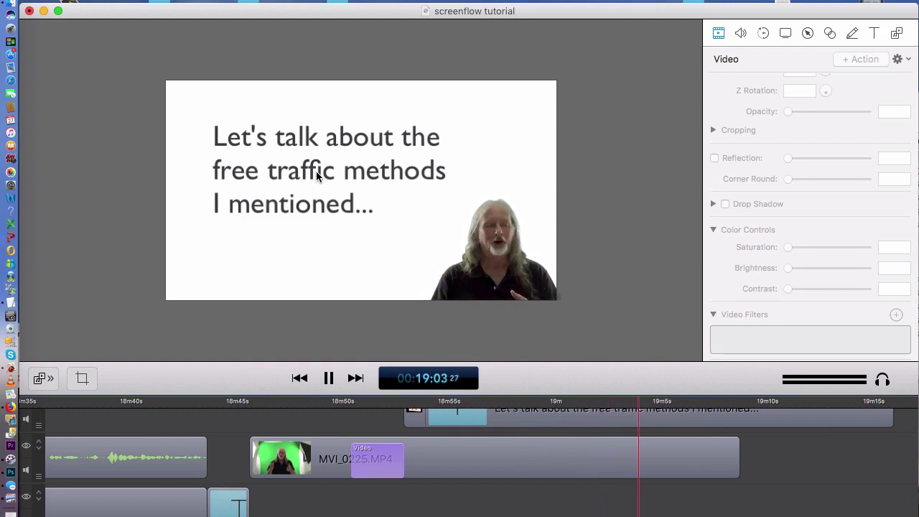
key(space)
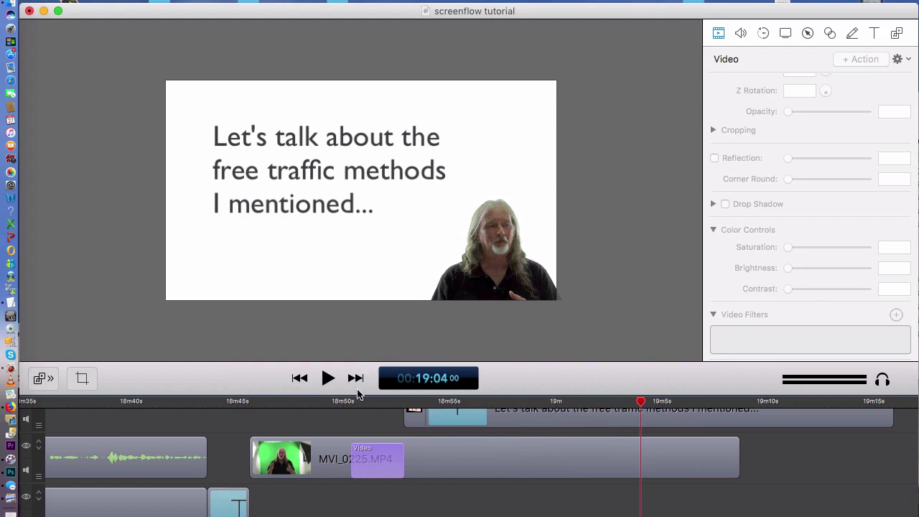
- Shorten the video action to 1.5 seconds and move the text clip earlier so it starts where the action ends
click(341, 406)
key(space)
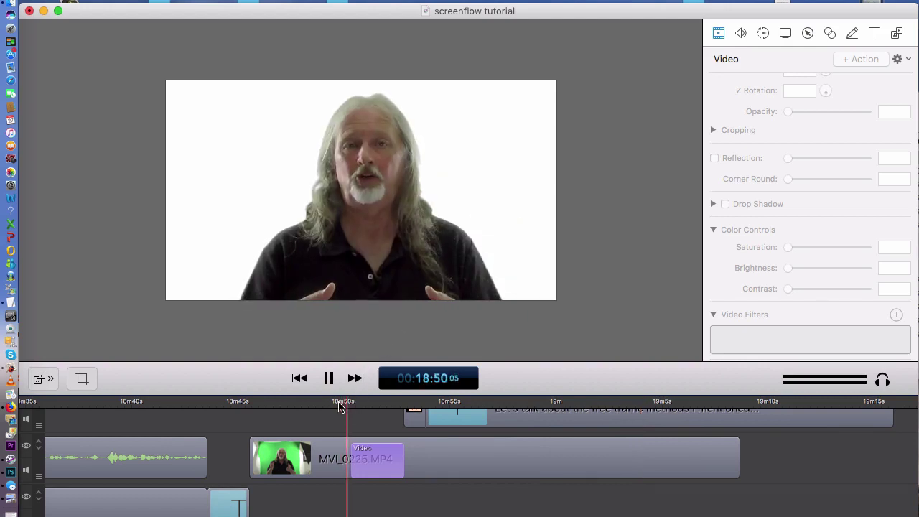
key(space)
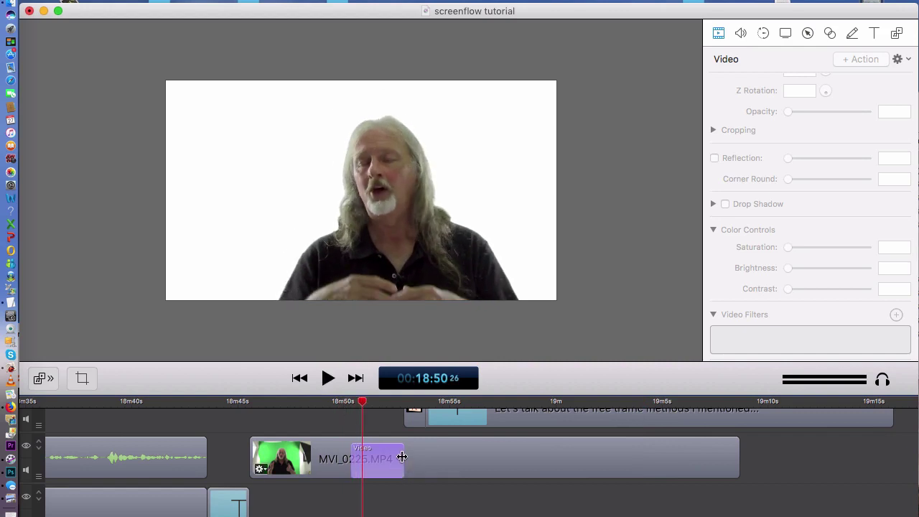
drag(403, 457, 384, 464)
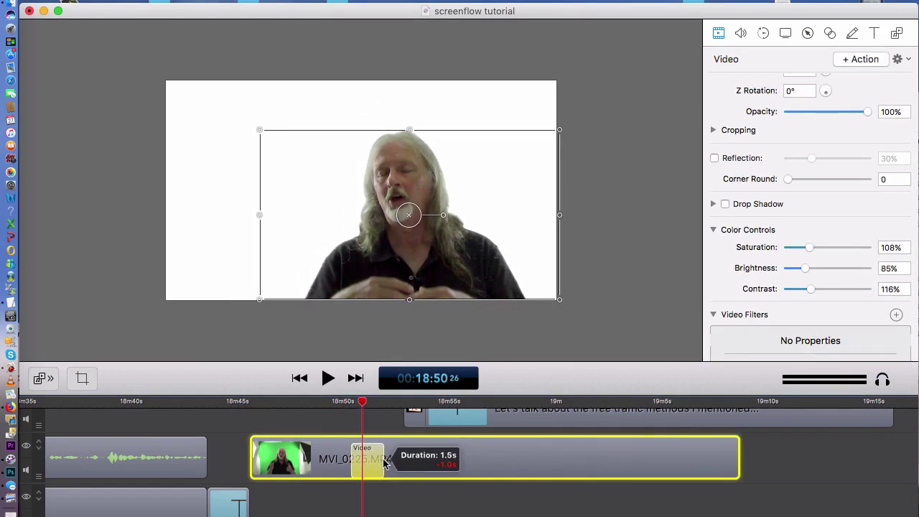
drag(525, 417, 509, 417)
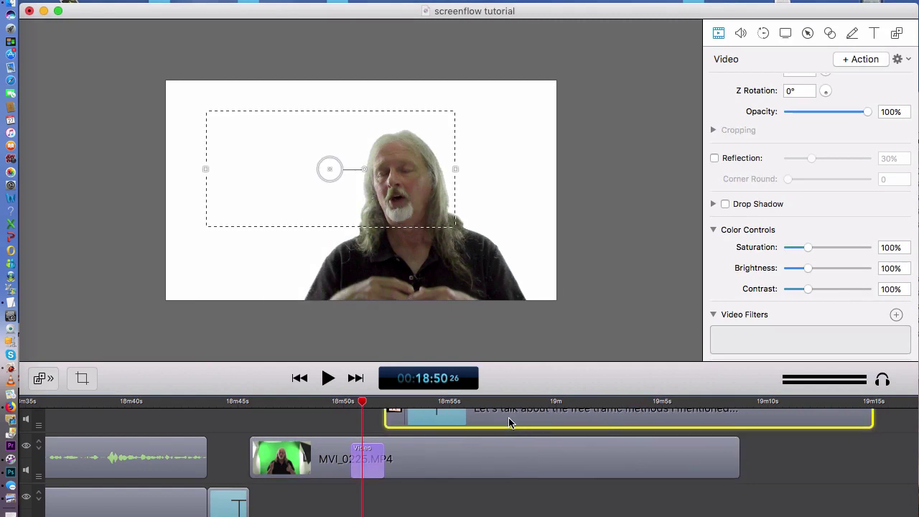
- Replay the shortened motion and the text's entrance from about 18m49s with all clips deselected
click(328, 408)
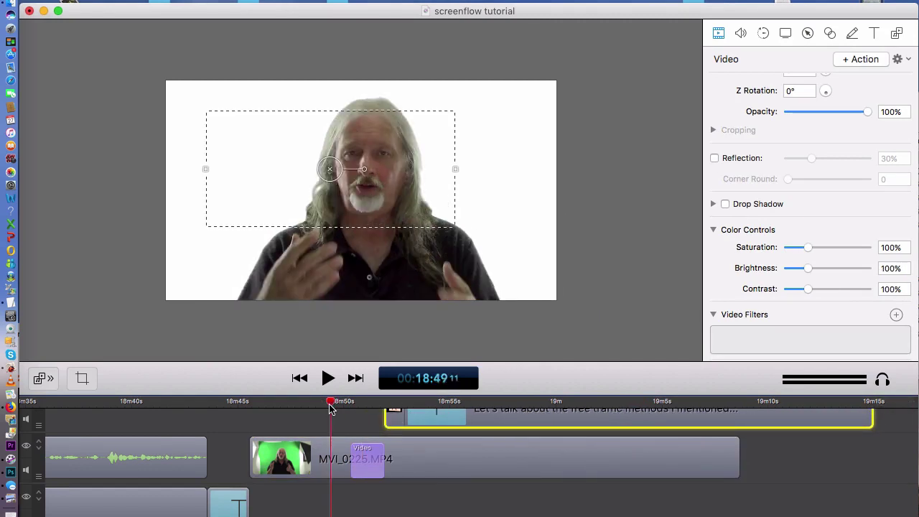
key(space)
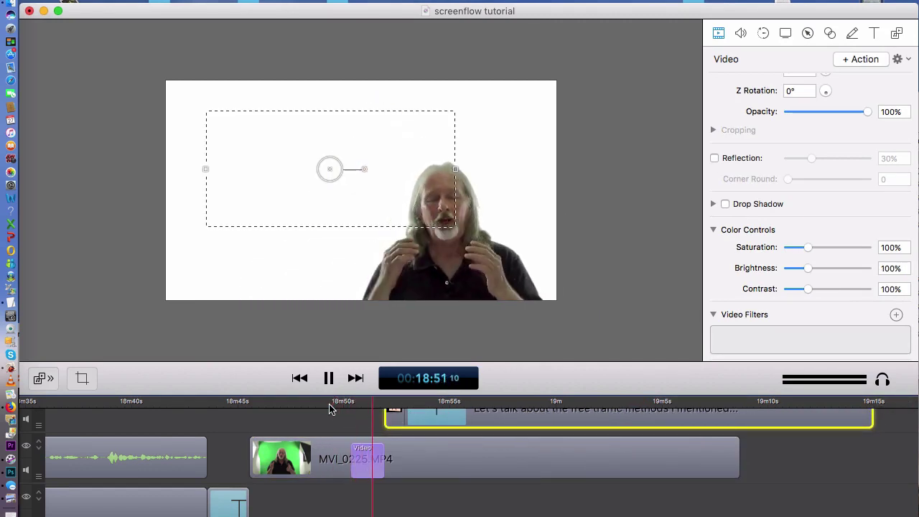
click(341, 425)
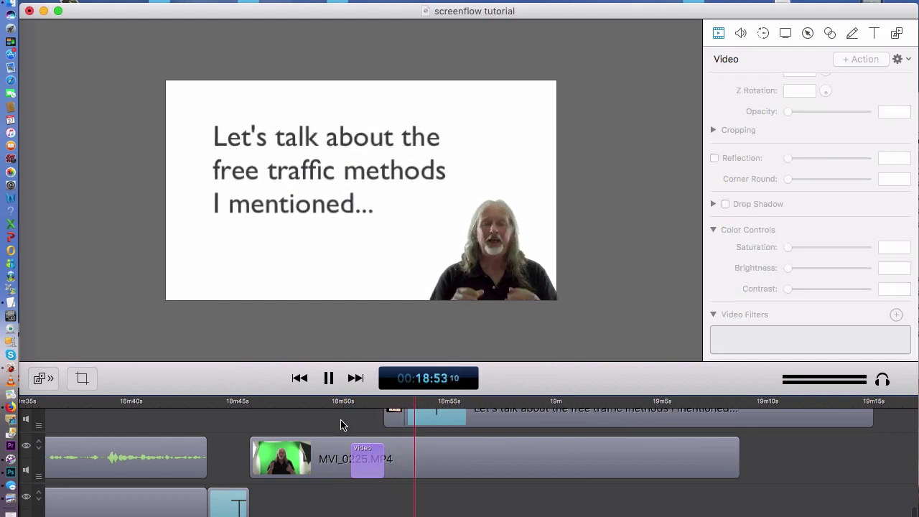
- Replay the presenter's motion and text entrance from about 18m50s, and view the YouTube upload-settings screenshot at about 22m40s
click(338, 401)
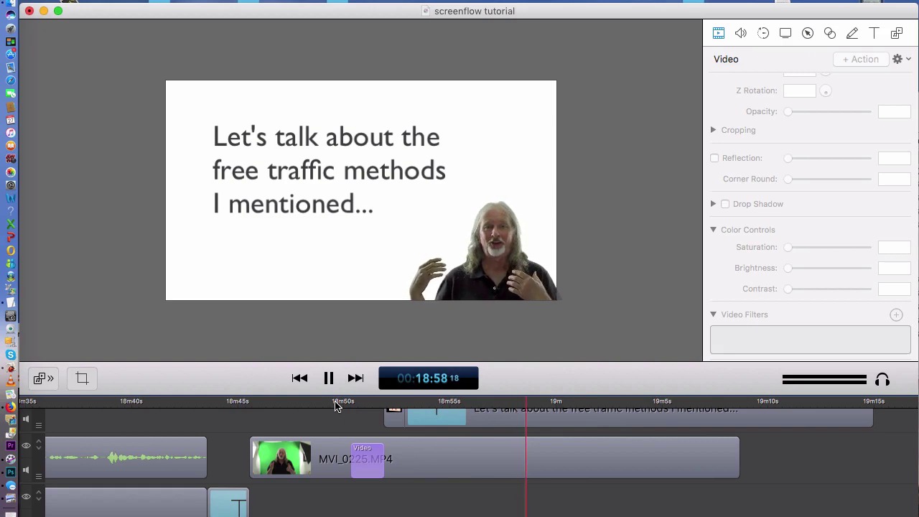
key(space)
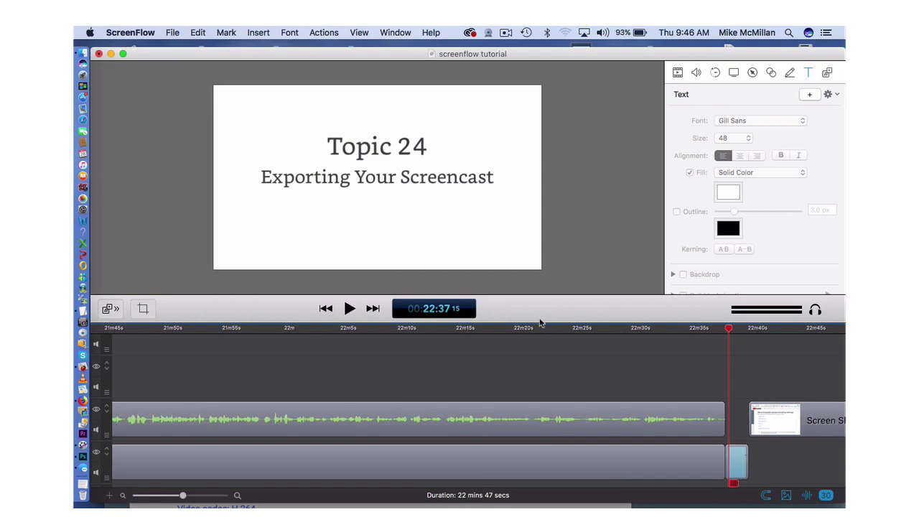
click(760, 330)
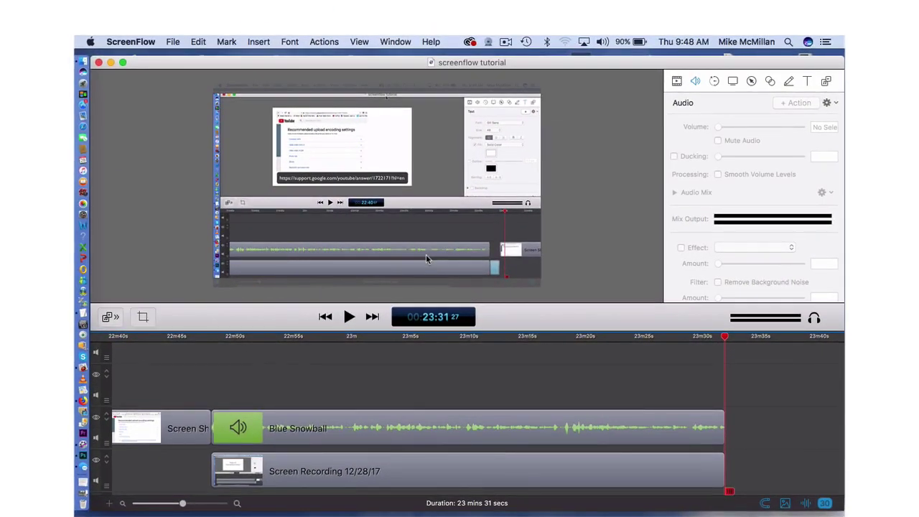
- Open the export settings for the screencast and set the resolution to 1280 x 720
click(174, 43)
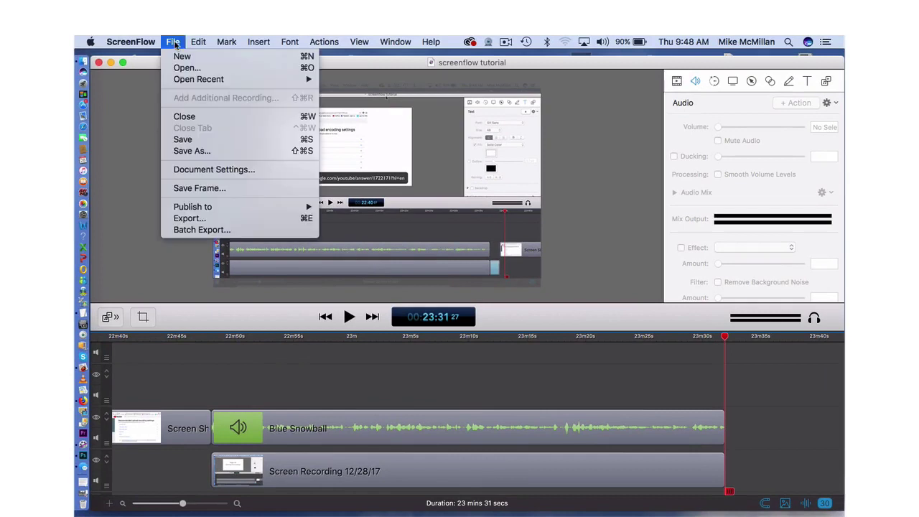
click(174, 44)
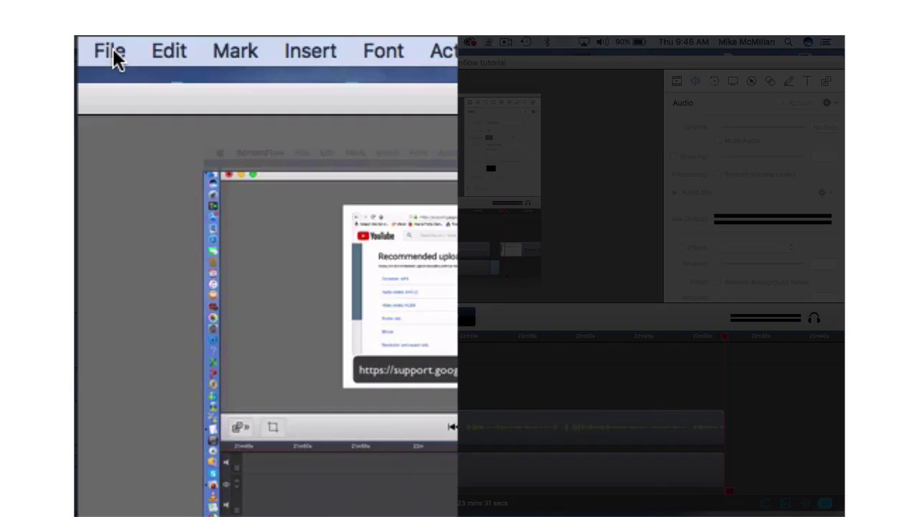
click(174, 44)
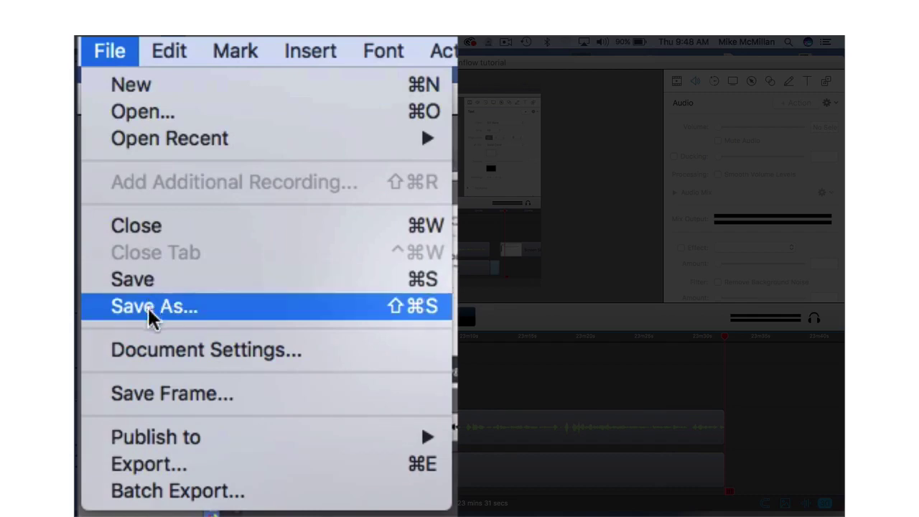
click(151, 464)
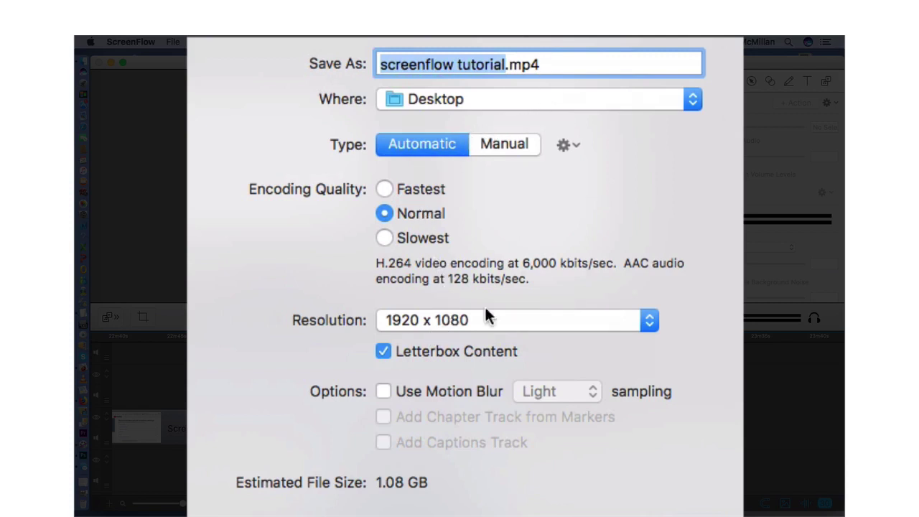
click(650, 322)
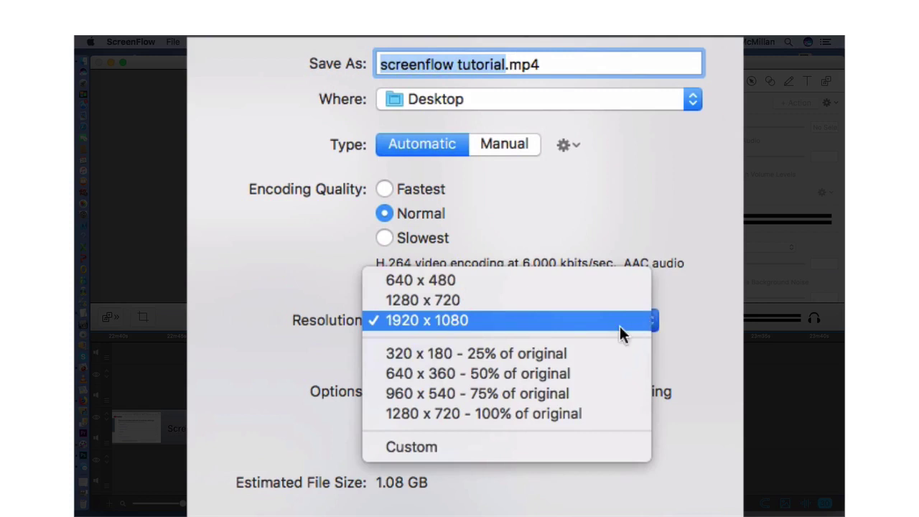
click(426, 300)
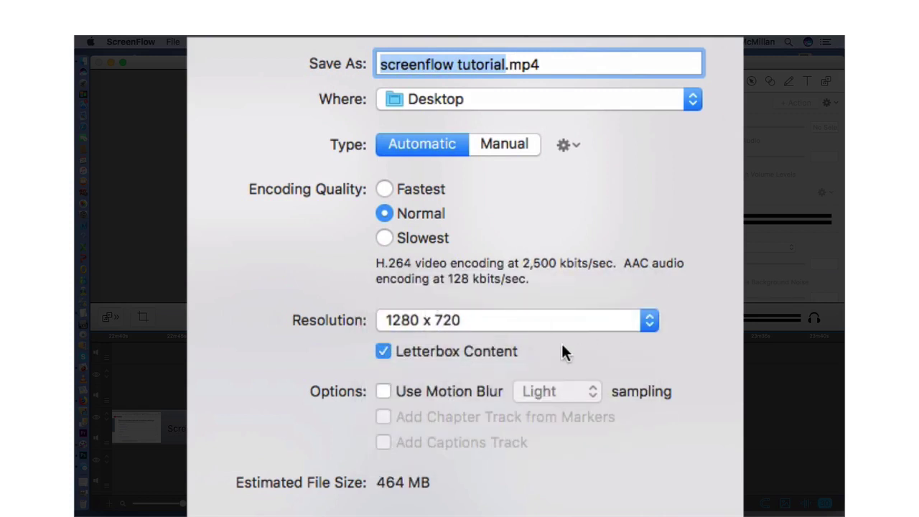
- Switch the export type to Manual and review the available presets, keeping Web - High
click(504, 142)
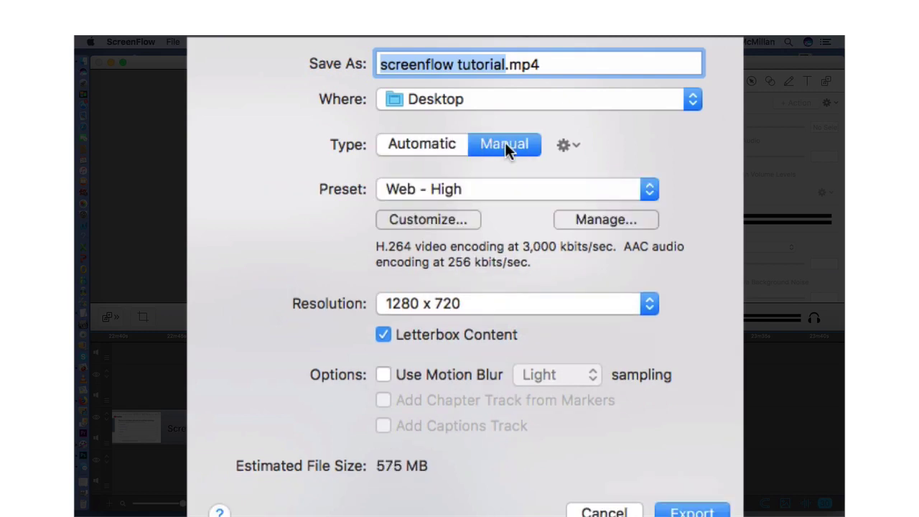
click(651, 190)
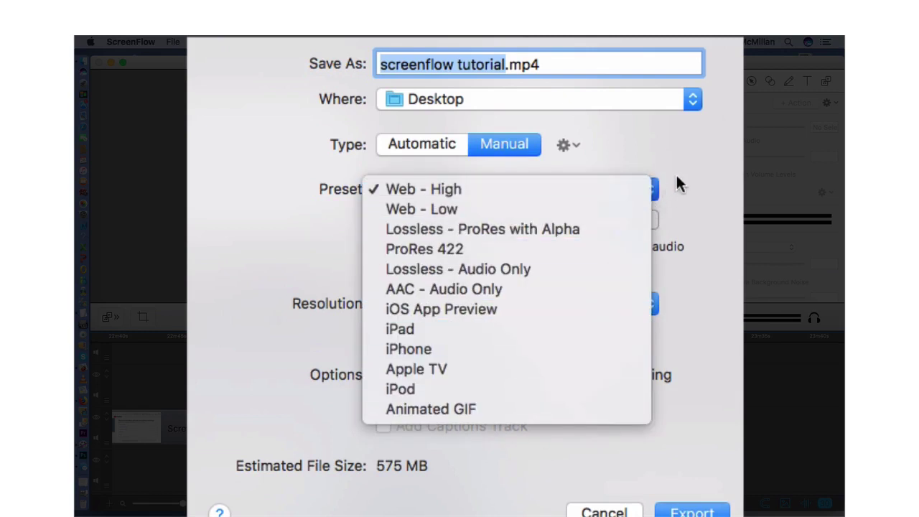
click(697, 155)
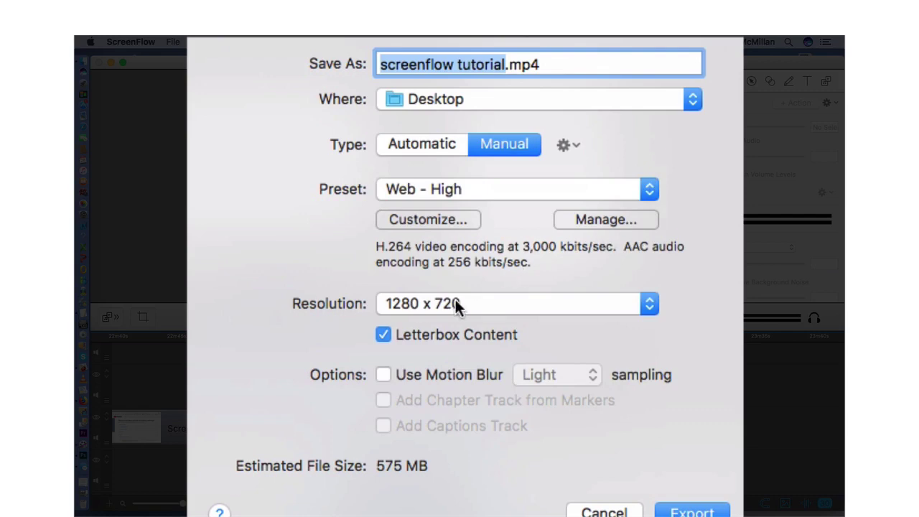
- Customize the preset's H.264 video with a datarate of 8,500 kbits/sec, keeping the 30 fps framerate and Main profile
click(453, 218)
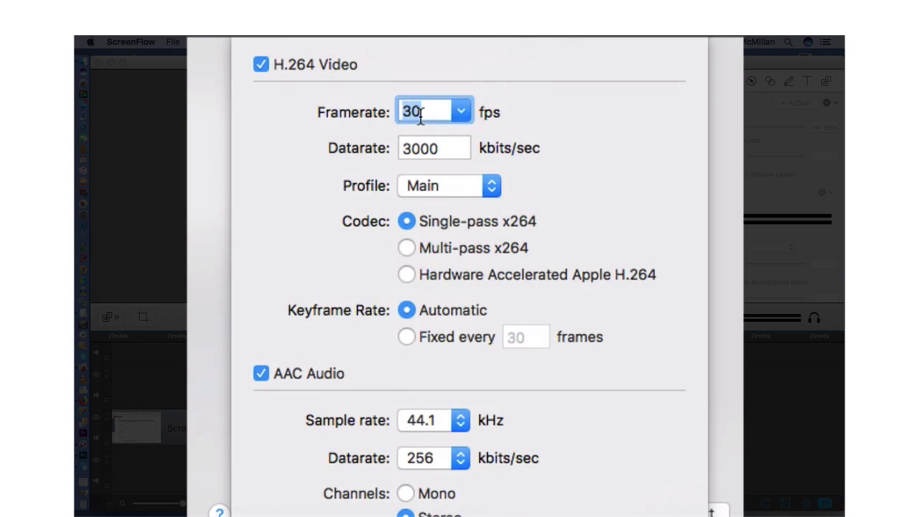
click(460, 112)
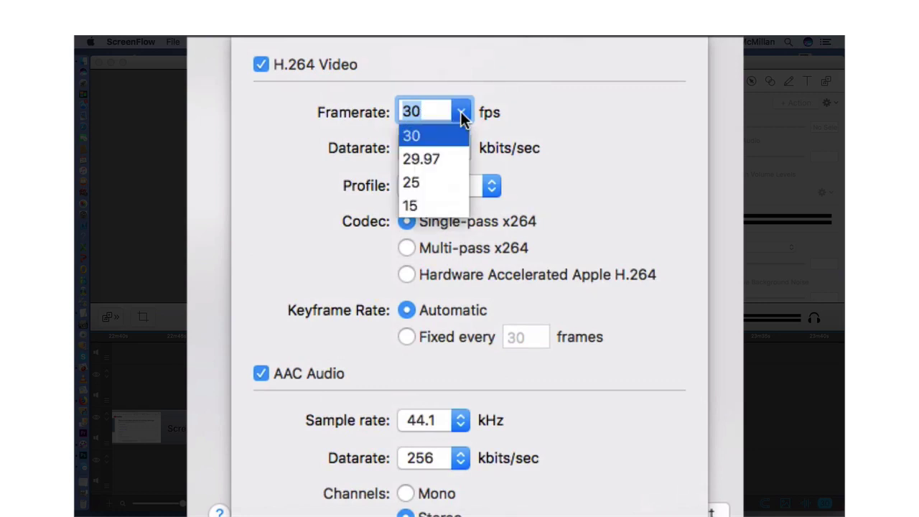
click(462, 115)
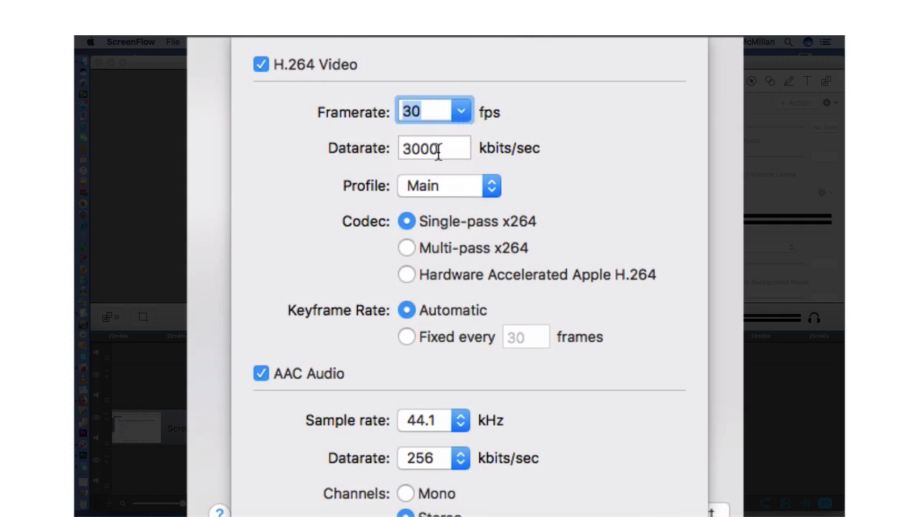
drag(438, 151, 393, 155)
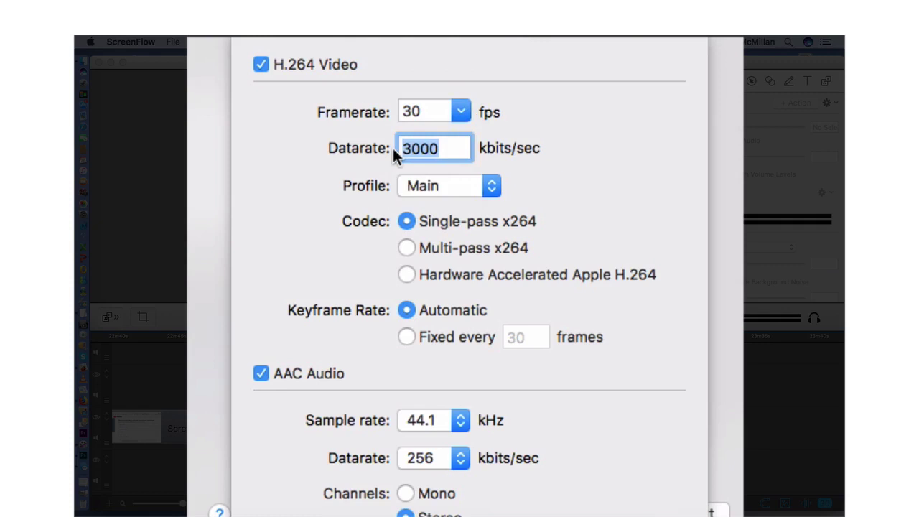
text(8,500)
click(489, 185)
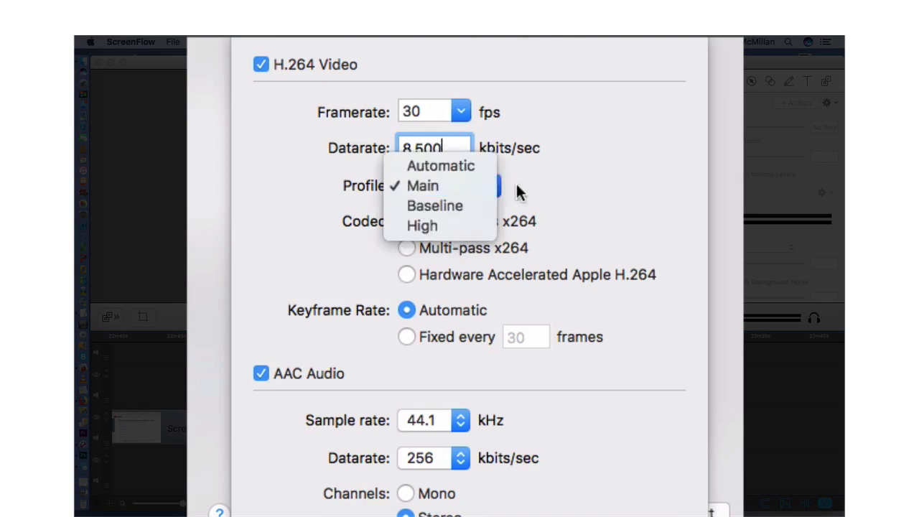
click(564, 188)
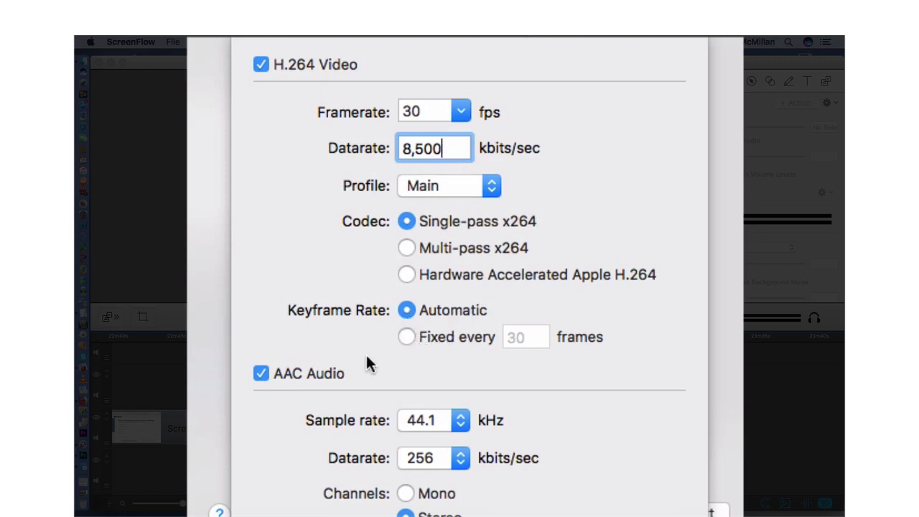
- Set the AAC audio to a 48.0 kHz sample rate and a 320 kbits/sec datarate, and apply the customized preset
click(461, 424)
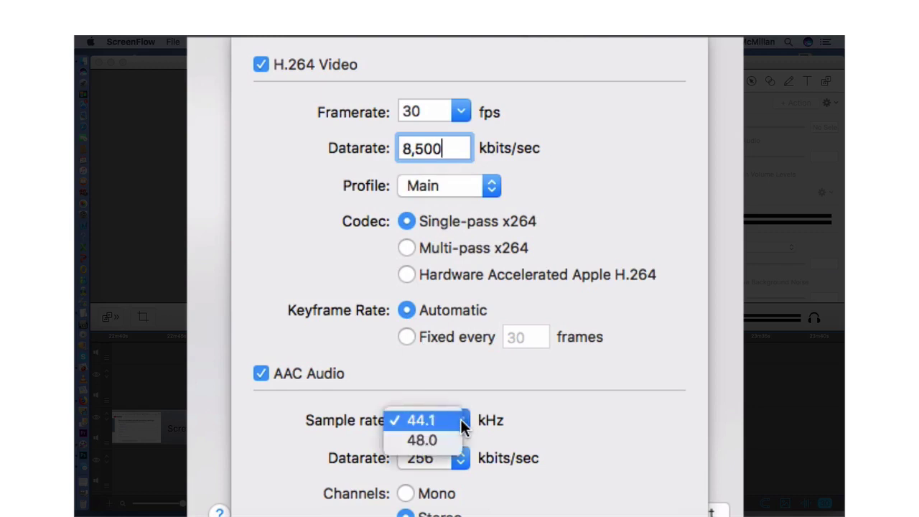
click(452, 440)
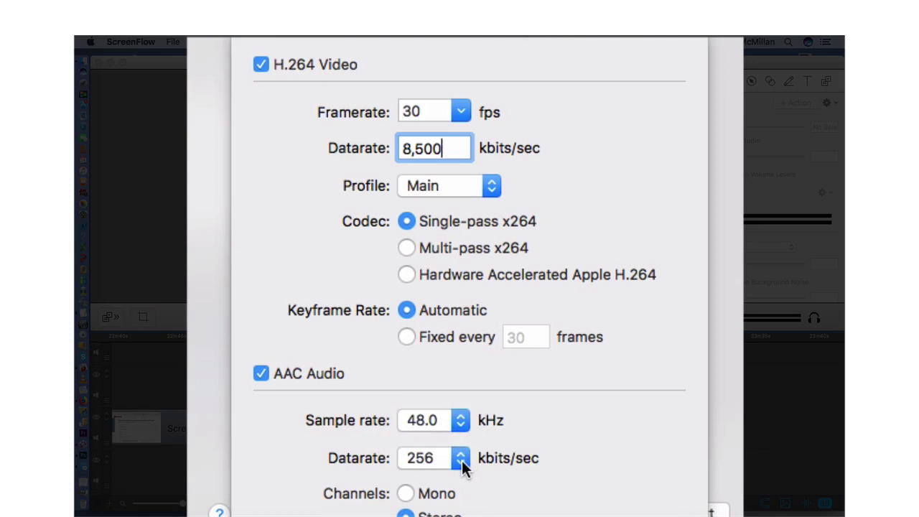
click(462, 461)
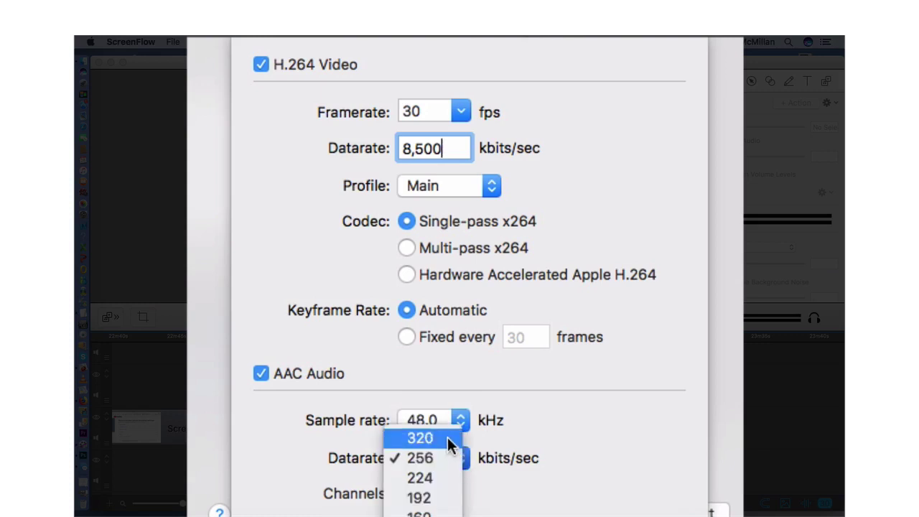
click(447, 437)
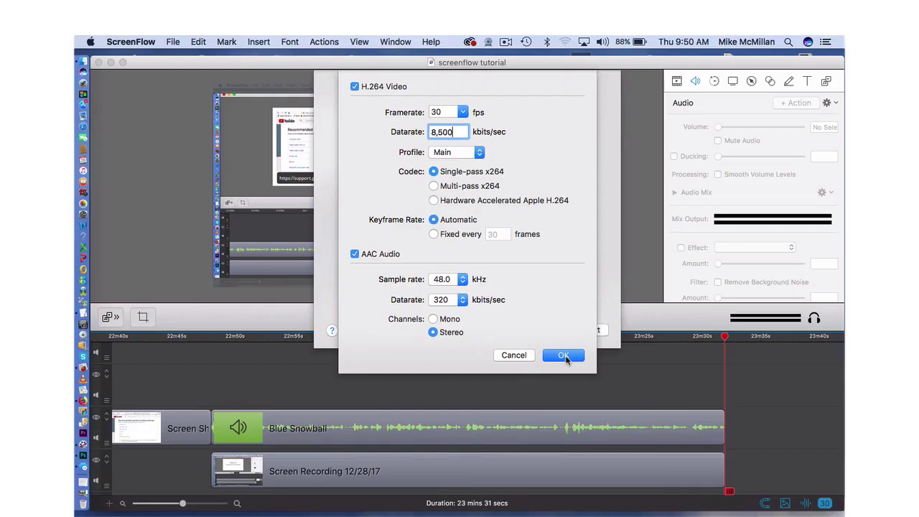
click(563, 355)
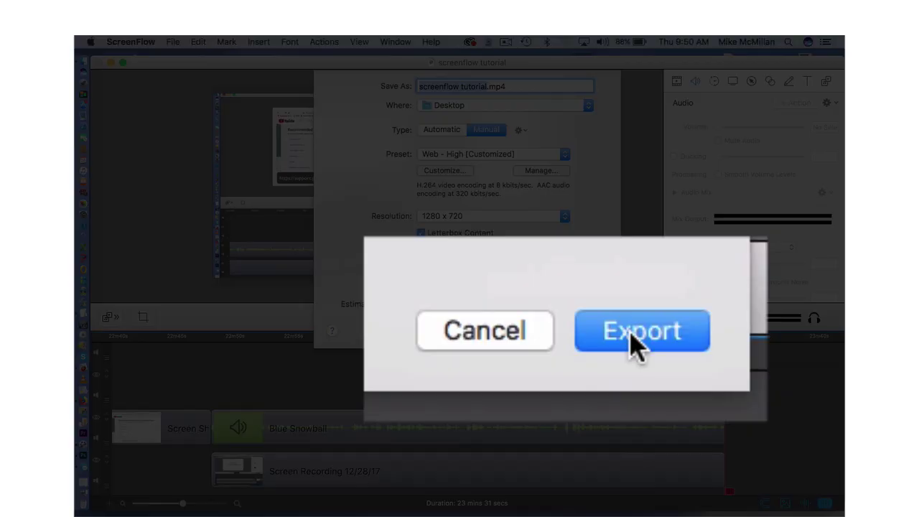
- Start exporting screenflow tutorial.mp4 to the Desktop, and cancel the running export
click(585, 330)
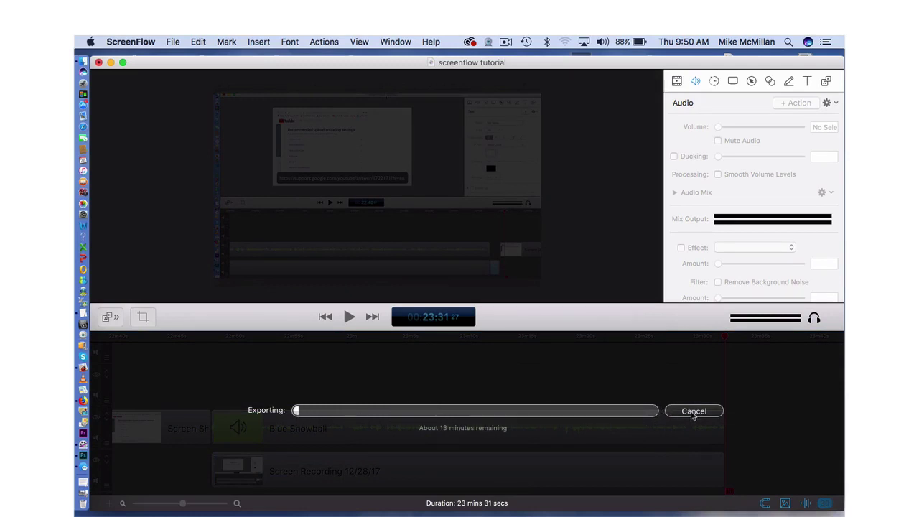
click(693, 412)
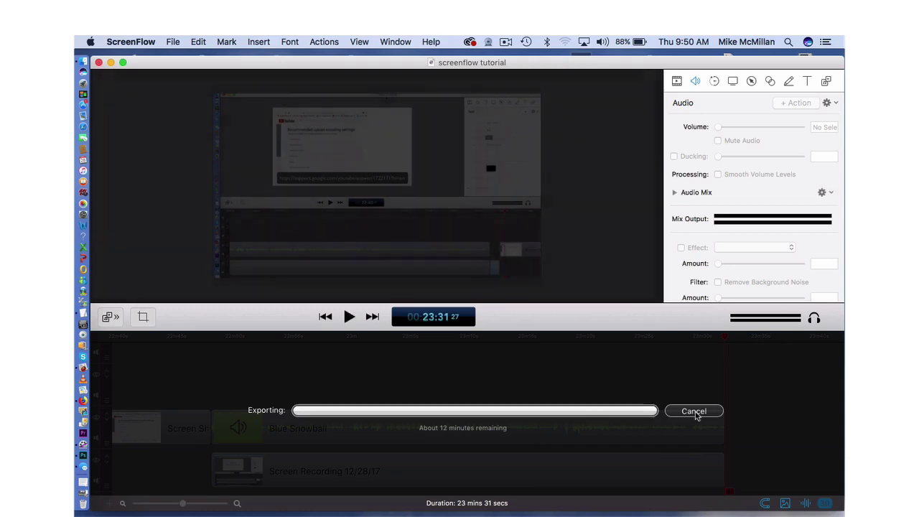